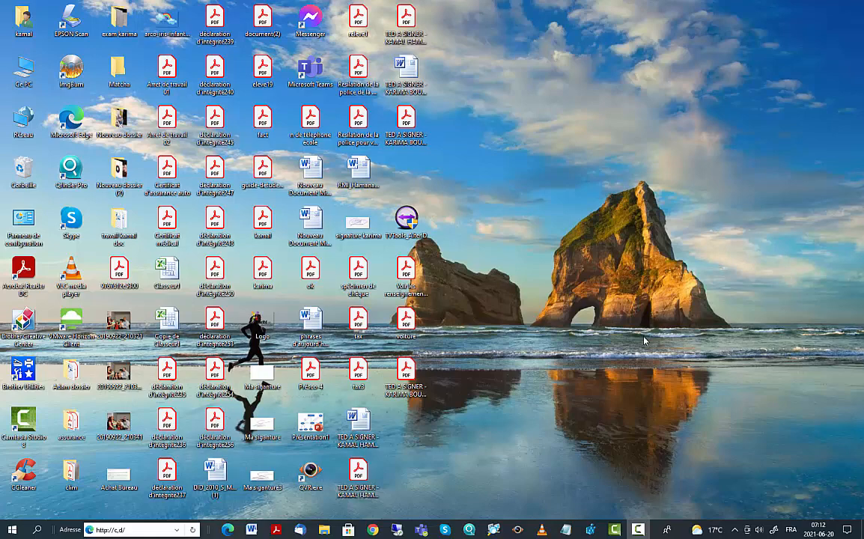
# Step: Refresh the local desktop from its context menu
pyautogui.rightClick(603, 186)
pyautogui.click(626, 217)
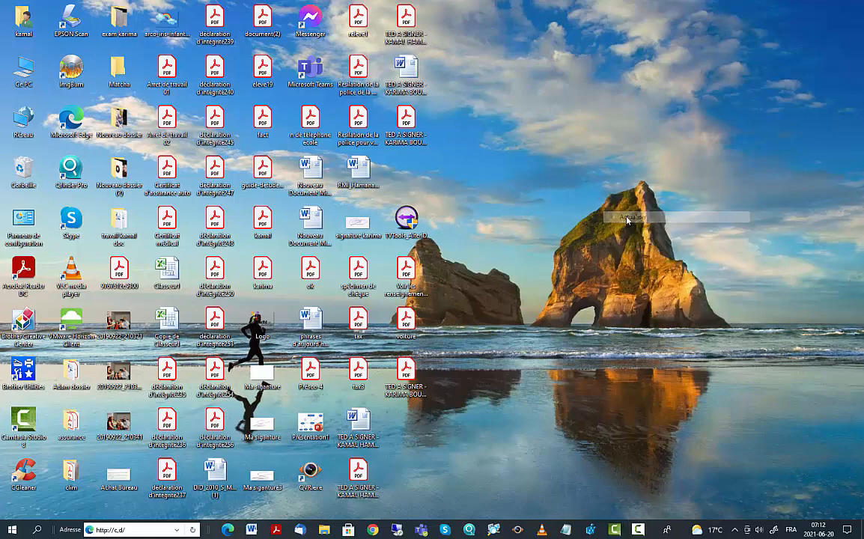
pyautogui.rightClick(590, 139)
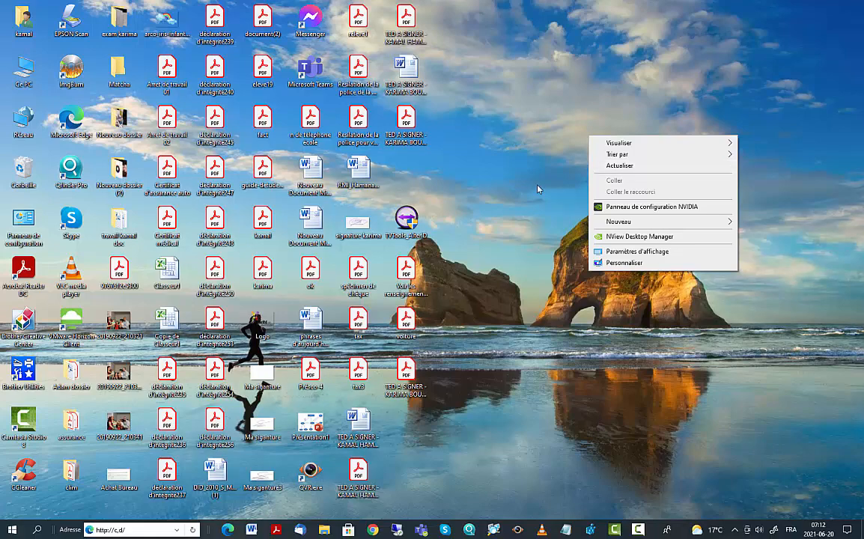
pyautogui.rightClick(517, 91)
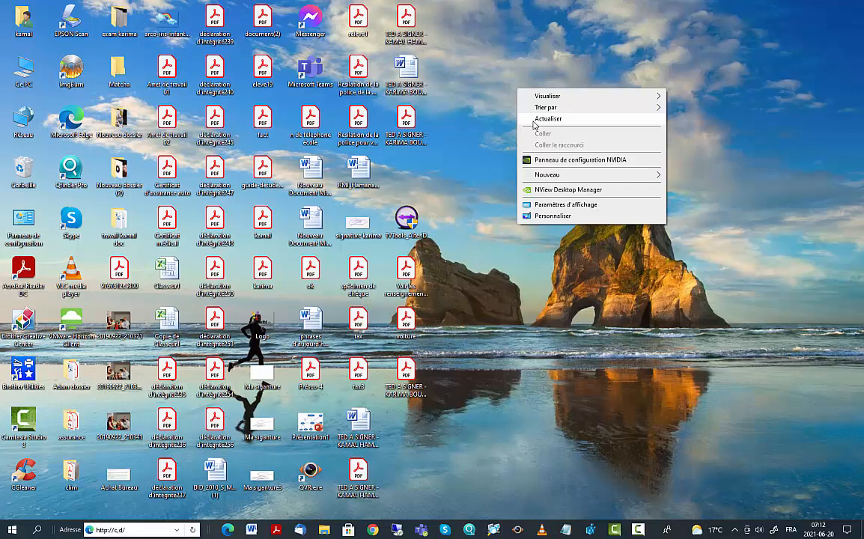
pyautogui.click(626, 21)
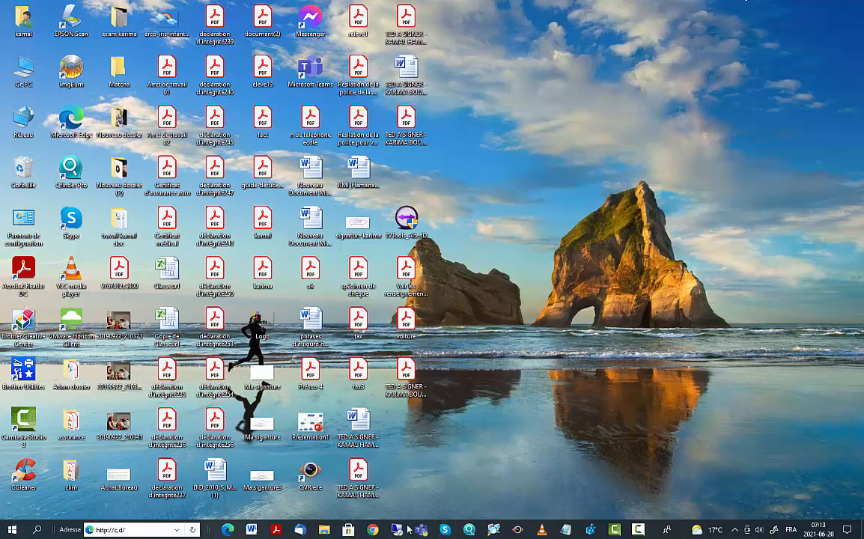
# Step: Glance at the Windows 10 client session's app list, then return to the local desktop
pyautogui.moveTo(397, 529)
pyautogui.click(371, 446)
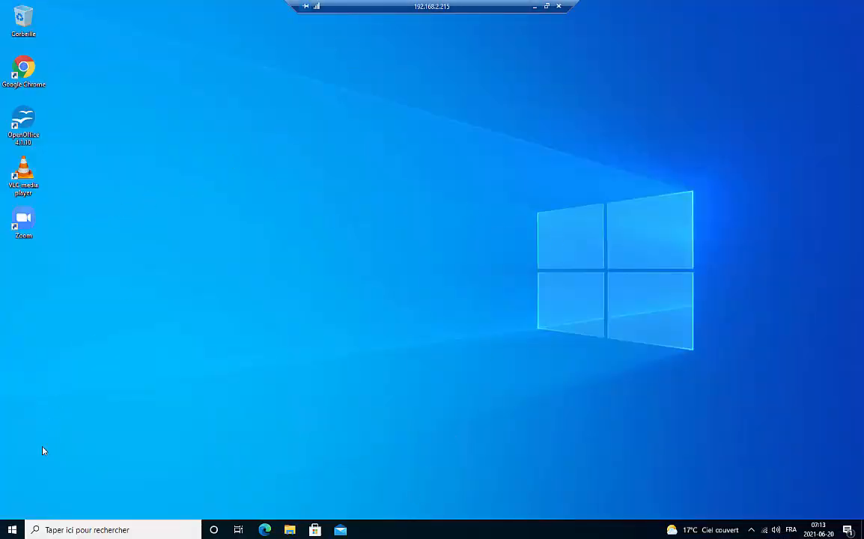
pyautogui.click(3, 534)
pyautogui.click(702, 158)
pyautogui.click(552, 6)
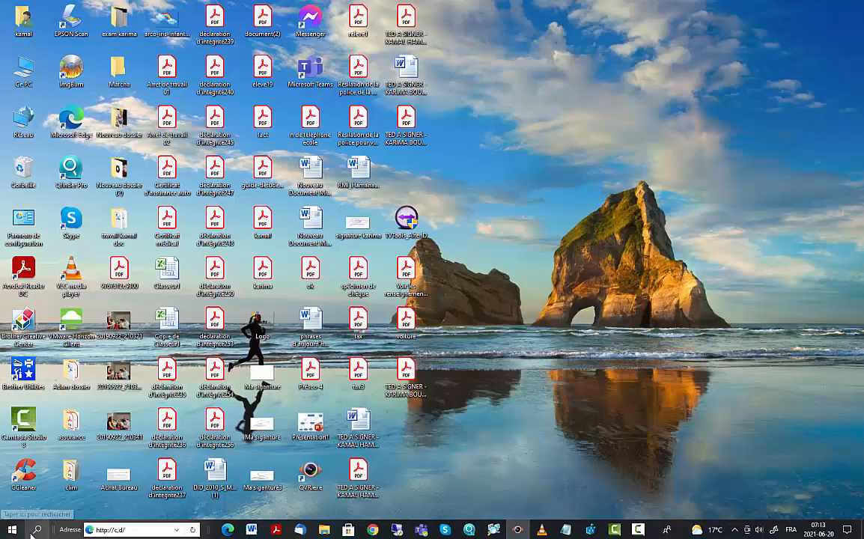
# Step: Connect via Remote Desktop Connection to 192.168.2.11 with the administrator password, accepting the certificate
pyautogui.click(34, 532)
pyautogui.write('bu')
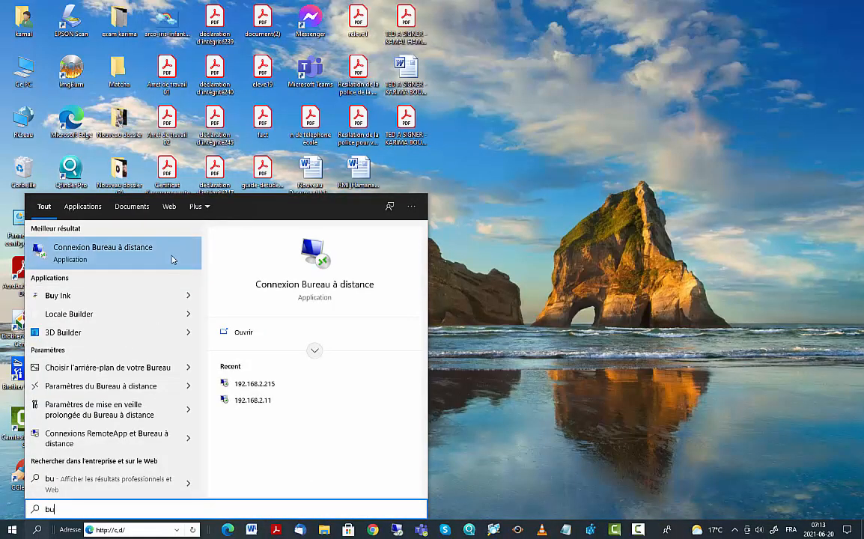
pyautogui.click(134, 253)
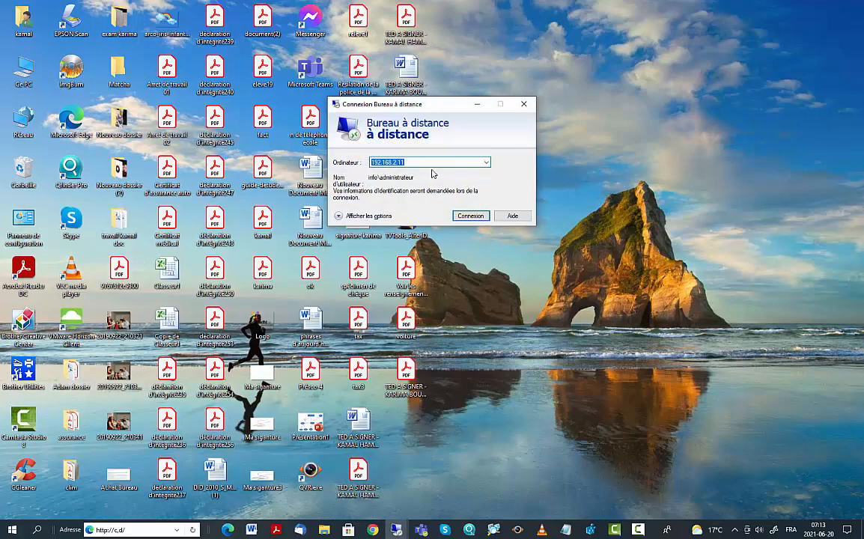
pyautogui.click(472, 216)
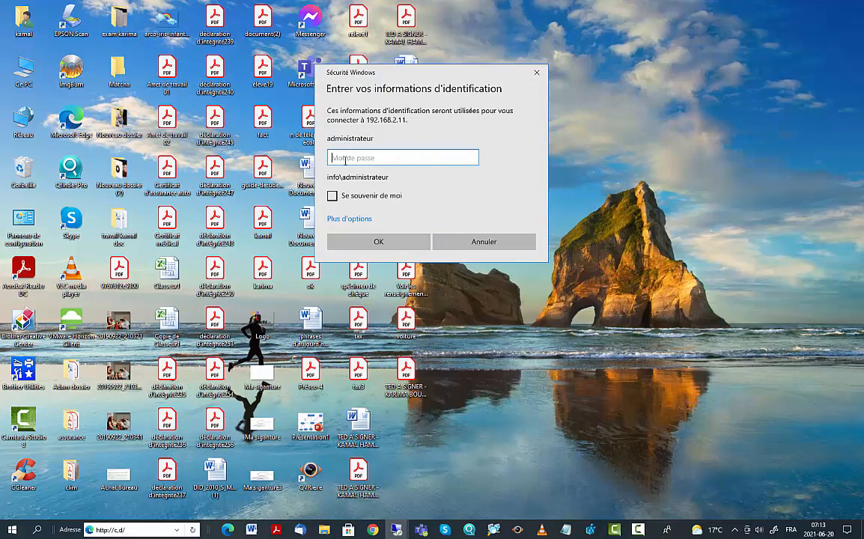
pyautogui.write('••••••••••')
pyautogui.press('Return')
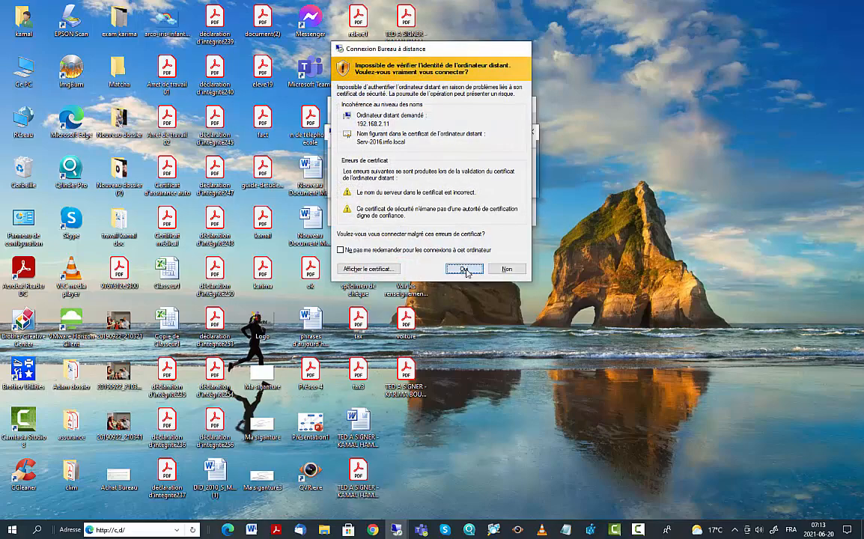
pyautogui.click(465, 270)
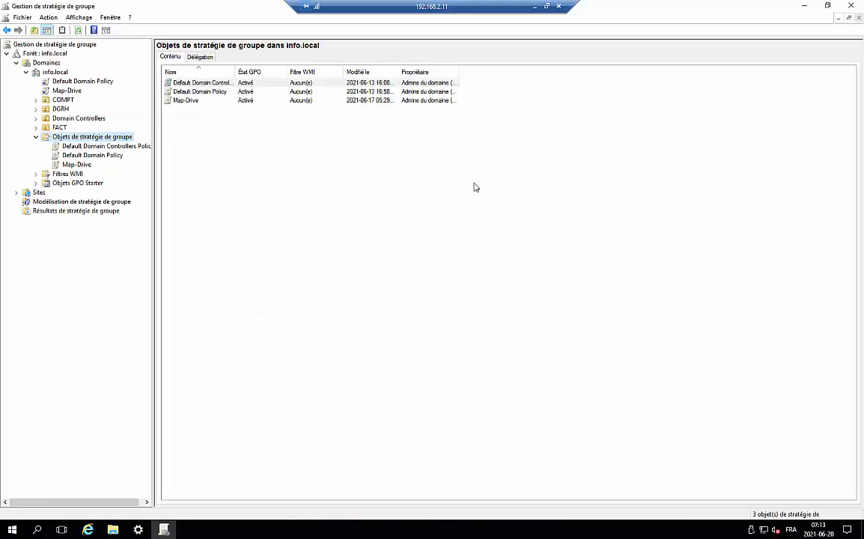
# Step: Close Group Policy Management and open Server Manager, maximizing then minimizing it
pyautogui.click(840, 6)
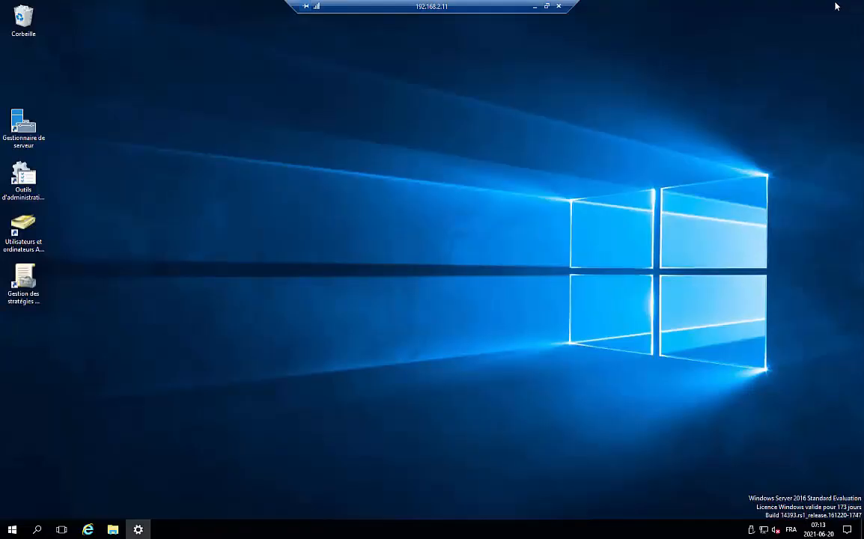
pyautogui.doubleClick(24, 124)
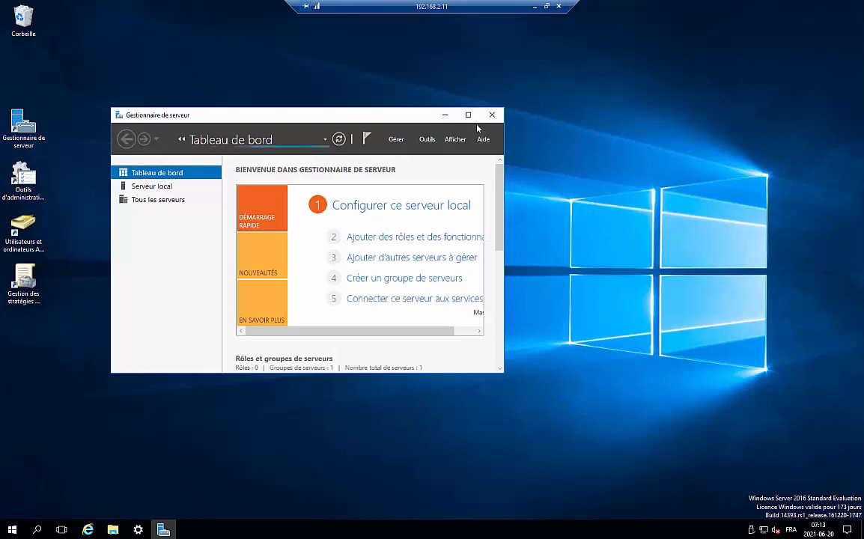
pyautogui.click(468, 115)
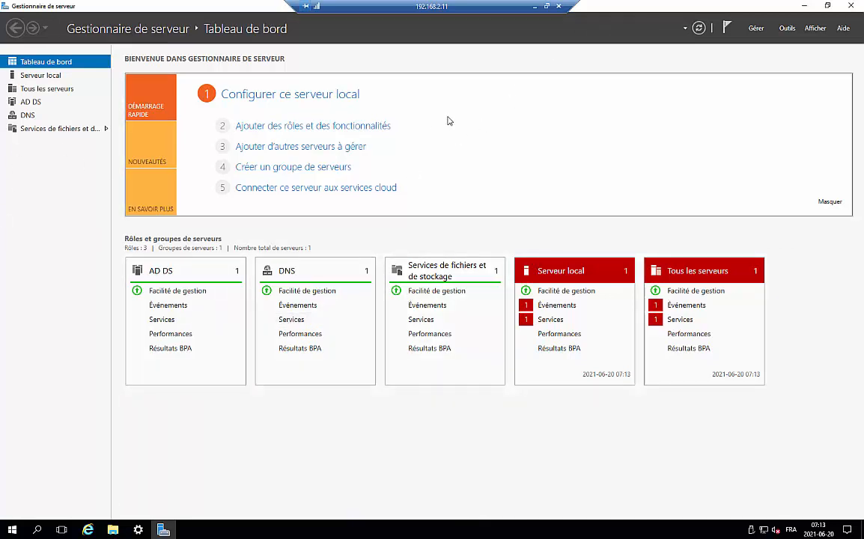
pyautogui.click(803, 9)
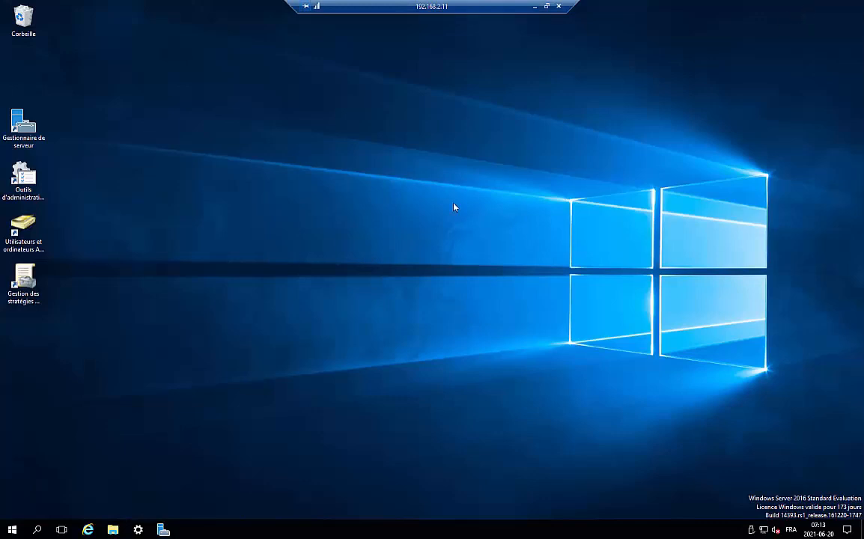
# Step: Select then deselect the desktop administration shortcuts and minimize the server session
pyautogui.click(30, 282)
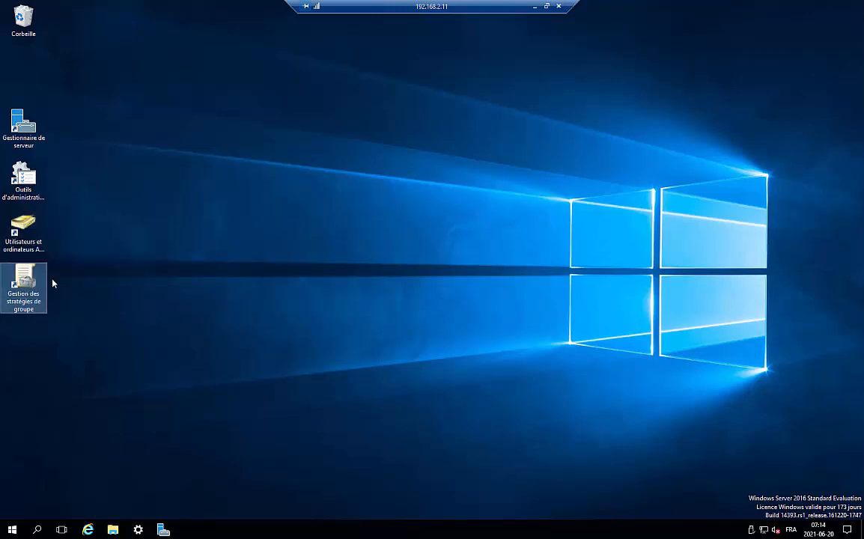
pyautogui.moveTo(111, 203); pyautogui.dragTo(21, 332)
pyautogui.click(116, 272)
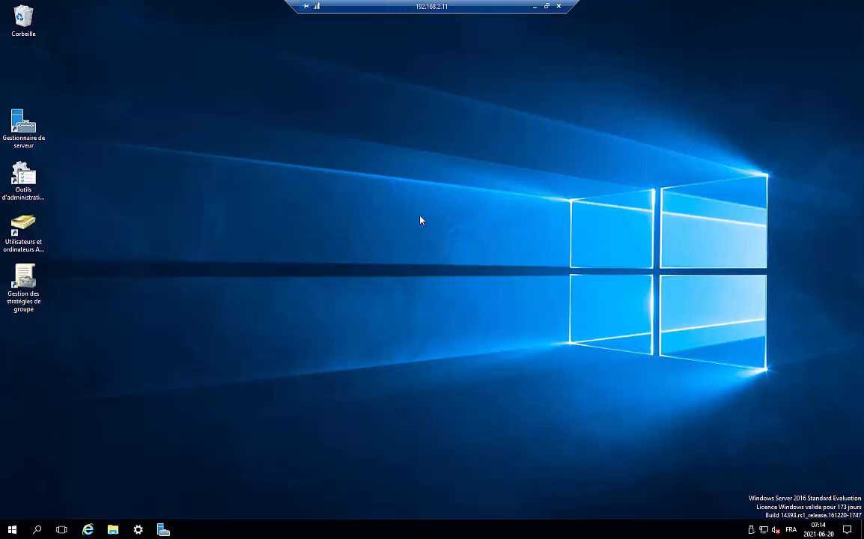
pyautogui.click(534, 6)
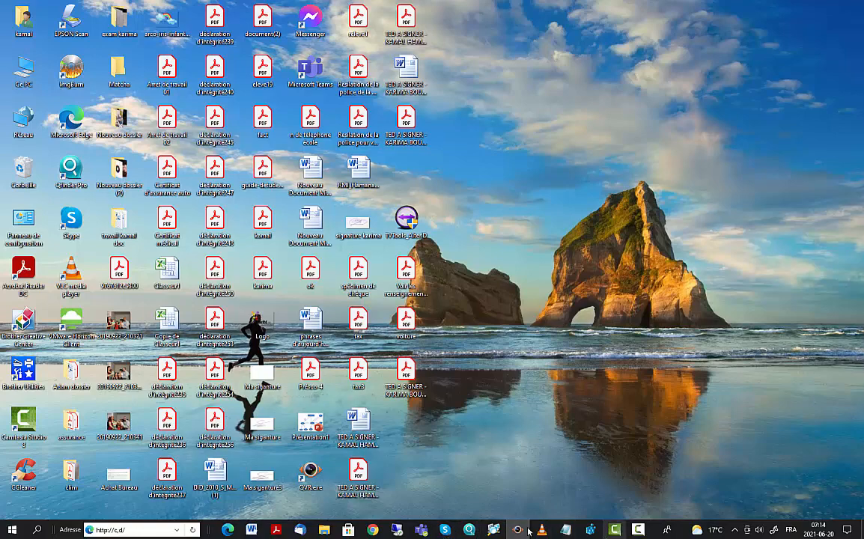
# Step: Switch to the 192.168.2.215 client session and dismiss its app list
pyautogui.moveTo(395, 530)
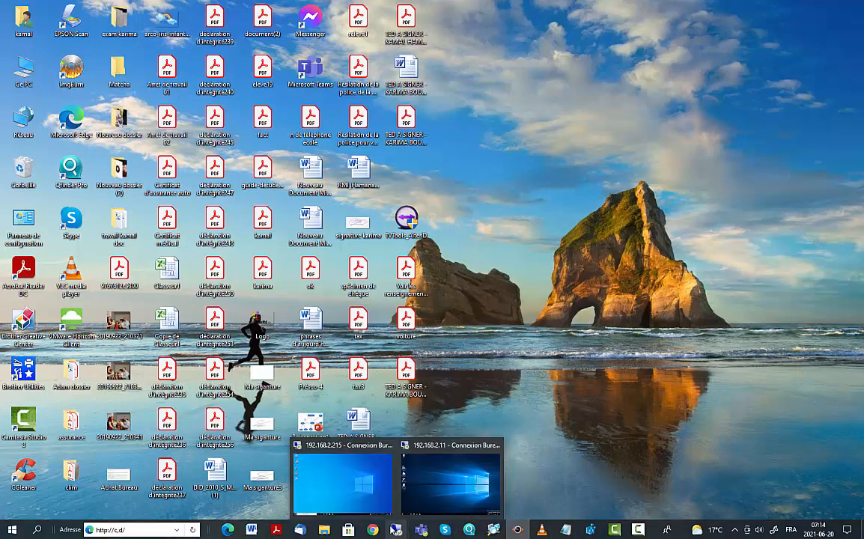
pyautogui.click(313, 446)
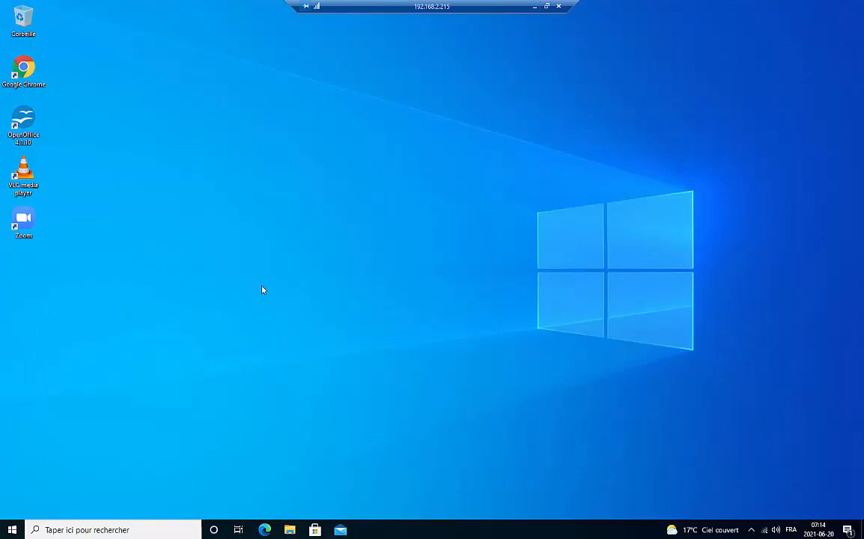
pyautogui.click(12, 530)
pyautogui.moveTo(12, 409)
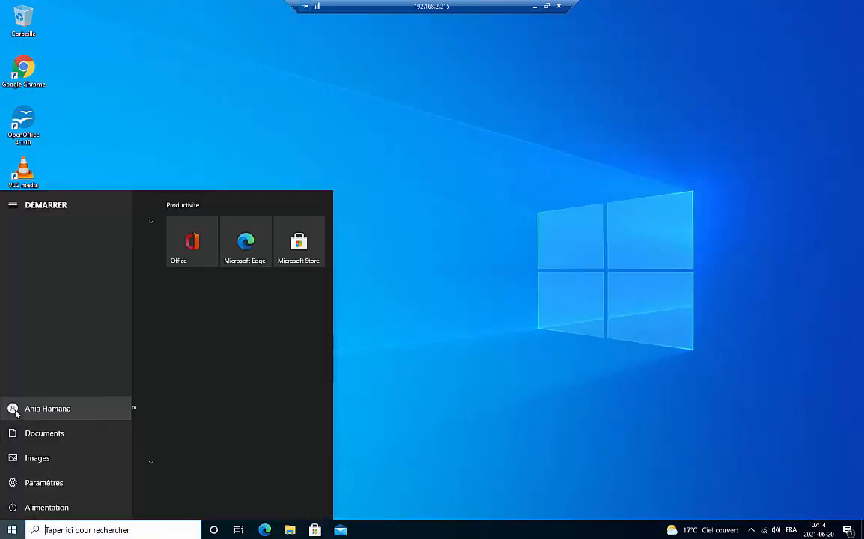
pyautogui.click(450, 381)
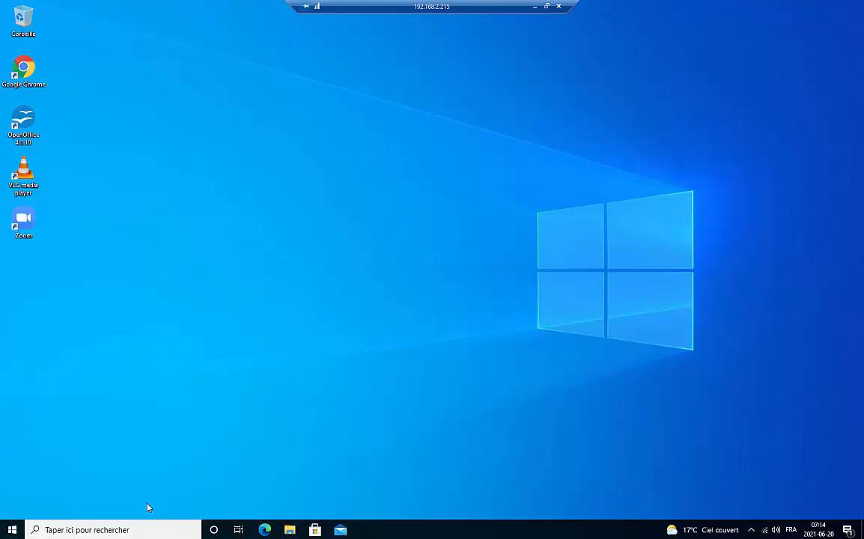
# Step: Search 'pc' and choose Gérer on Ce PC to launch Computer Management
pyautogui.click(123, 530)
pyautogui.write('p')
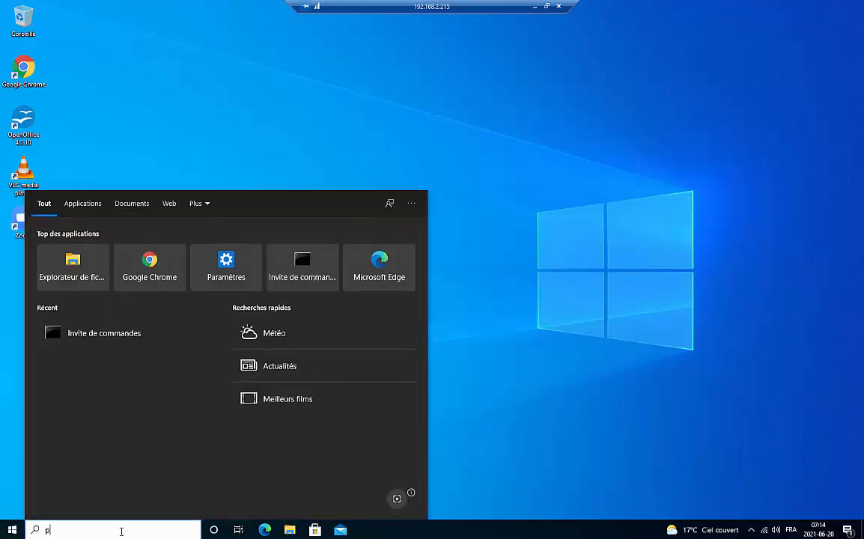
pyautogui.write('c')
pyautogui.rightClick(91, 247)
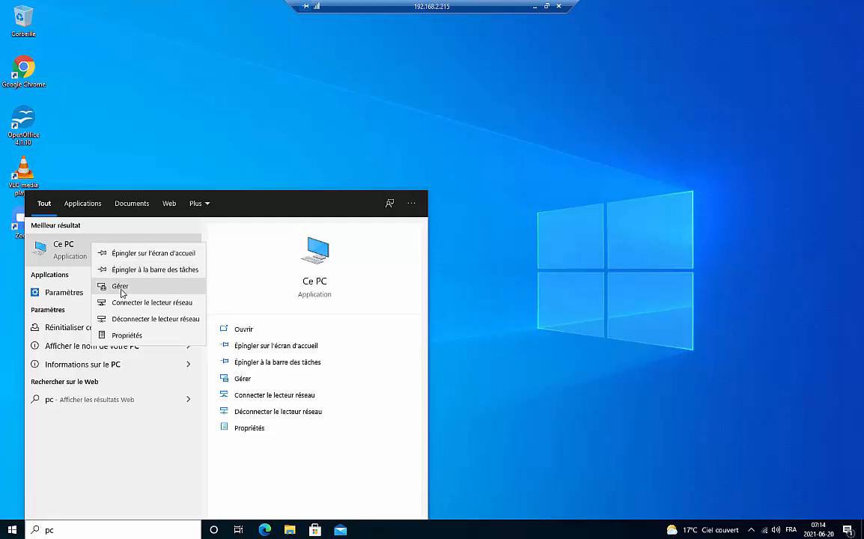
pyautogui.click(122, 288)
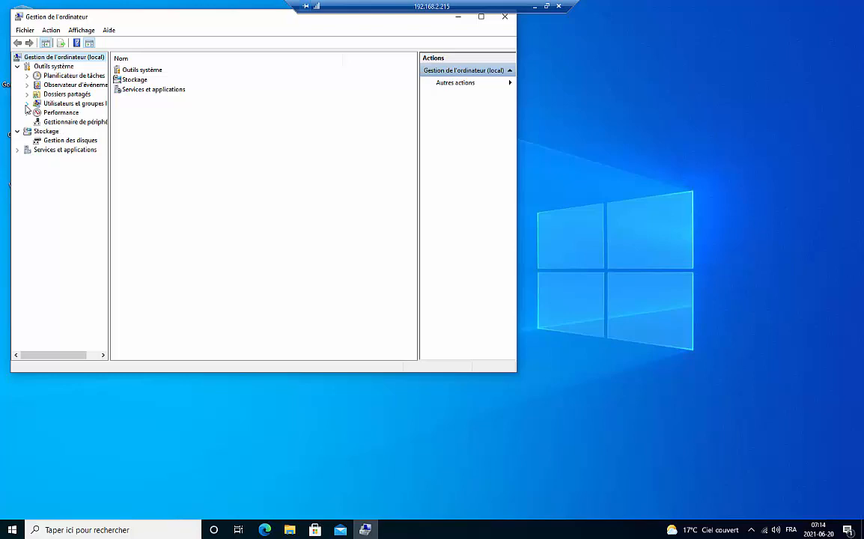
# Step: Inspect the Administrateurs group's members under Groupes, cancel adding one, and close it unchanged
pyautogui.click(27, 104)
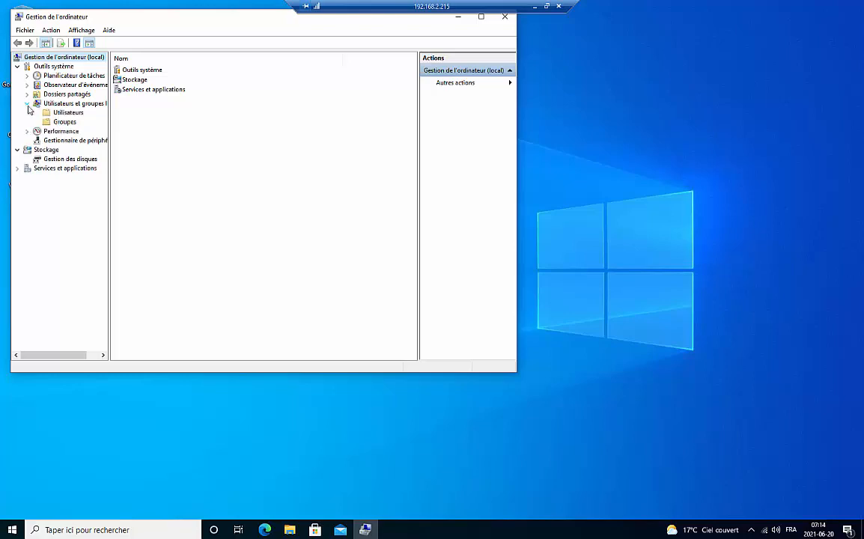
pyautogui.click(62, 120)
pyautogui.doubleClick(143, 70)
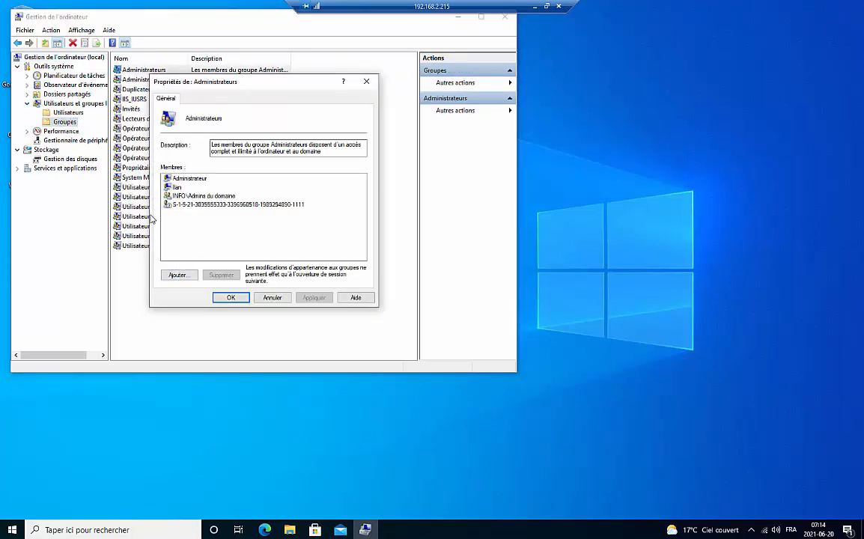
pyautogui.click(203, 197)
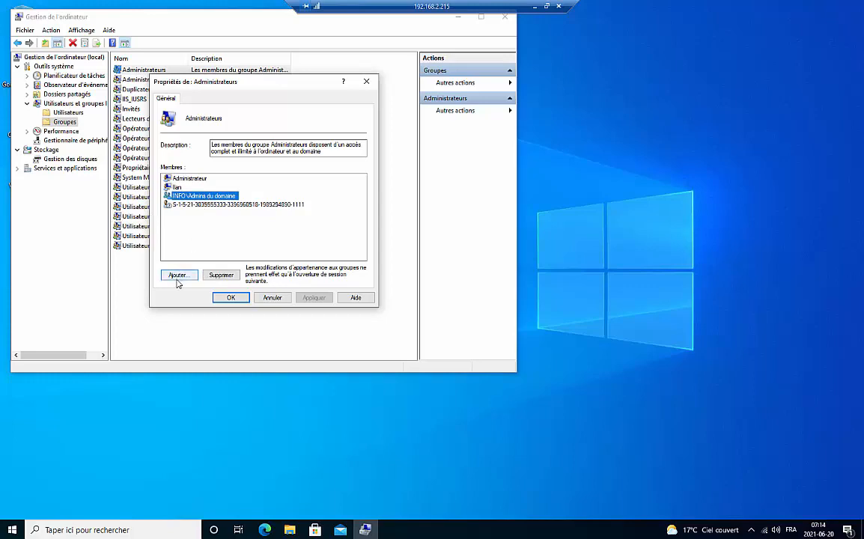
pyautogui.click(178, 277)
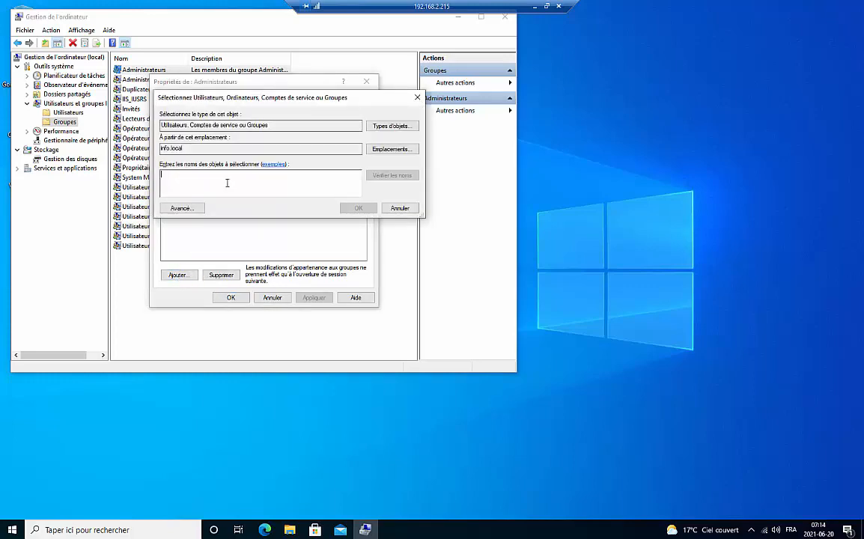
pyautogui.click(405, 208)
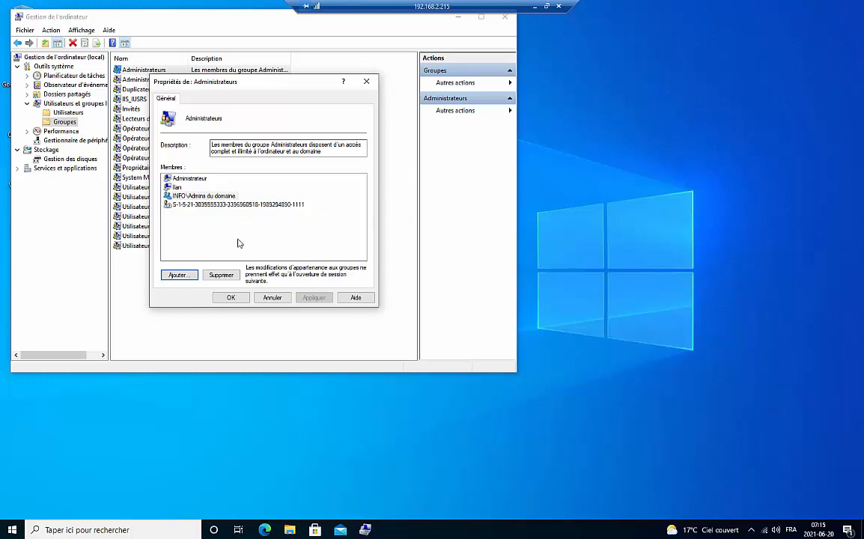
pyautogui.click(366, 80)
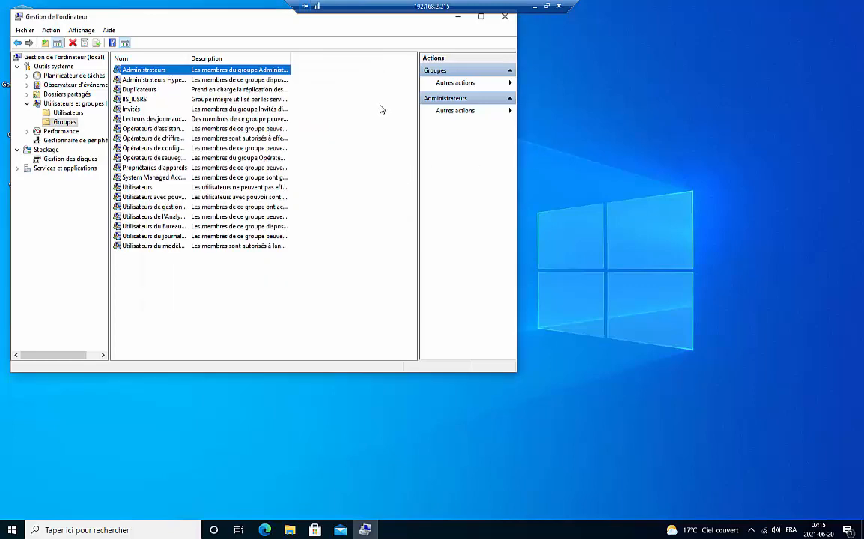
# Step: Close the Computer Management console on the client
pyautogui.click(505, 16)
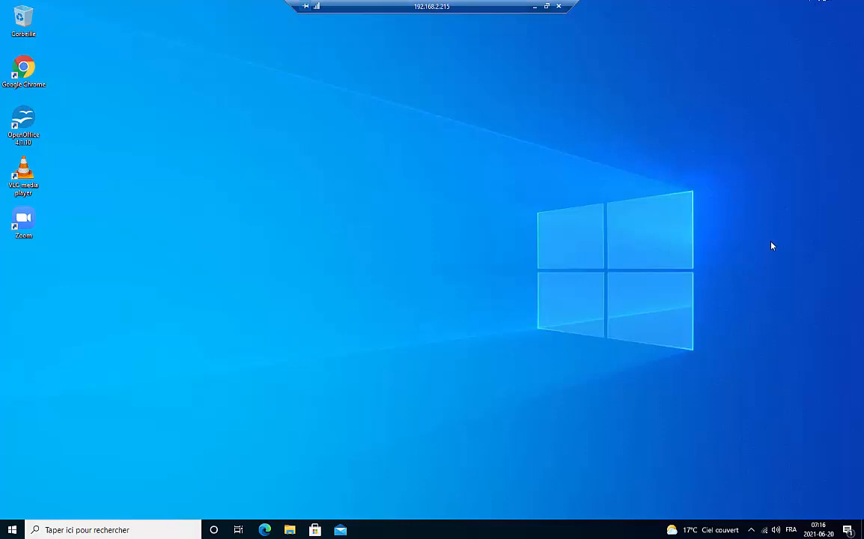
# Step: Restart the Windows 10 client via Start > Power > Redémarrer
pyautogui.click(534, 7)
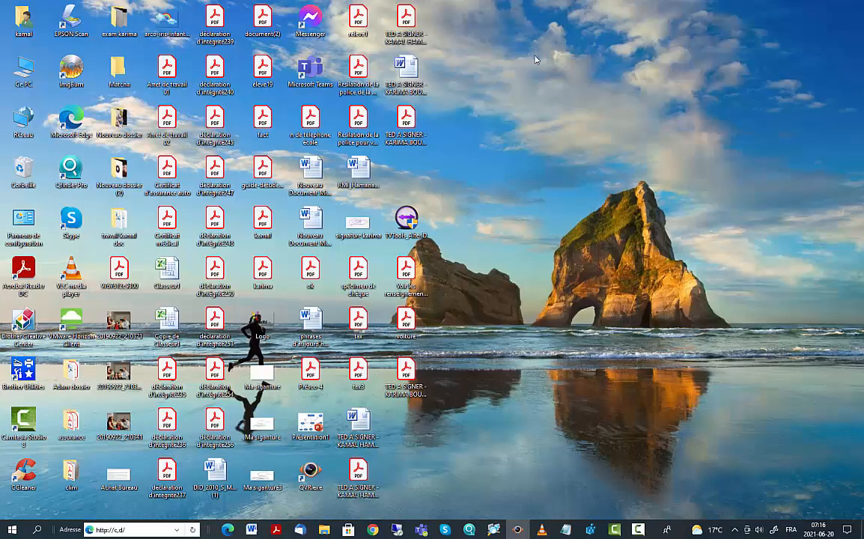
pyautogui.moveTo(424, 530)
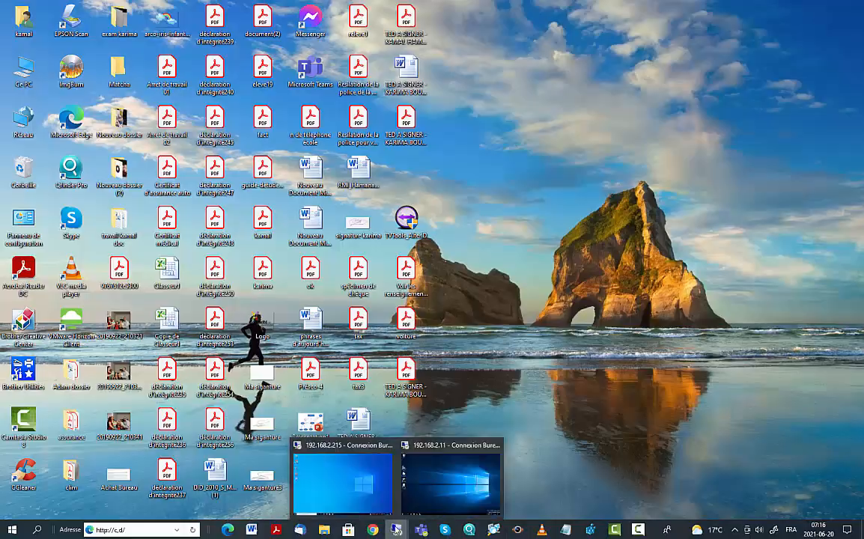
pyautogui.click(361, 481)
pyautogui.click(8, 529)
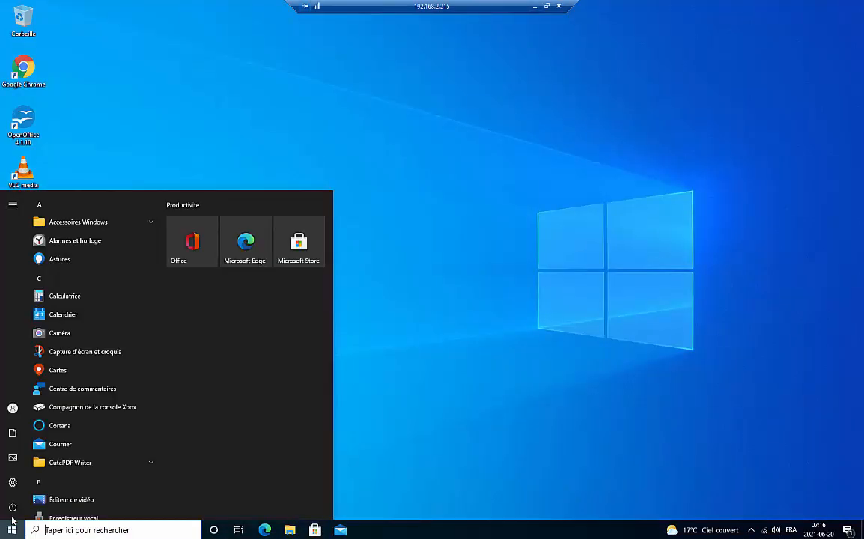
pyautogui.click(13, 507)
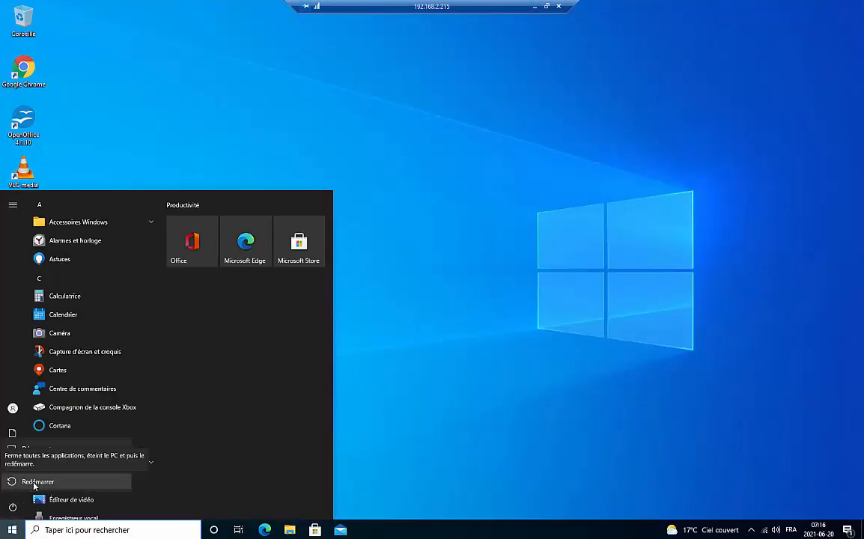
pyautogui.click(34, 482)
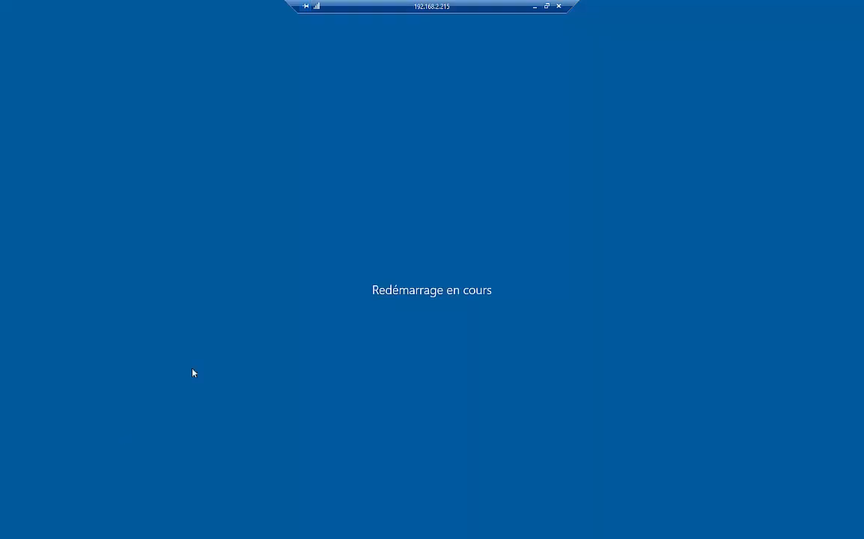
# Step: Switch from the client to the 192.168.2.11 server session
pyautogui.click(536, 7)
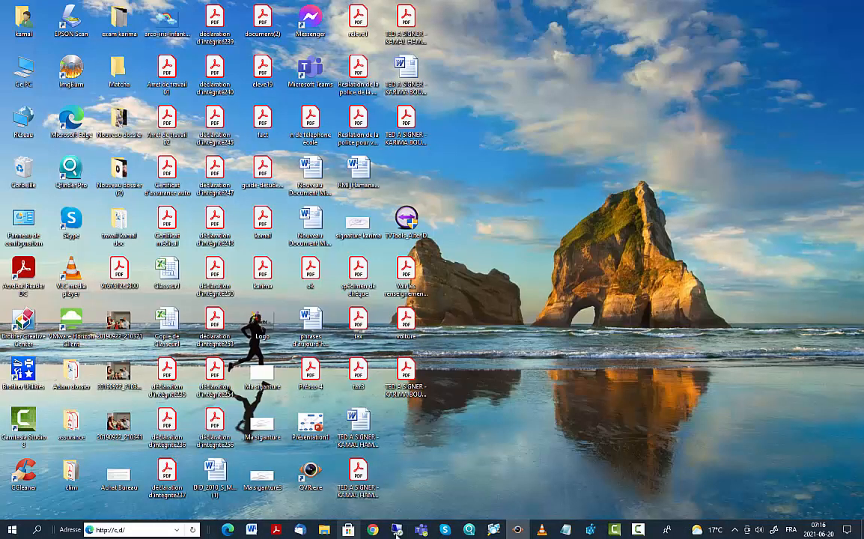
pyautogui.click(373, 529)
pyautogui.click(397, 530)
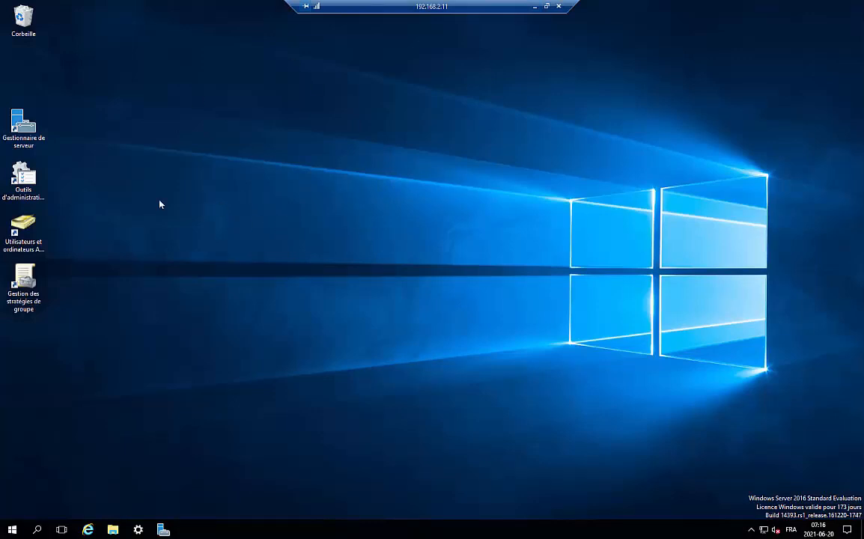
# Step: Launch Utilisateurs et ordinateurs Active Directory and expand info.local
pyautogui.click(23, 226)
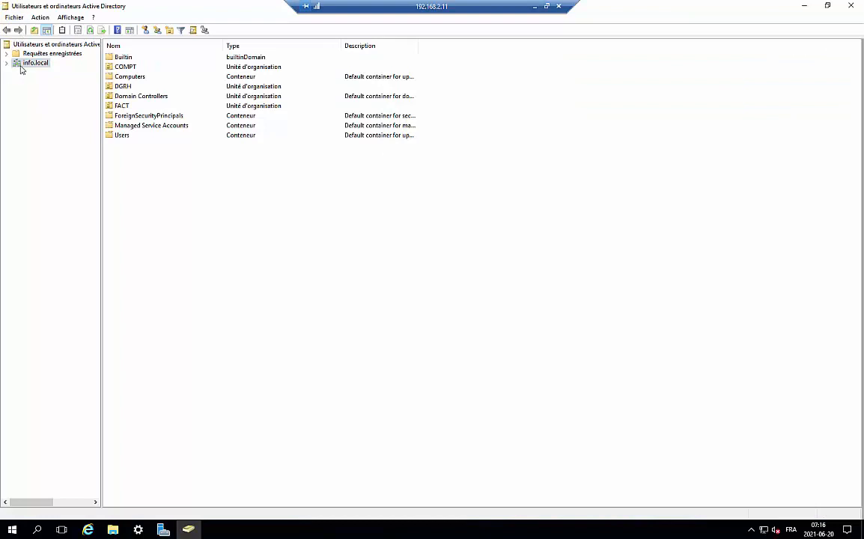
pyautogui.click(7, 63)
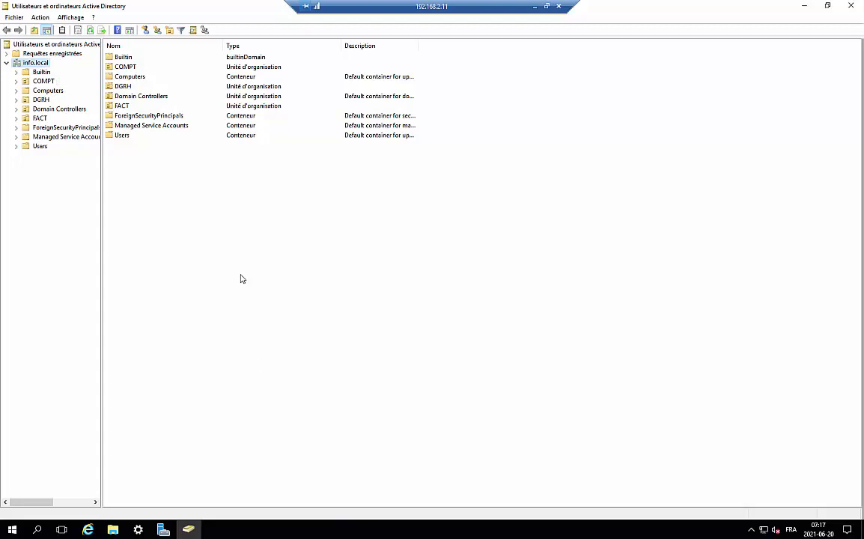
# Step: Create a new group named Admin-Locaux under info.local, keeping Globale and Sécurité
pyautogui.rightClick(44, 65)
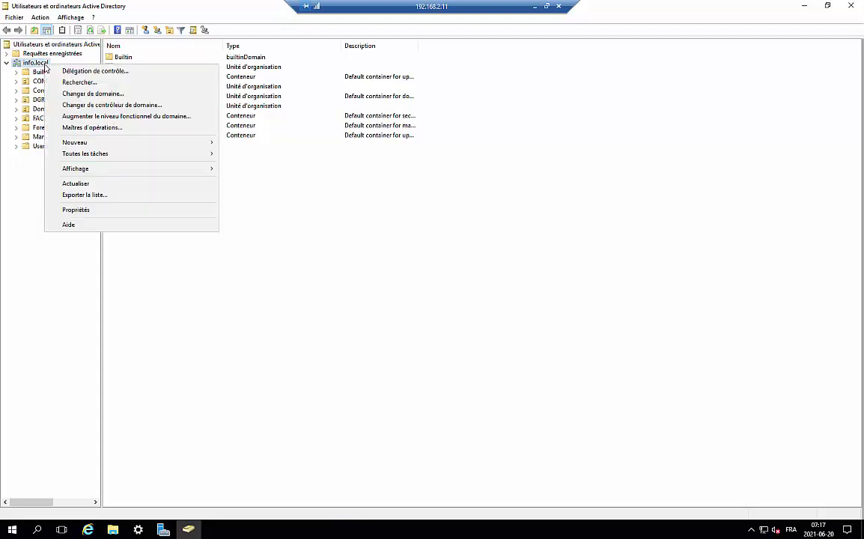
pyautogui.click(360, 277)
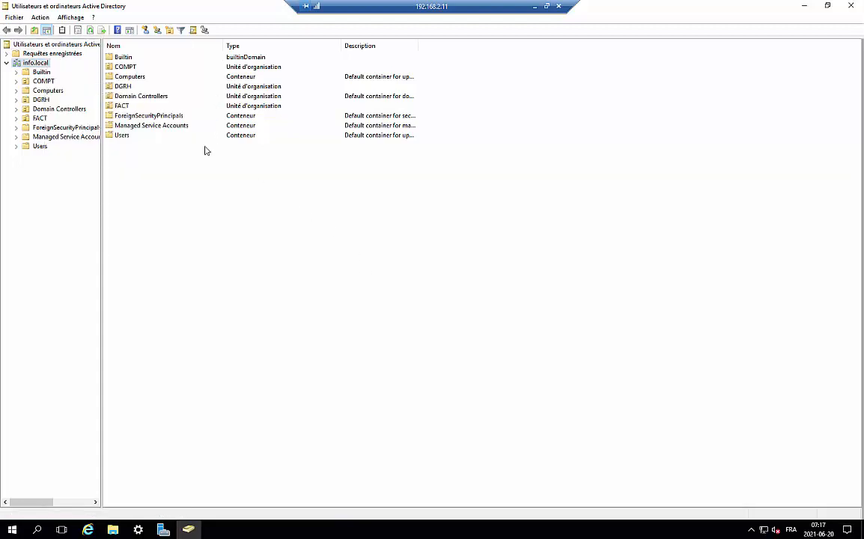
pyautogui.rightClick(46, 65)
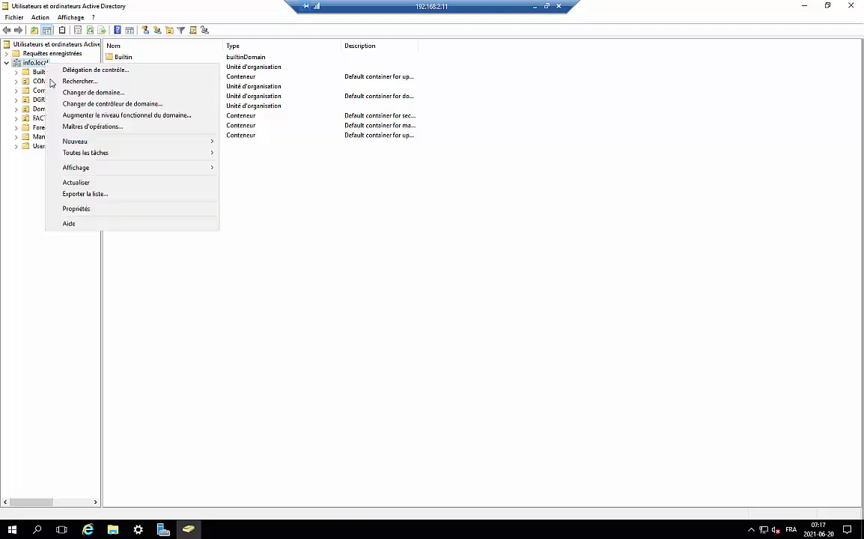
pyautogui.moveTo(115, 143)
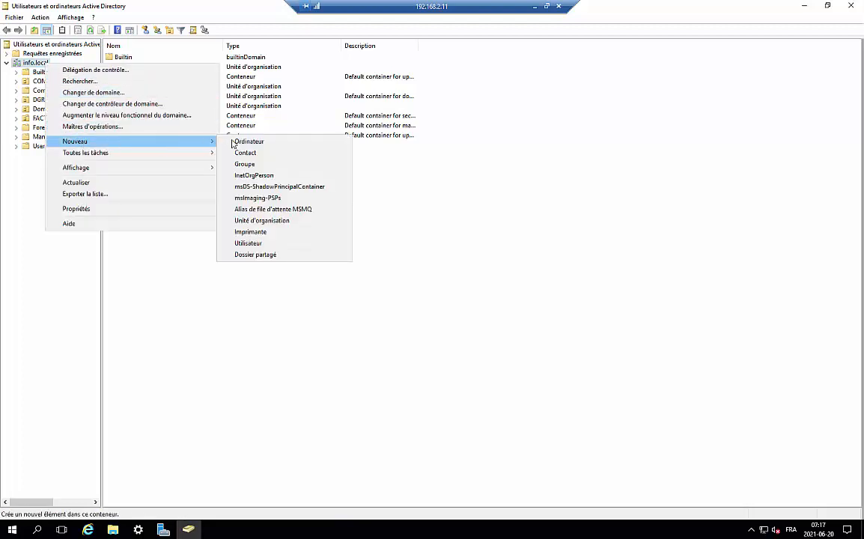
pyautogui.click(253, 164)
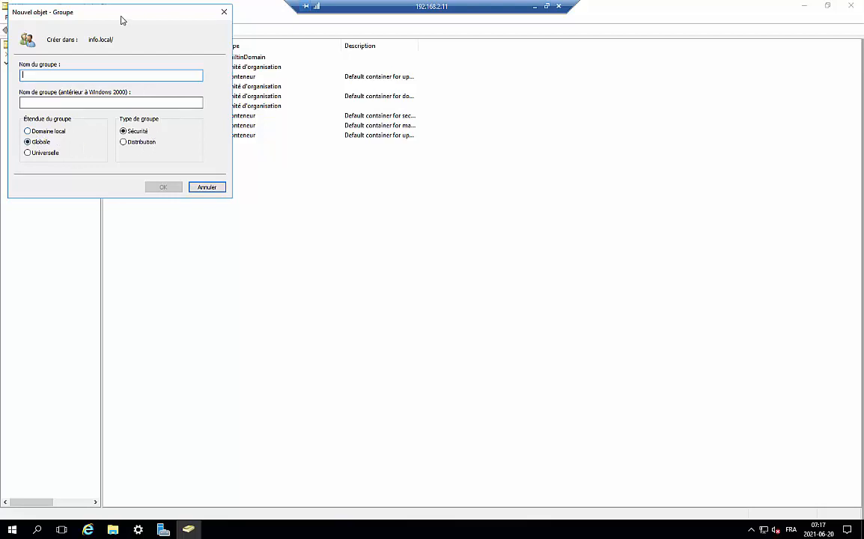
pyautogui.moveTo(120, 17); pyautogui.dragTo(307, 73)
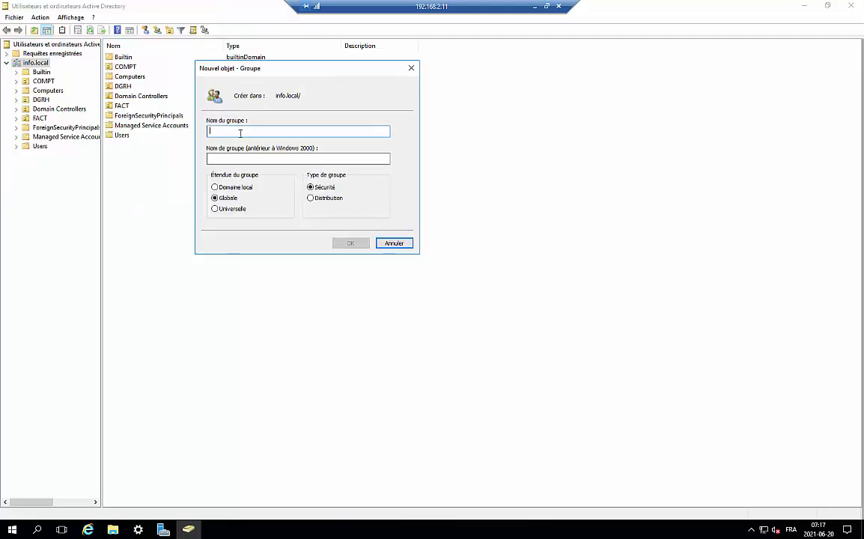
pyautogui.write('Ad')
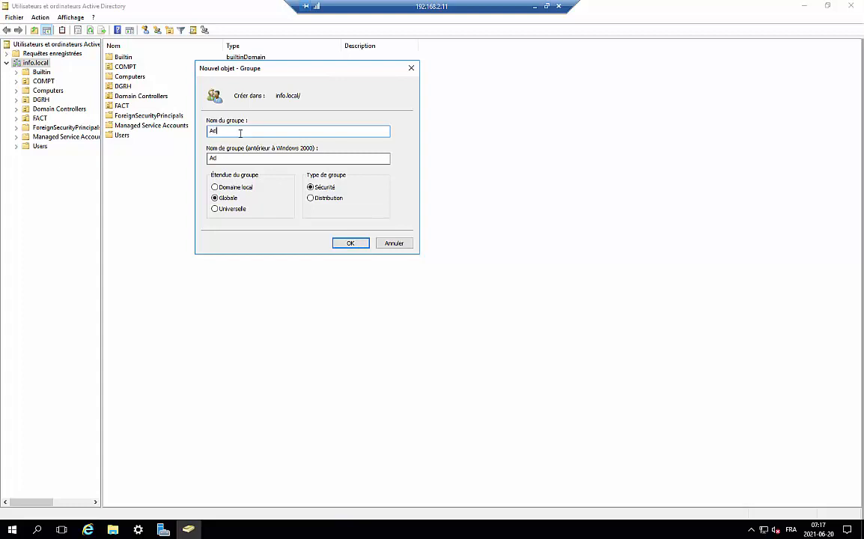
pyautogui.write('min-Locaux')
pyautogui.click(350, 245)
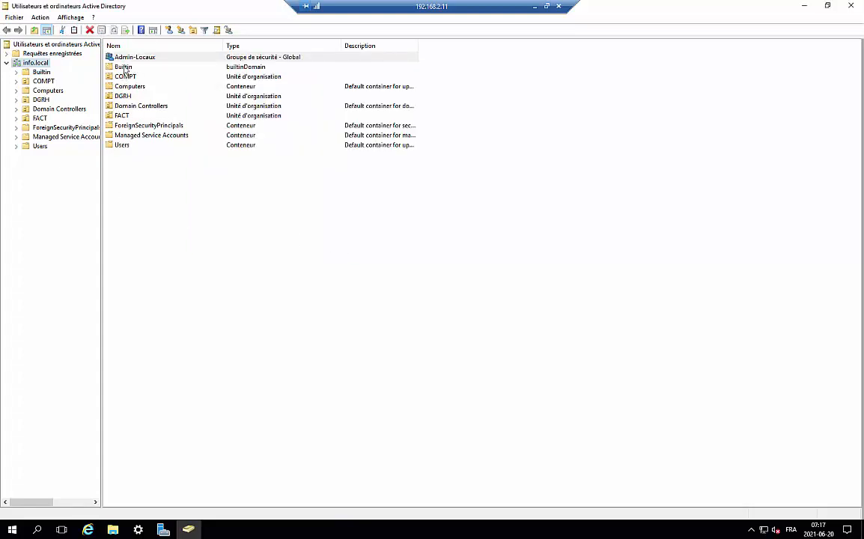
# Step: Open Admin-Locaux properties on the Membres tab, then minimize the ADUC console
pyautogui.click(127, 62)
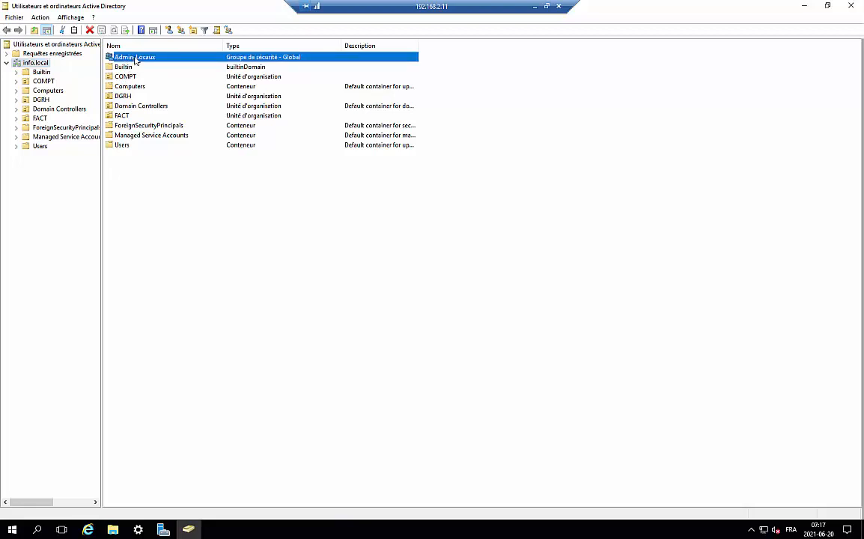
pyautogui.doubleClick(131, 59)
pyautogui.moveTo(471, 153); pyautogui.dragTo(484, 120)
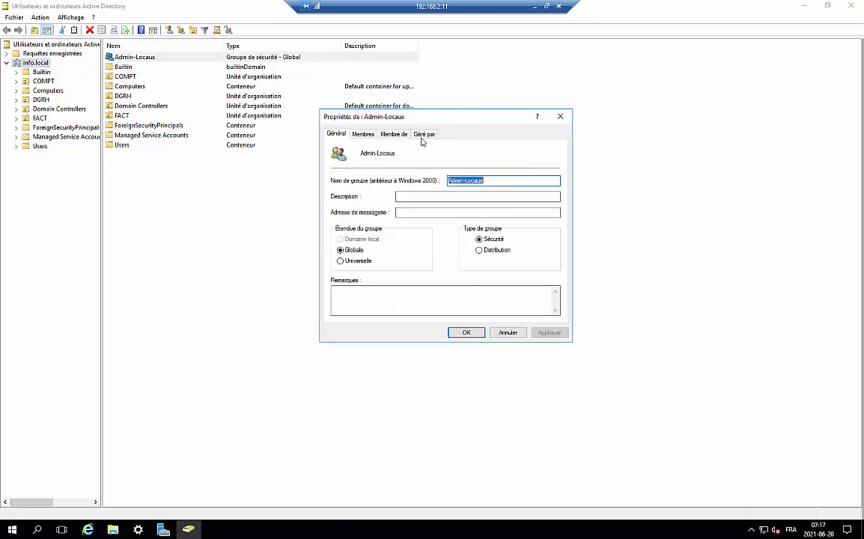
pyautogui.click(363, 136)
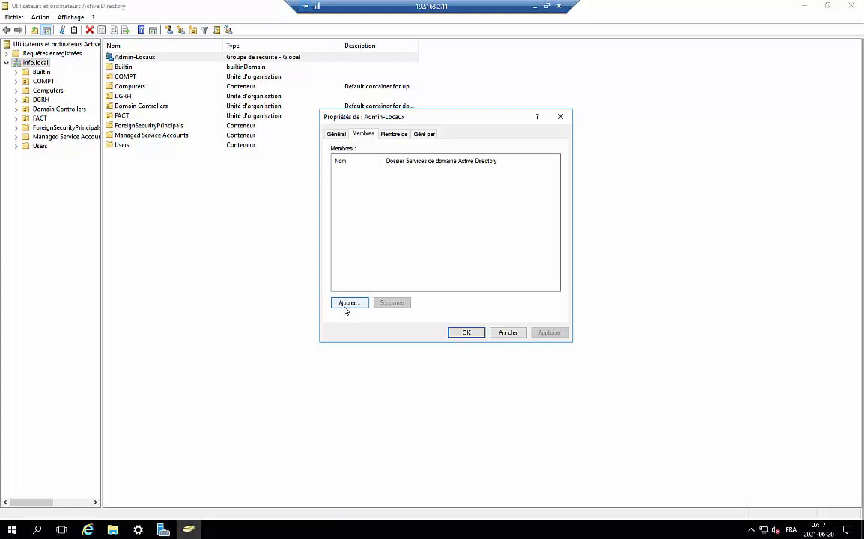
pyautogui.press('Escape')
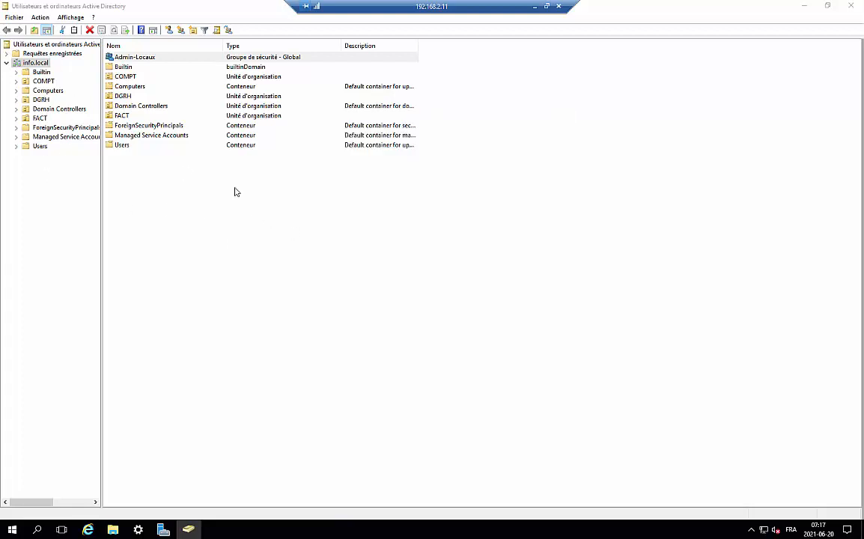
pyautogui.click(192, 530)
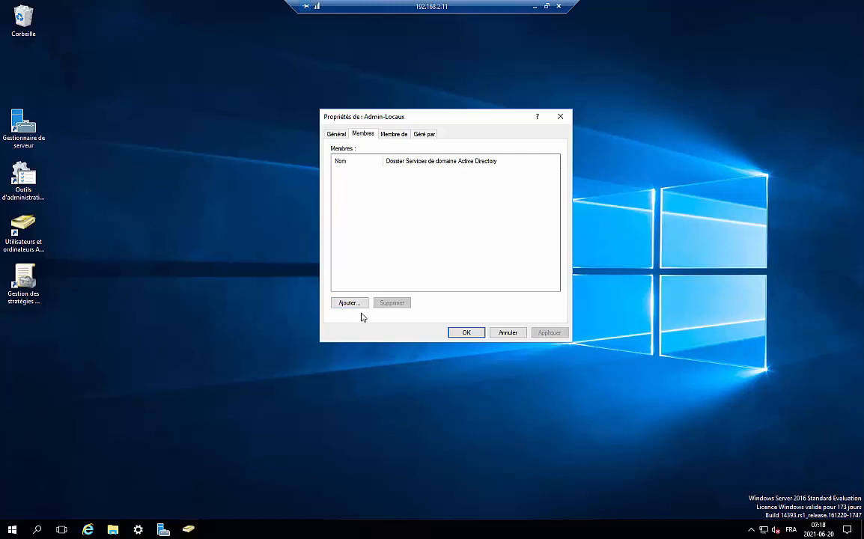
# Step: Close the Admin-Locaux properties, refresh the desktop, and restore the ADUC console
pyautogui.click(560, 116)
pyautogui.rightClick(309, 88)
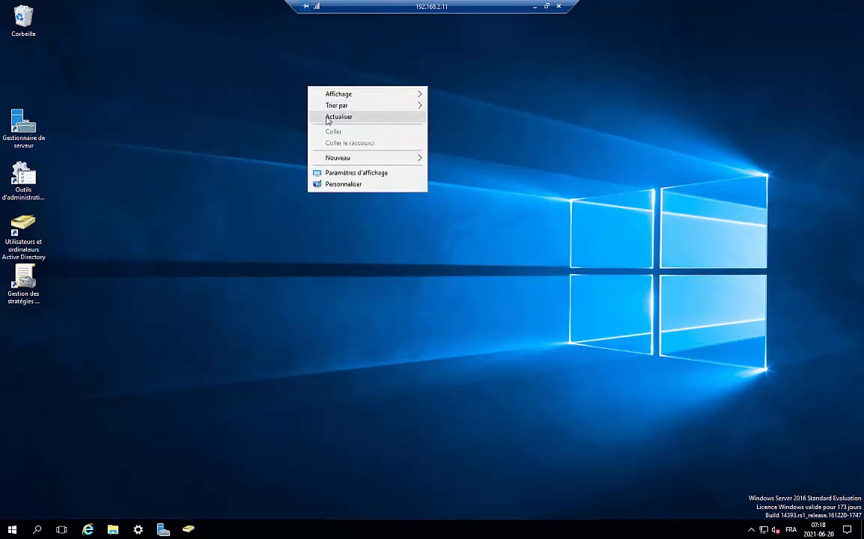
pyautogui.click(330, 116)
pyautogui.click(188, 529)
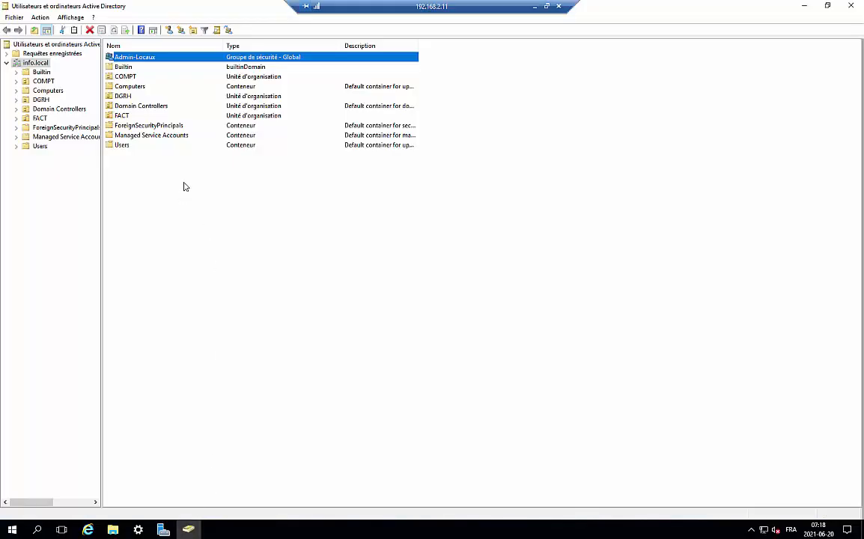
pyautogui.click(166, 165)
pyautogui.click(153, 58)
# Step: Browse the users in COMPT, DGRH and FACT, plus Builtin, then minimize ADUC
pyautogui.click(35, 79)
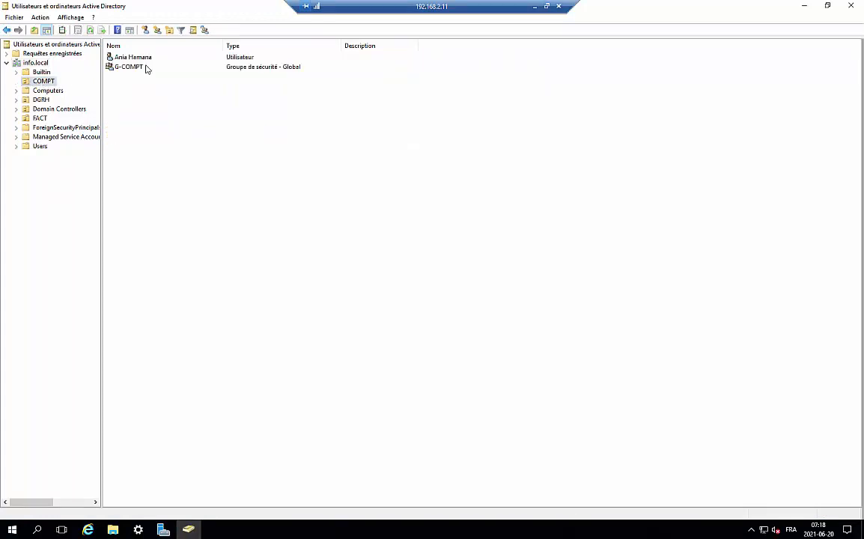
pyautogui.click(125, 57)
pyautogui.click(41, 100)
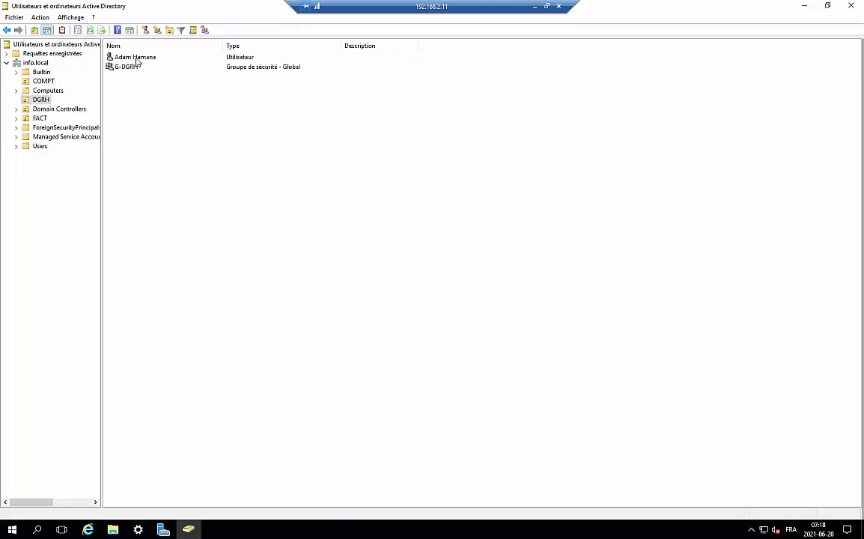
pyautogui.click(137, 60)
pyautogui.click(41, 118)
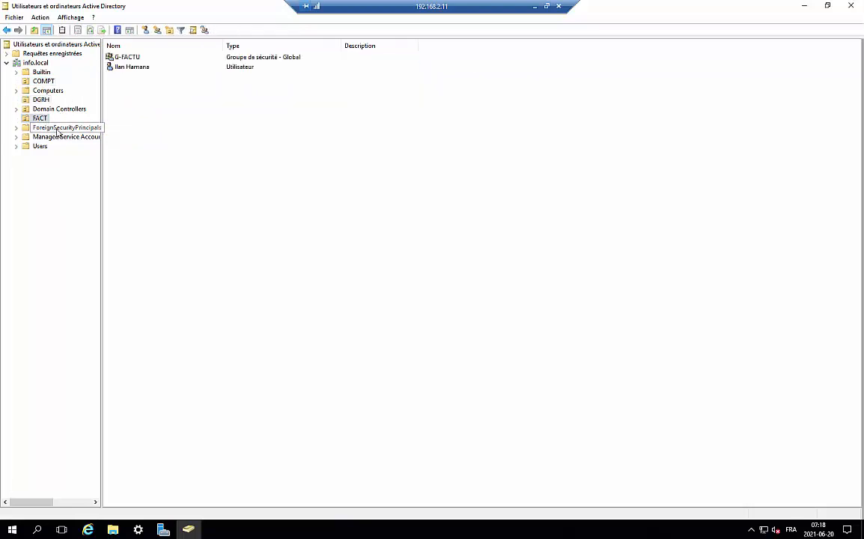
pyautogui.click(112, 66)
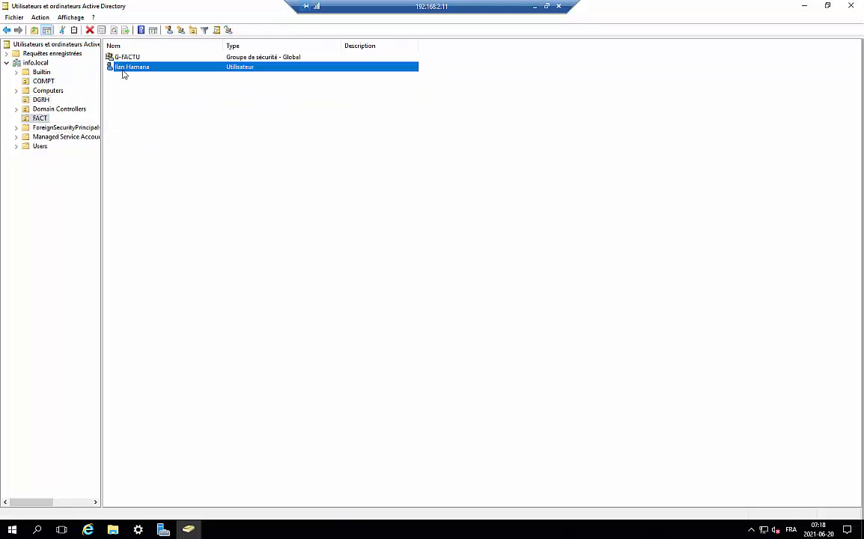
pyautogui.click(42, 72)
pyautogui.click(35, 63)
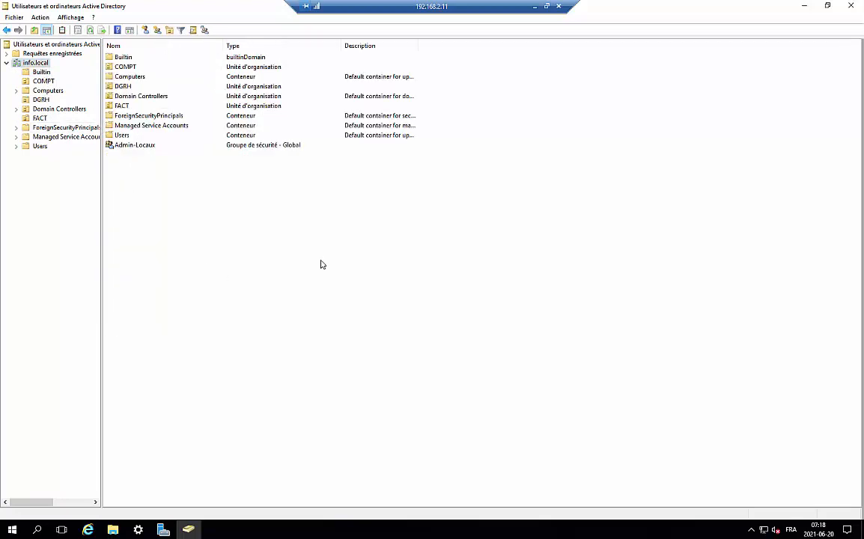
pyautogui.click(150, 147)
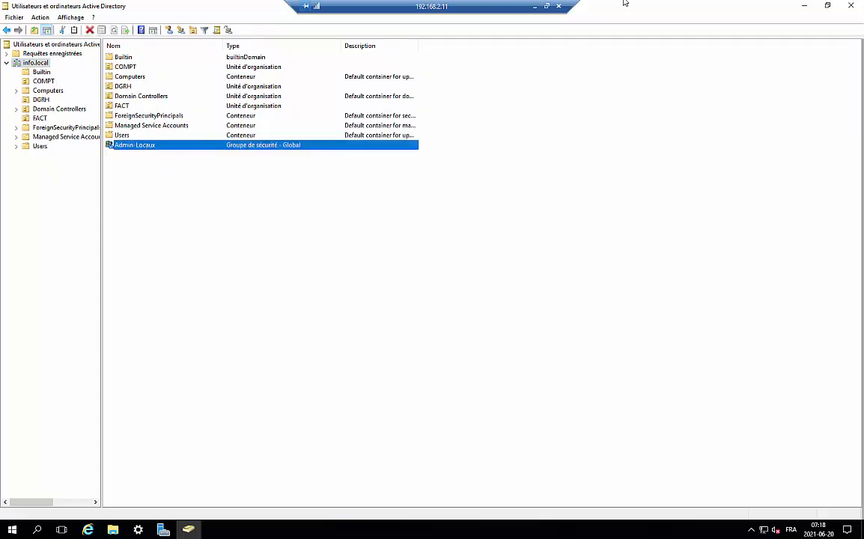
pyautogui.click(804, 10)
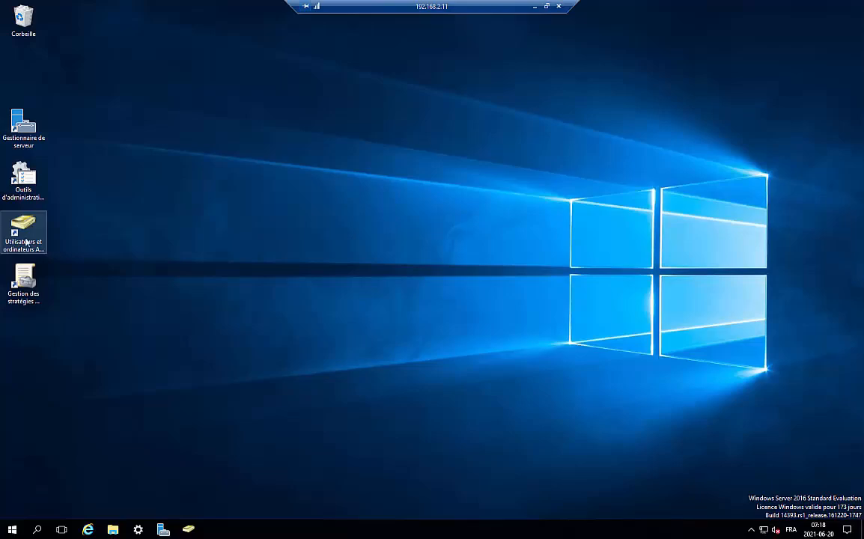
# Step: In Group Policy Management, browse FACT, DGRH and COMPT, then bring up info.local's context menu
pyautogui.doubleClick(37, 286)
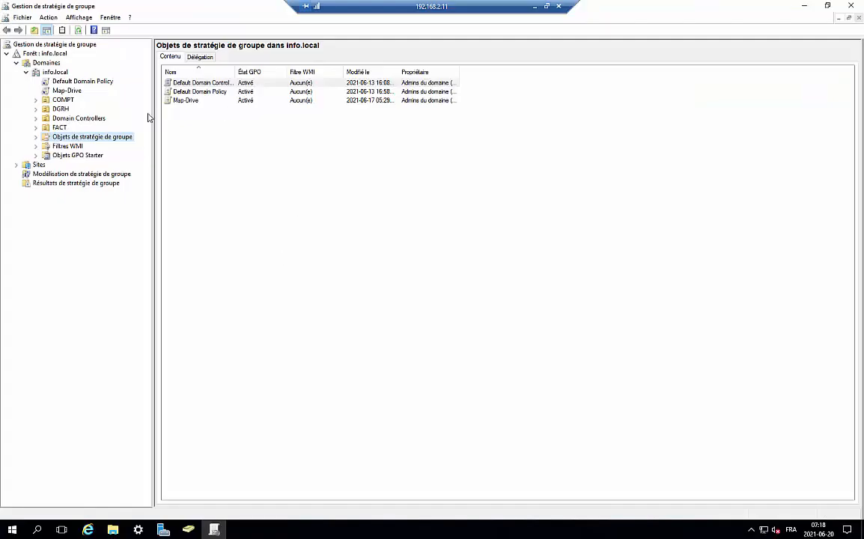
pyautogui.click(55, 71)
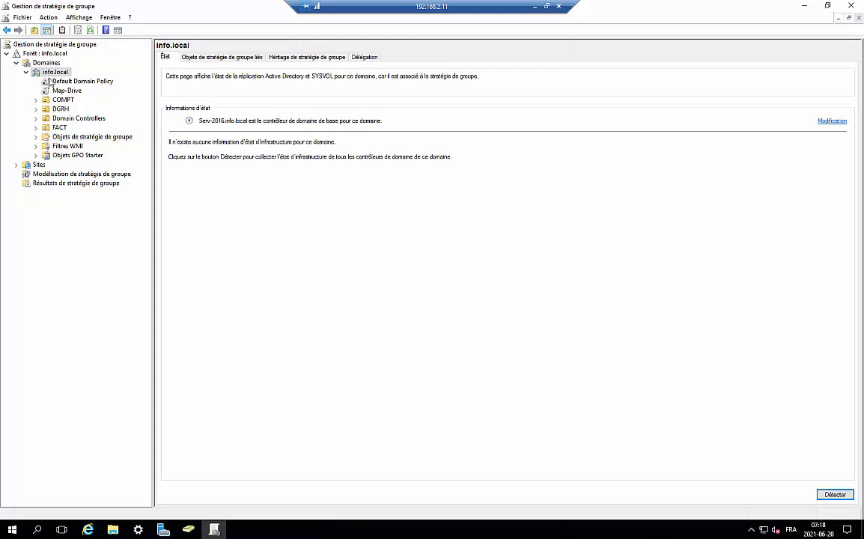
pyautogui.click(59, 129)
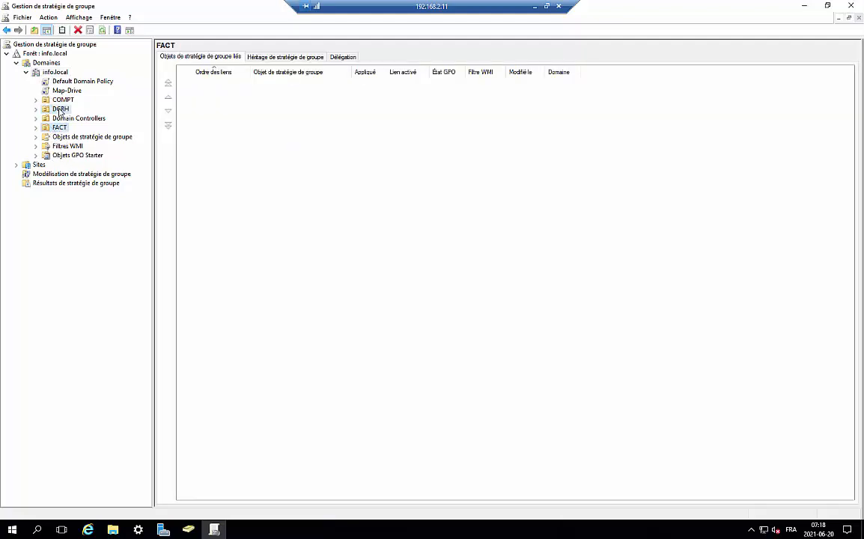
pyautogui.click(60, 108)
pyautogui.click(63, 99)
pyautogui.click(55, 73)
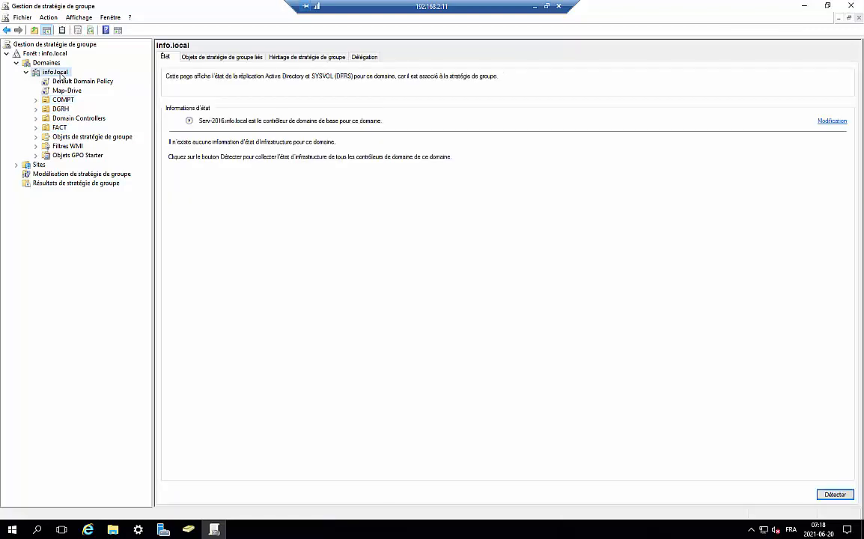
pyautogui.rightClick(56, 73)
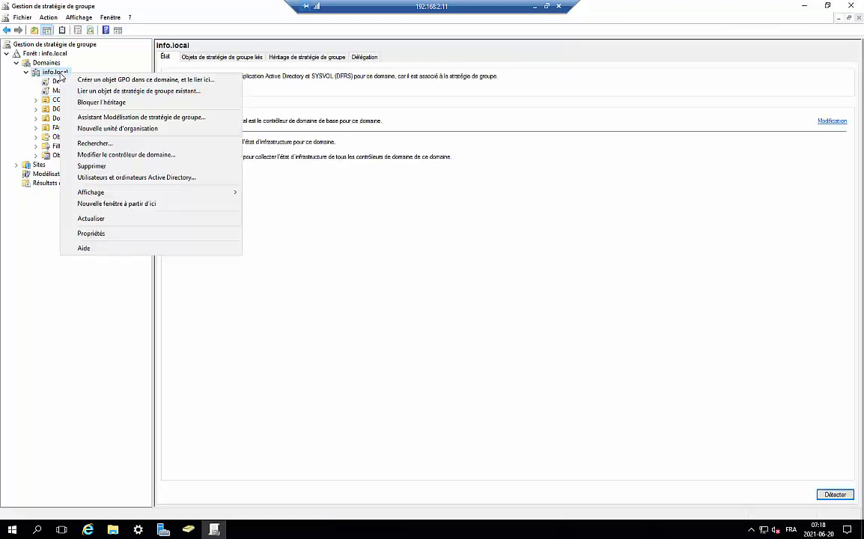
# Step: Create a GPO named Administrateurs-Locaux in the domain, linked to info.local
pyautogui.click(117, 80)
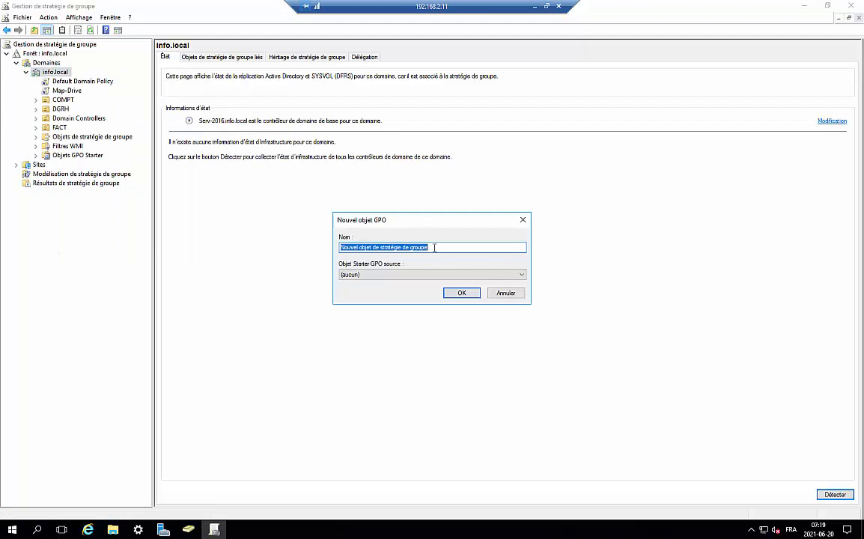
pyautogui.write('Administrateurs-Locaux')
pyautogui.click(463, 293)
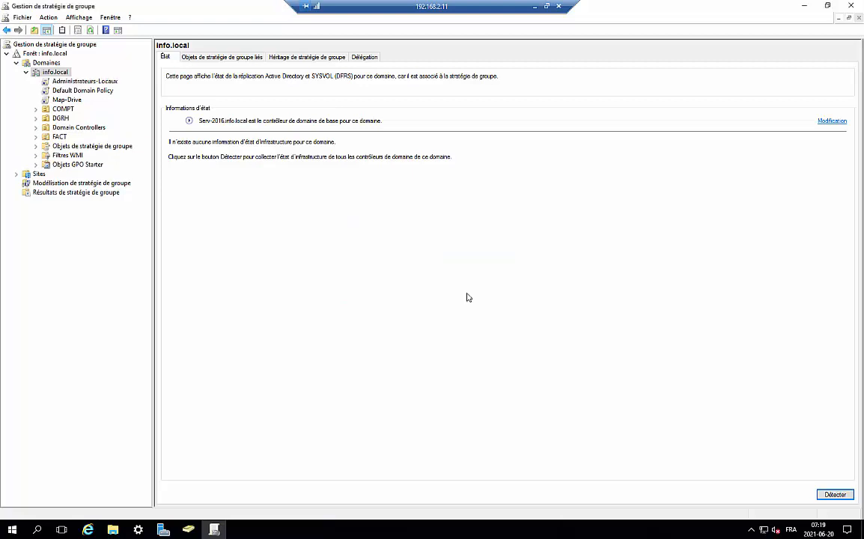
# Step: Check the new link's scope and find Administrateurs-Locaux under Objets de stratégie de groupe
pyautogui.click(72, 83)
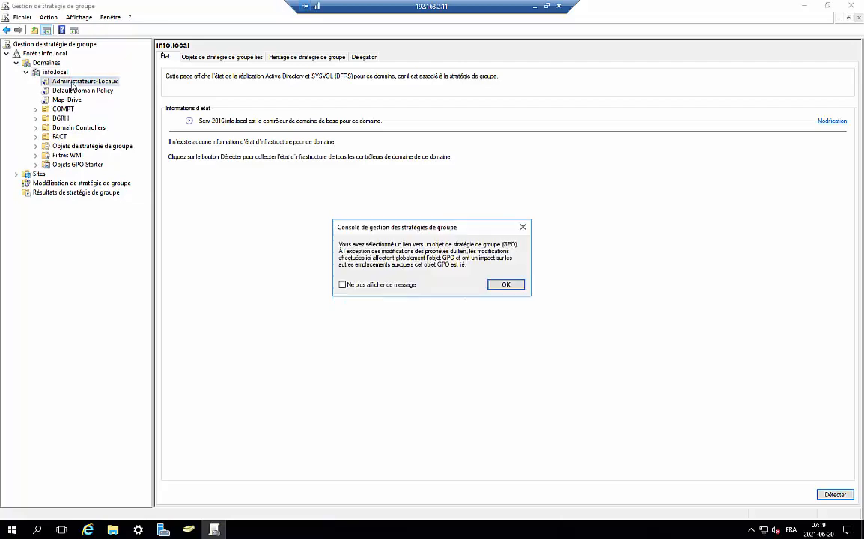
pyautogui.click(513, 288)
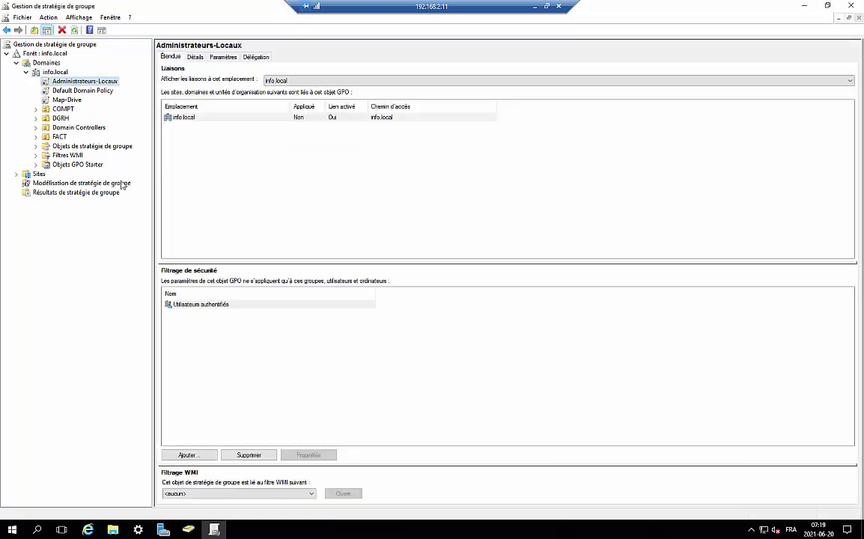
pyautogui.click(60, 144)
pyautogui.click(37, 147)
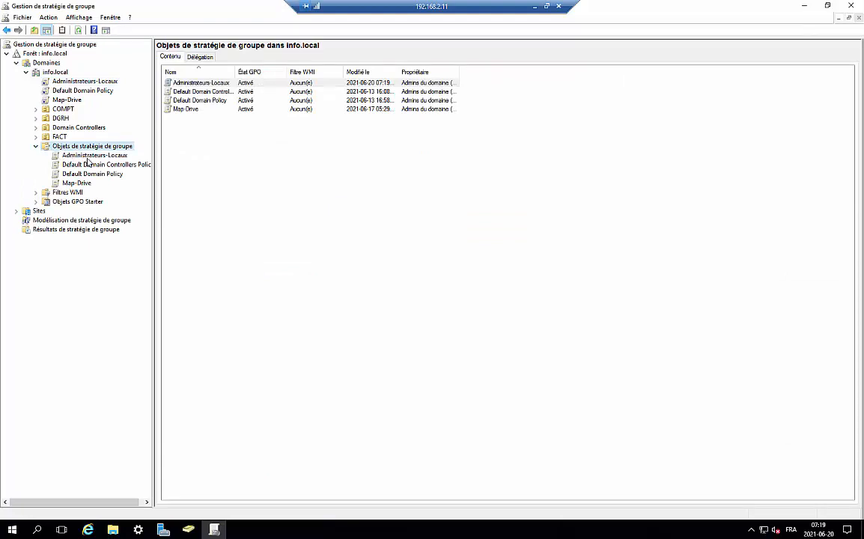
pyautogui.click(63, 81)
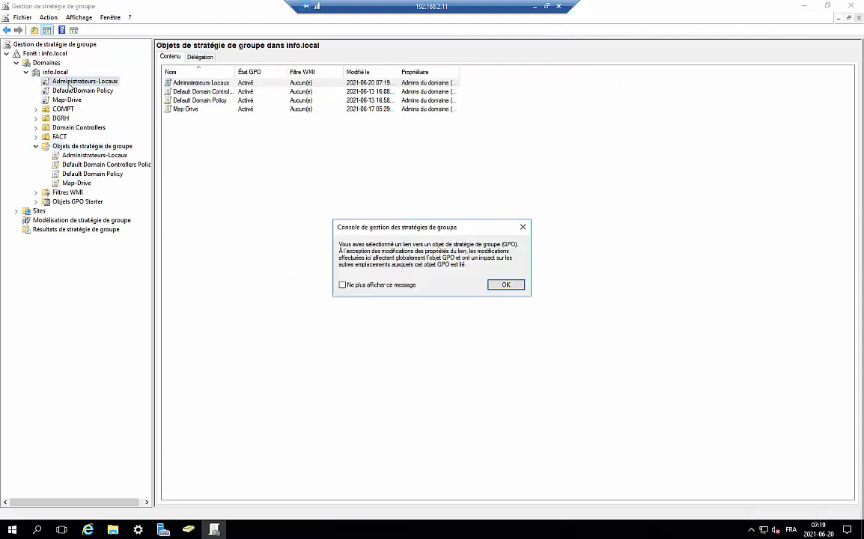
pyautogui.click(494, 284)
pyautogui.rightClick(89, 84)
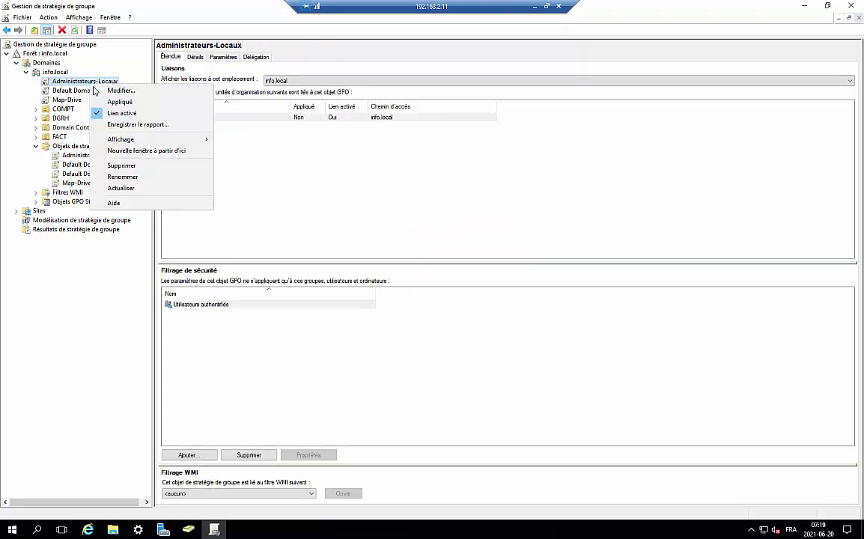
# Step: Edit Administrateurs-Locaux and navigate to Paramètres de sécurité > Groupes restreints
pyautogui.click(105, 85)
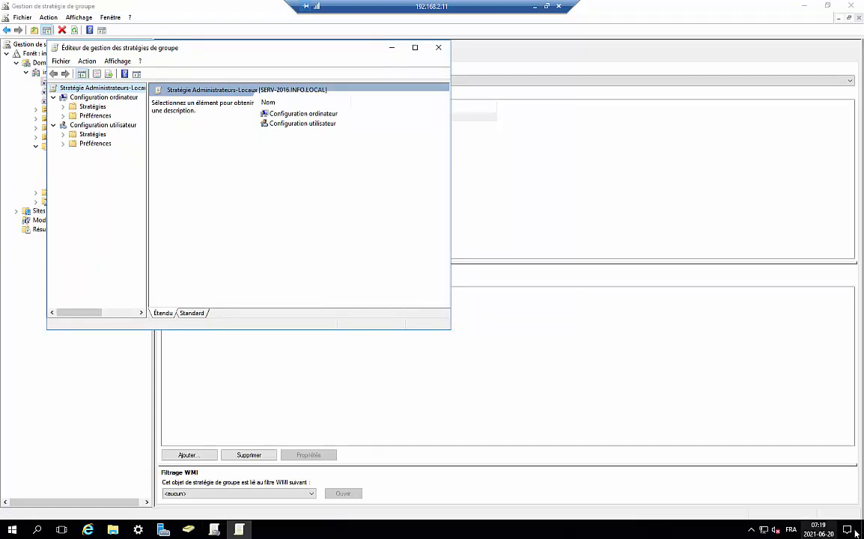
pyautogui.moveTo(373, 54); pyautogui.dragTo(513, 57)
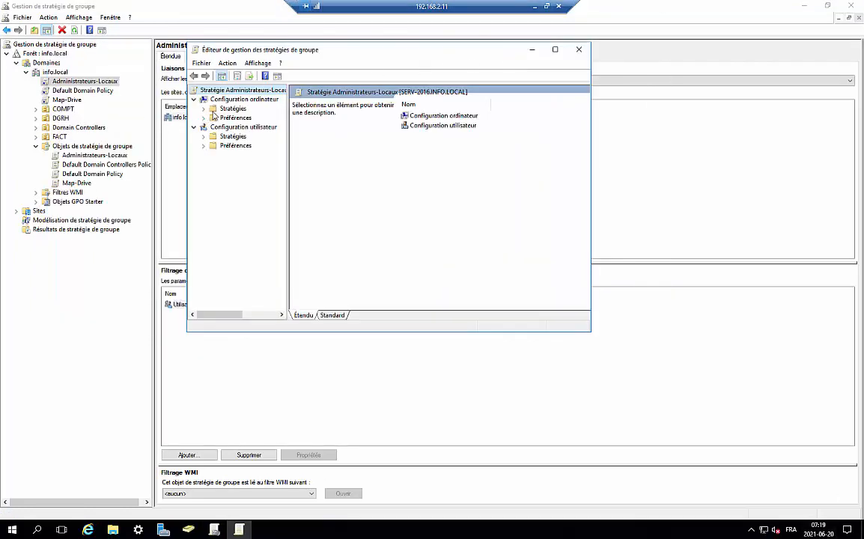
pyautogui.click(204, 110)
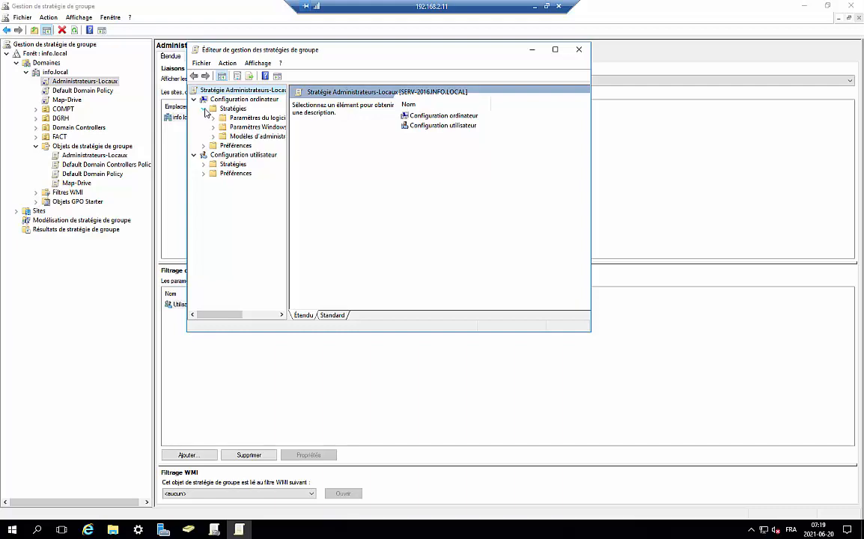
pyautogui.click(241, 128)
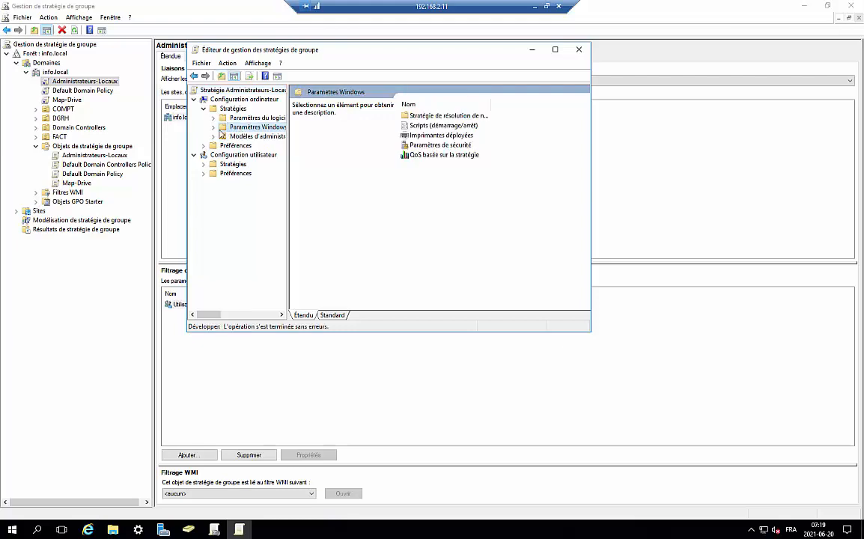
pyautogui.click(213, 128)
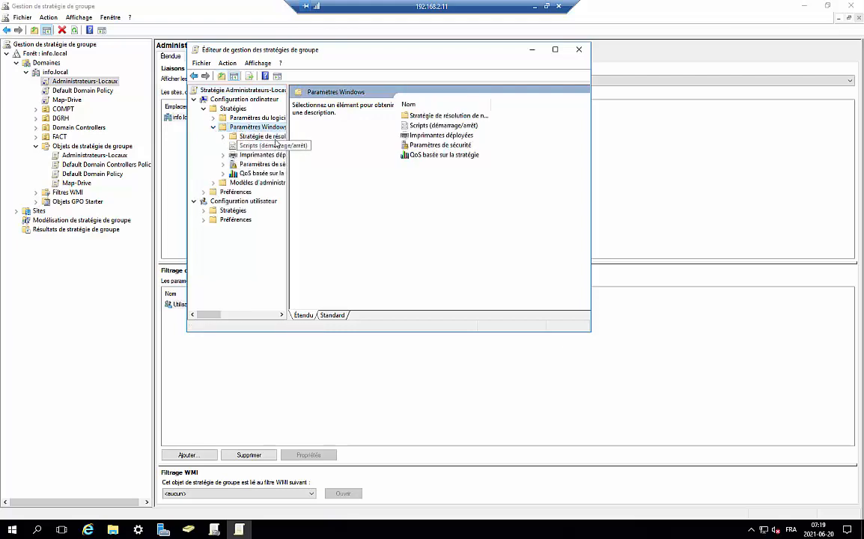
pyautogui.moveTo(296, 121); pyautogui.dragTo(349, 121)
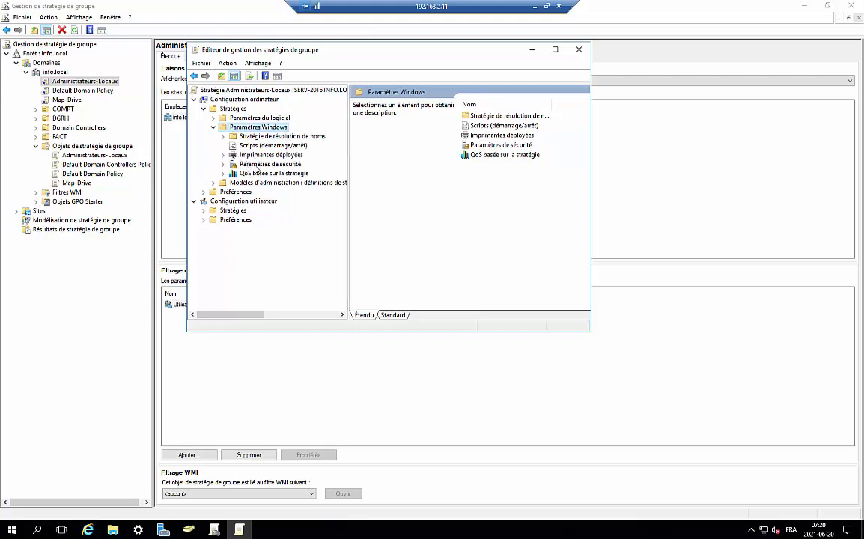
pyautogui.click(262, 164)
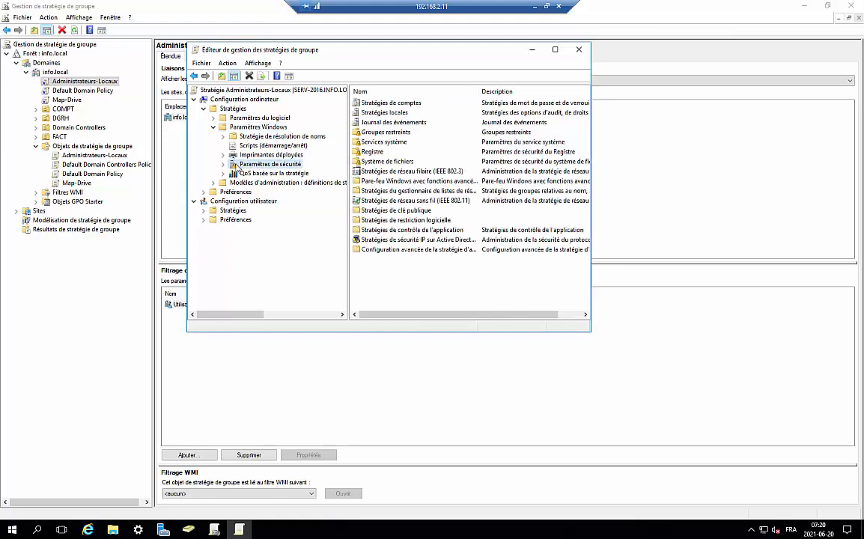
pyautogui.click(223, 164)
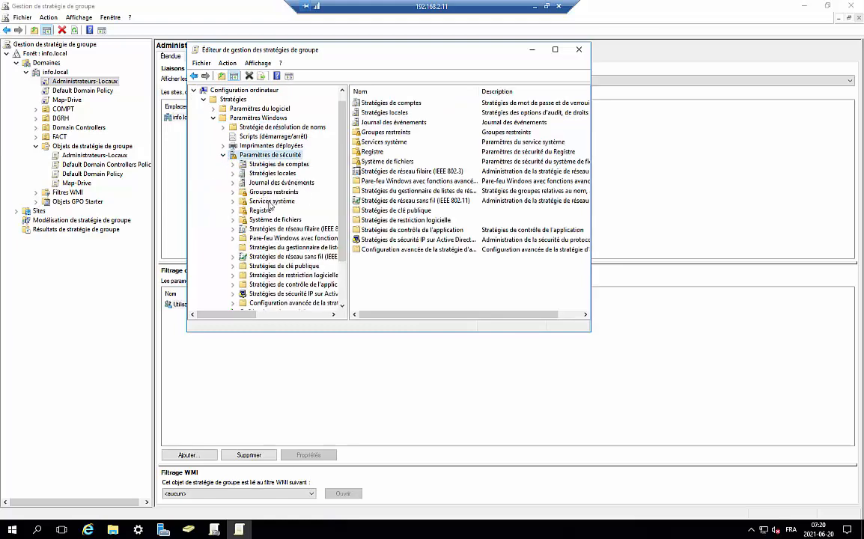
pyautogui.click(267, 193)
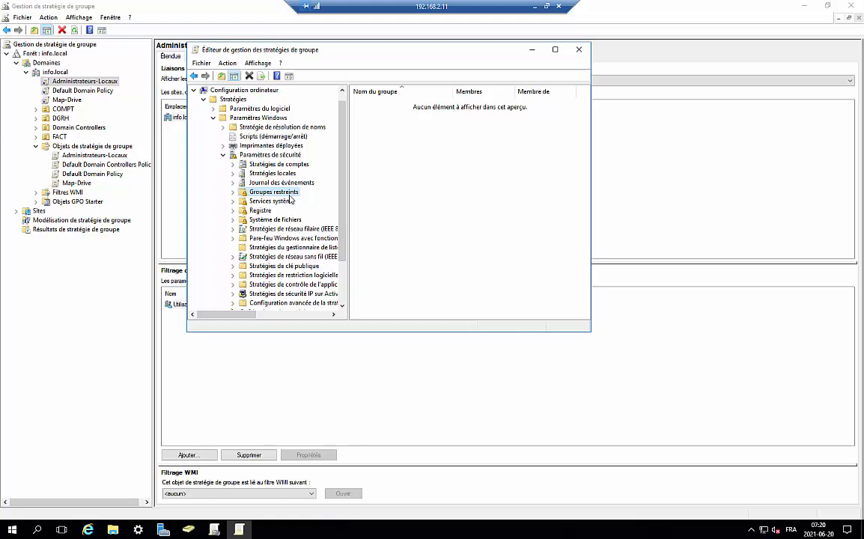
# Step: Start adding a new restricted group via Ajouter un groupe
pyautogui.rightClick(287, 197)
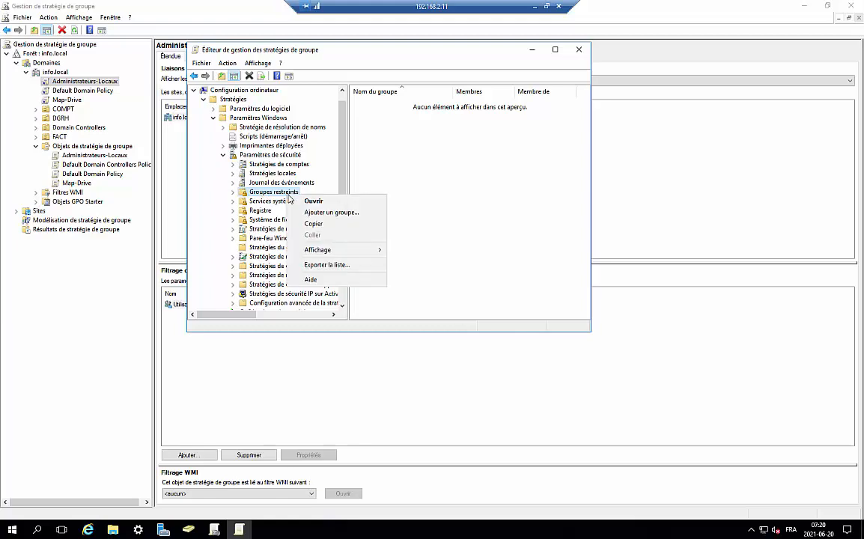
pyautogui.click(323, 212)
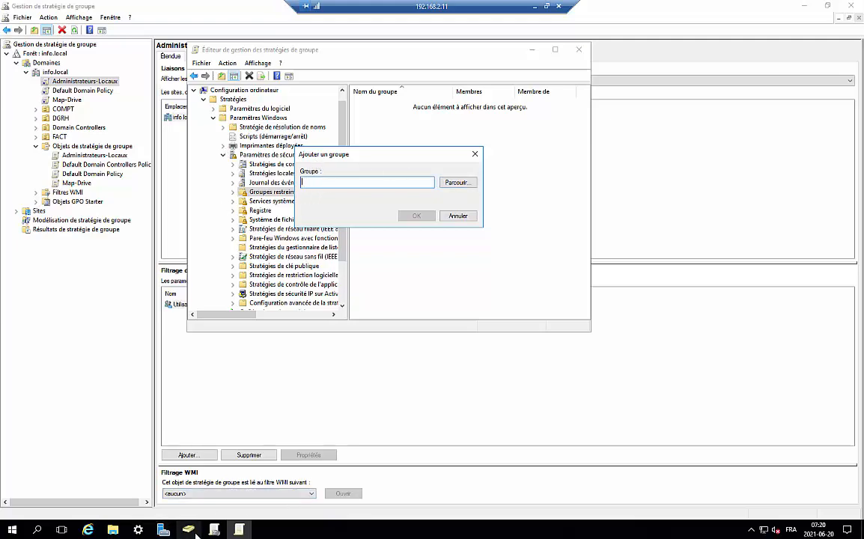
pyautogui.moveTo(192, 532)
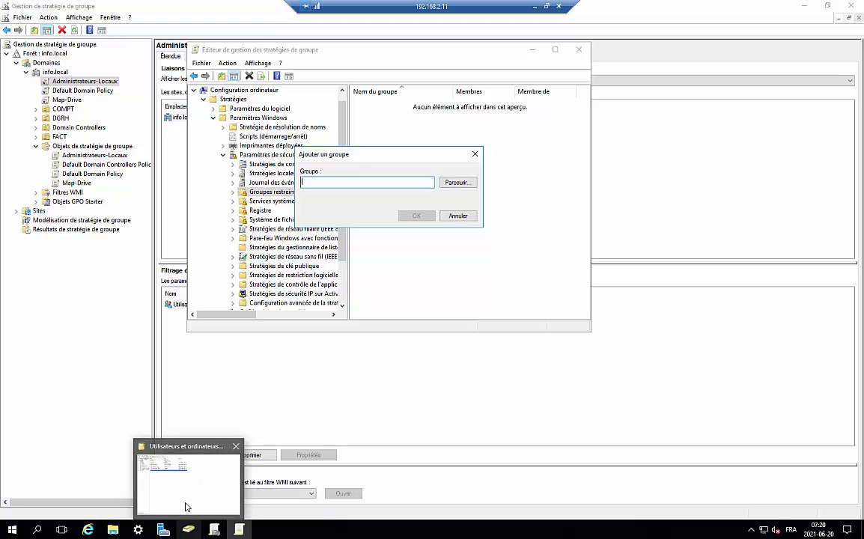
pyautogui.click(171, 450)
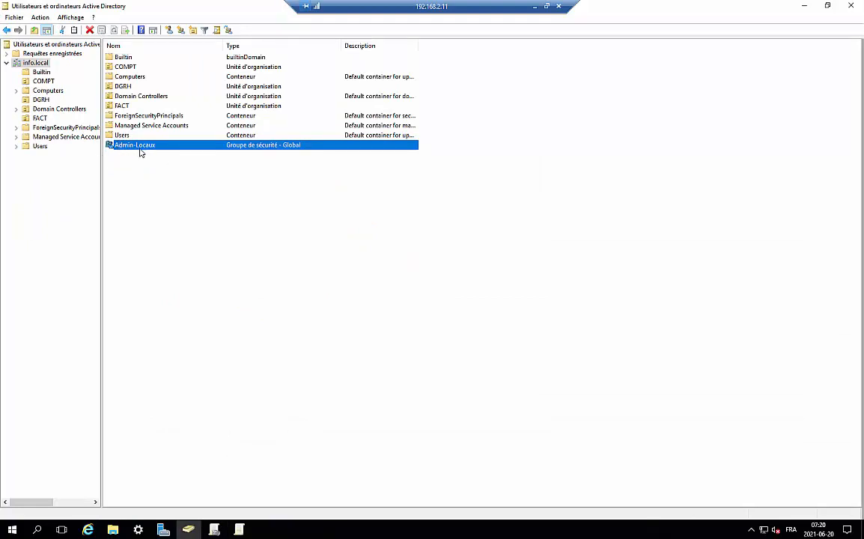
pyautogui.click(239, 530)
# Step: Search the directory for 'admin' and select the Admin-Locaux group
pyautogui.click(465, 184)
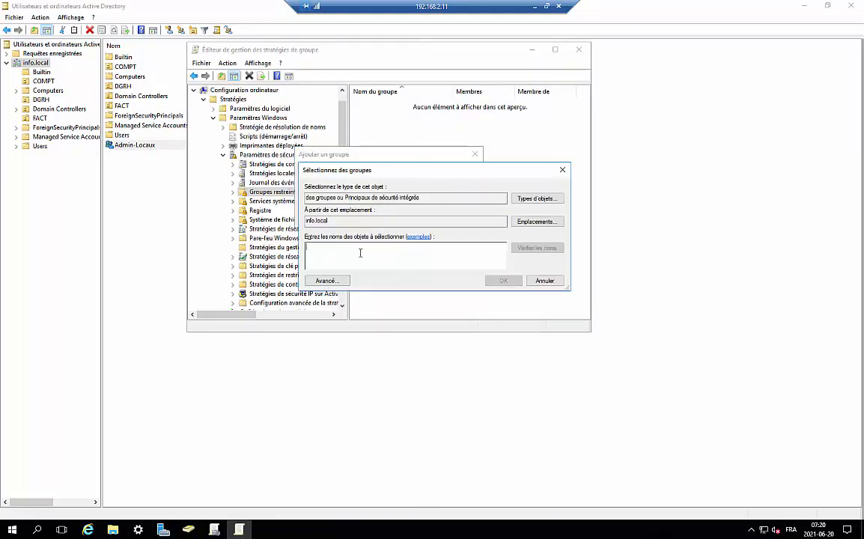
pyautogui.write('admin')
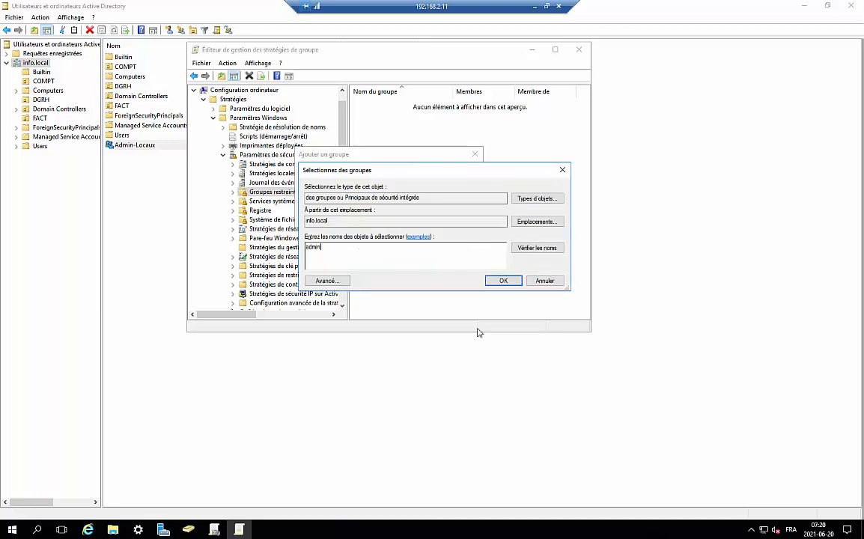
pyautogui.click(517, 248)
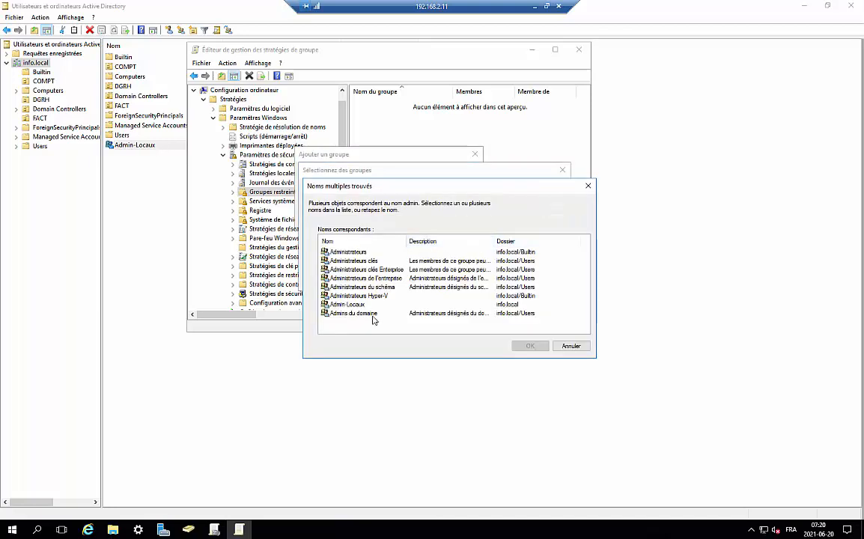
pyautogui.click(348, 305)
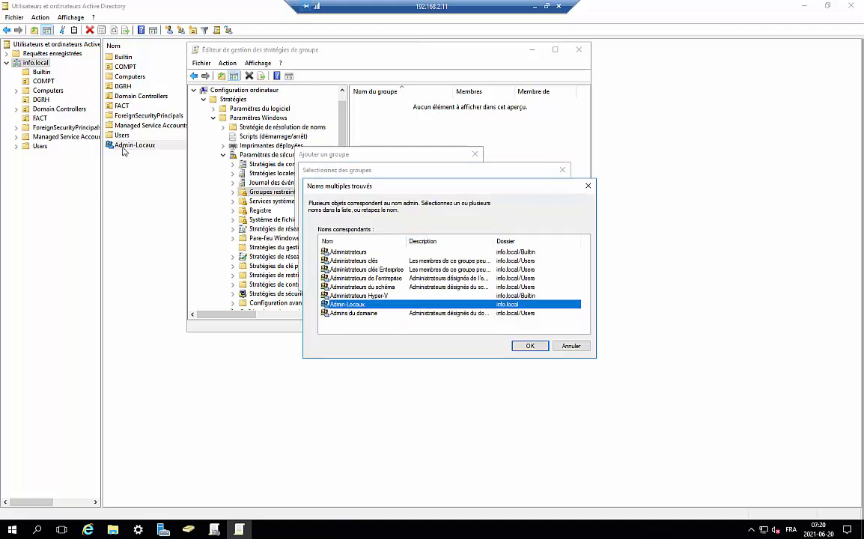
pyautogui.click(529, 347)
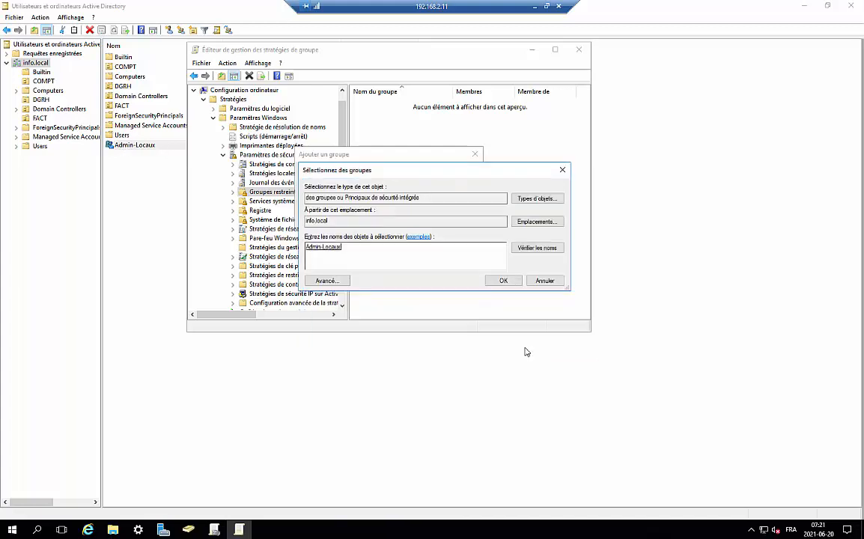
pyautogui.click(503, 280)
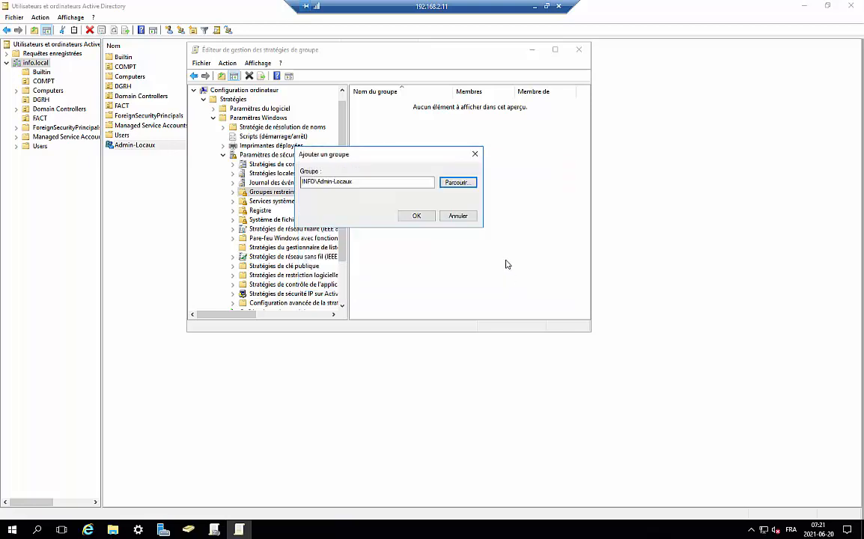
# Step: Confirm INFO\Admin-Locaux as a restricted group, then minimise the server session
pyautogui.click(432, 218)
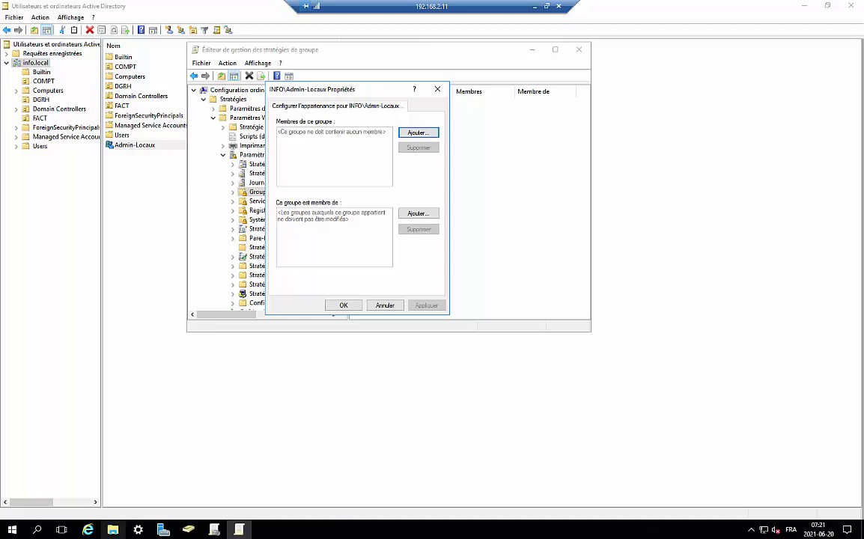
pyautogui.click(534, 6)
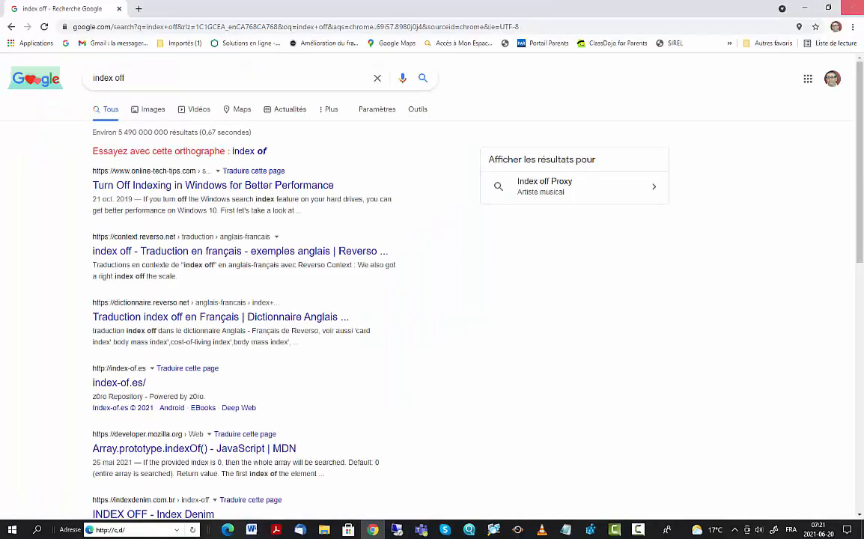
# Step: Minimize Chrome to reveal the local Windows 10 desktop
pyautogui.click(805, 9)
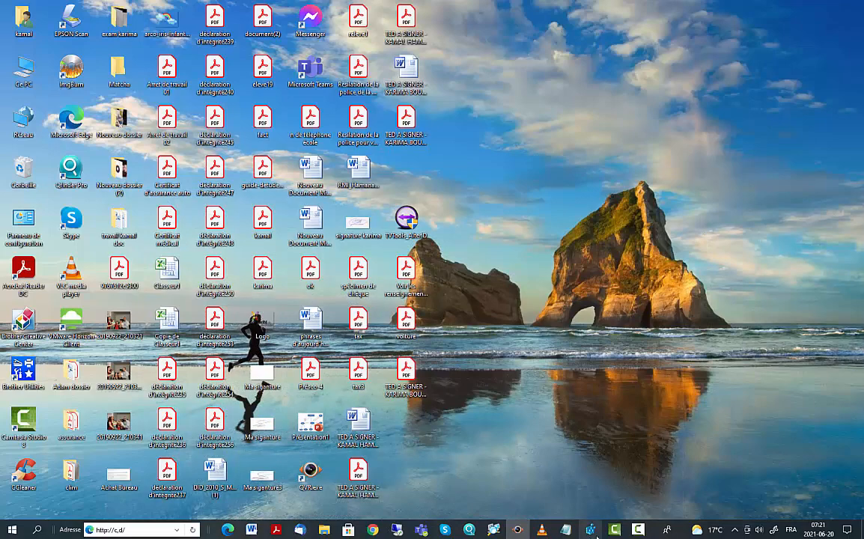
pyautogui.moveTo(445, 533)
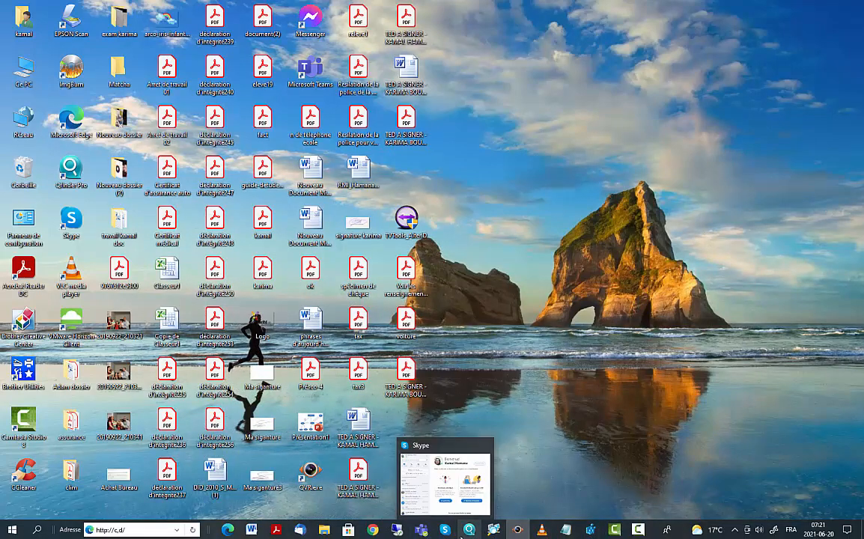
pyautogui.moveTo(401, 532)
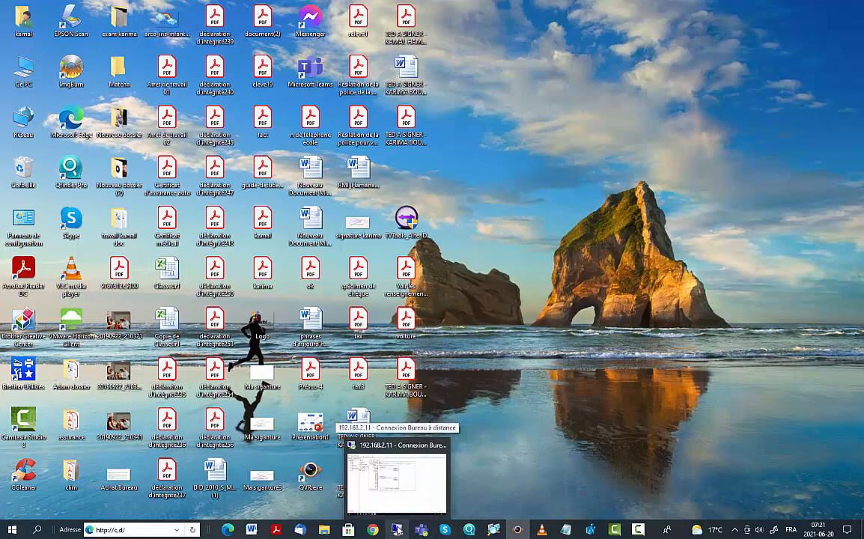
# Step: Launch Remote Desktop Connection to 192.168.2.215, sign in and accept the certificate warning
pyautogui.click(37, 531)
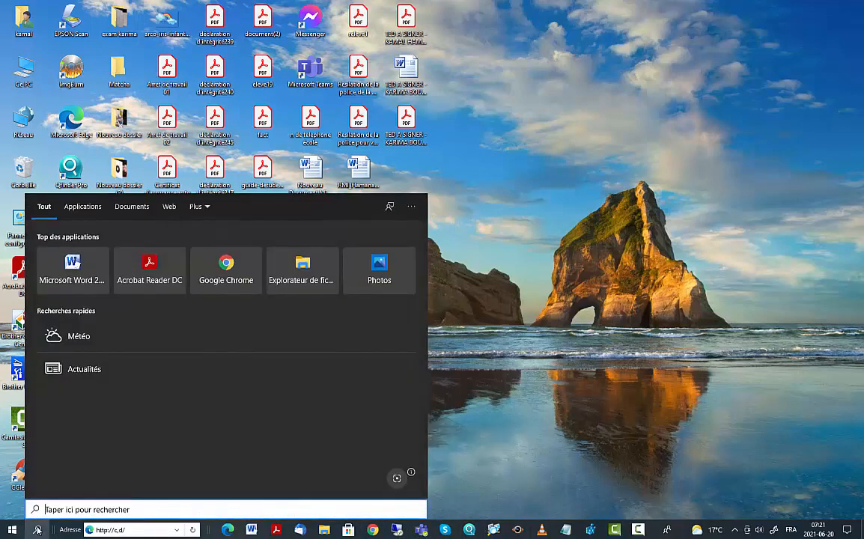
pyautogui.write('bu')
pyautogui.click(138, 256)
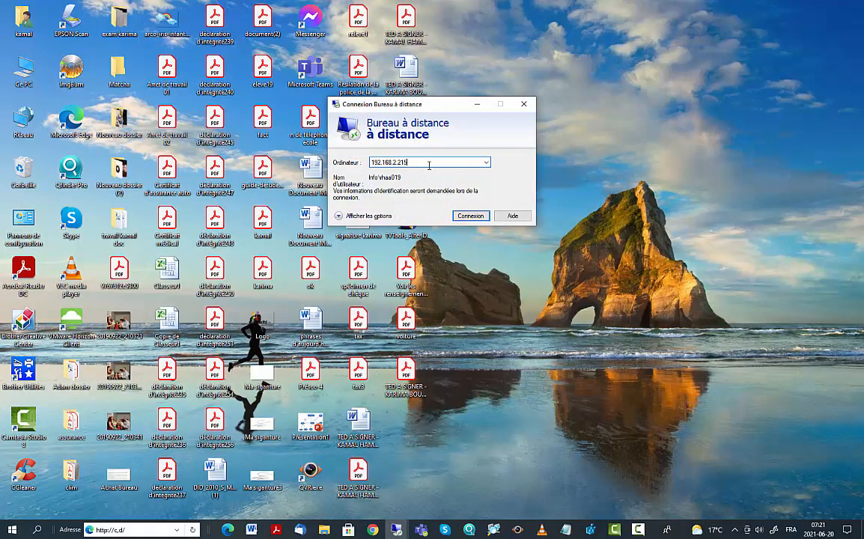
pyautogui.press('Return')
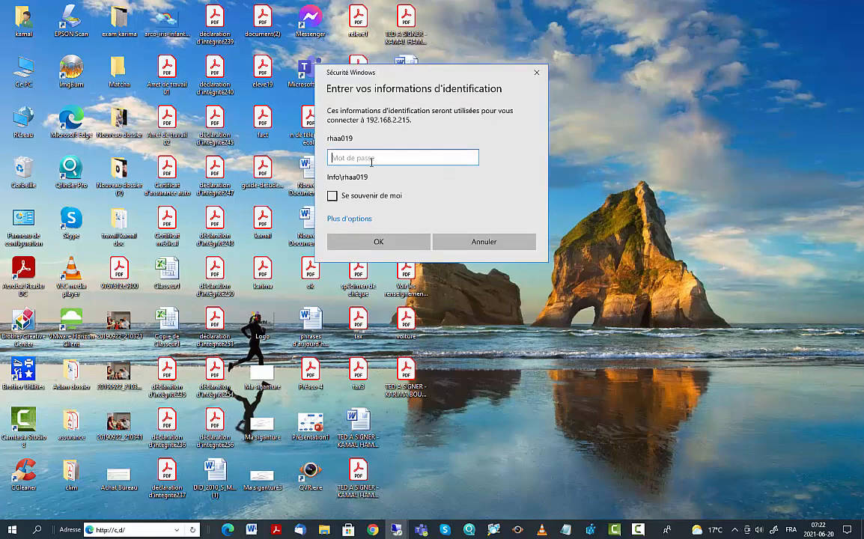
pyautogui.write('r')
pyautogui.press('Return')
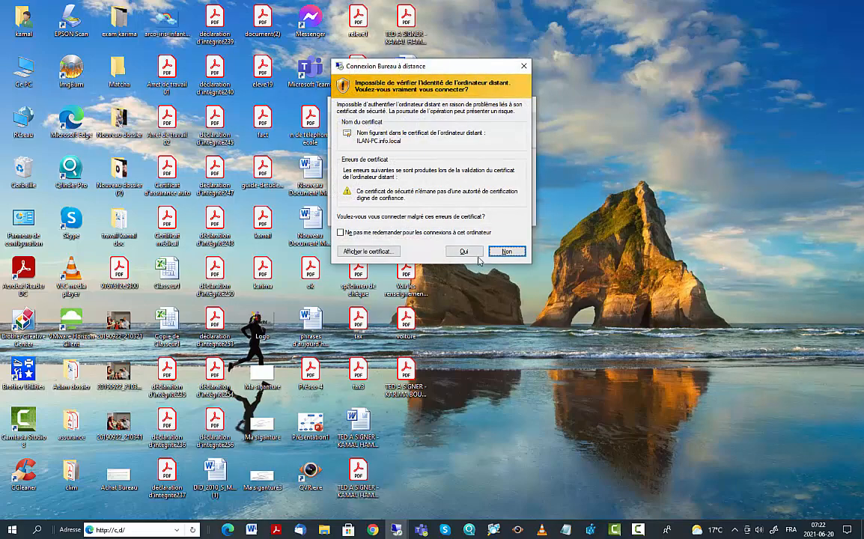
pyautogui.click(465, 251)
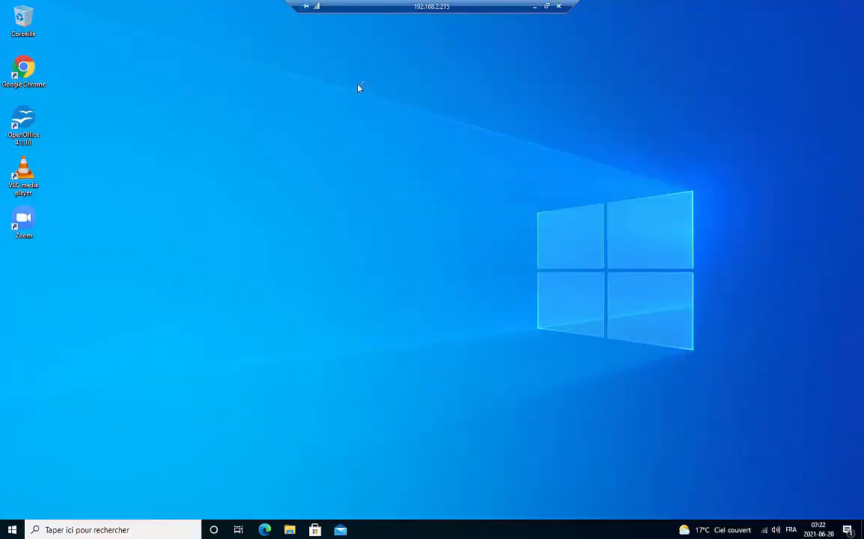
# Step: On the client, open Computer Management and view the local Administrateurs group's properties
pyautogui.click(82, 525)
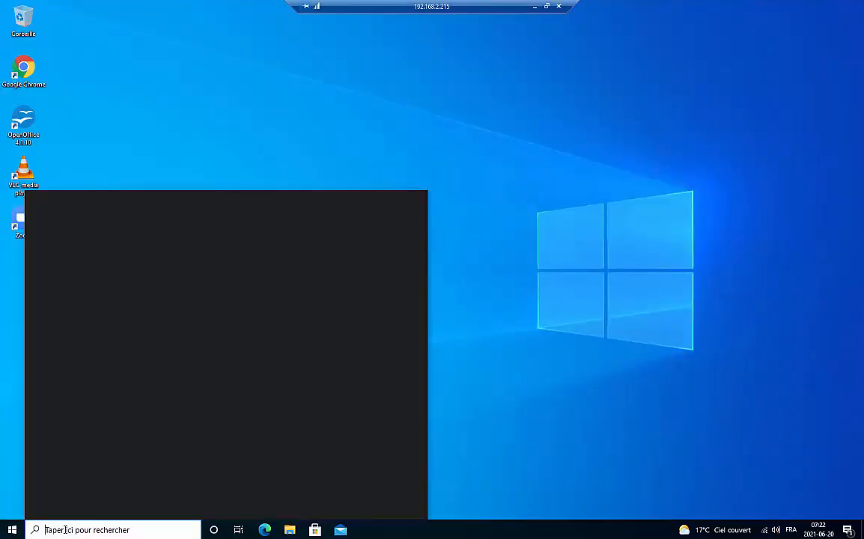
pyautogui.write('pc')
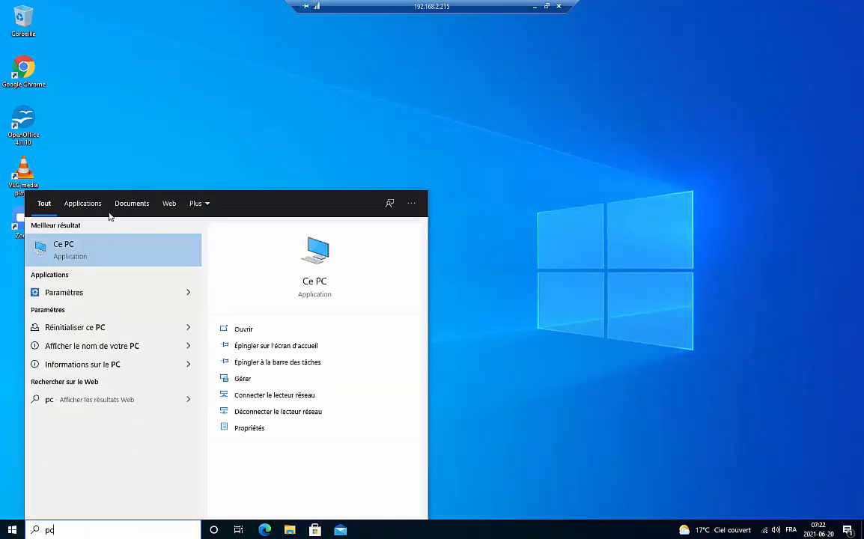
pyautogui.rightClick(84, 252)
pyautogui.click(113, 295)
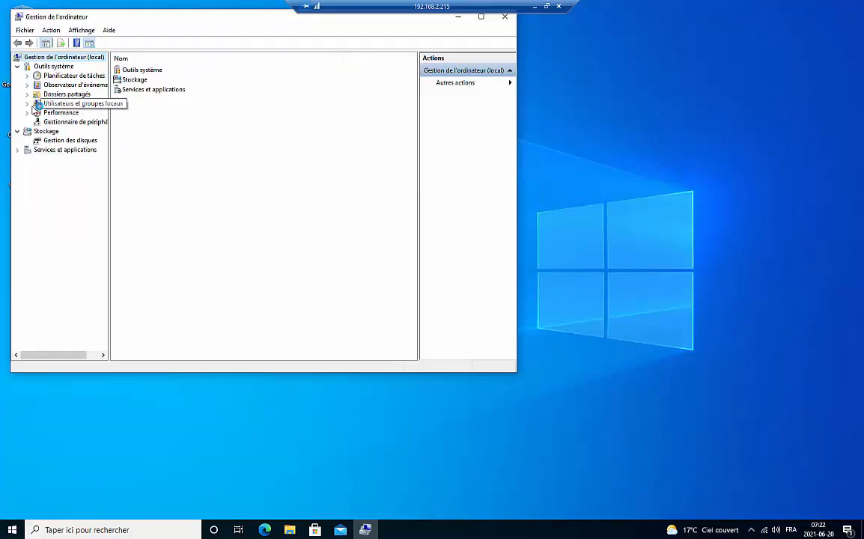
pyautogui.click(27, 103)
pyautogui.click(64, 121)
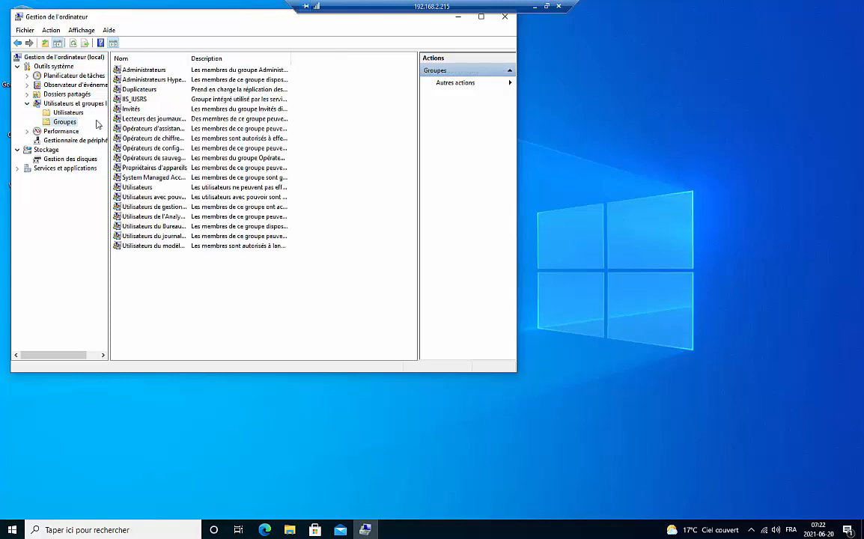
pyautogui.click(158, 71)
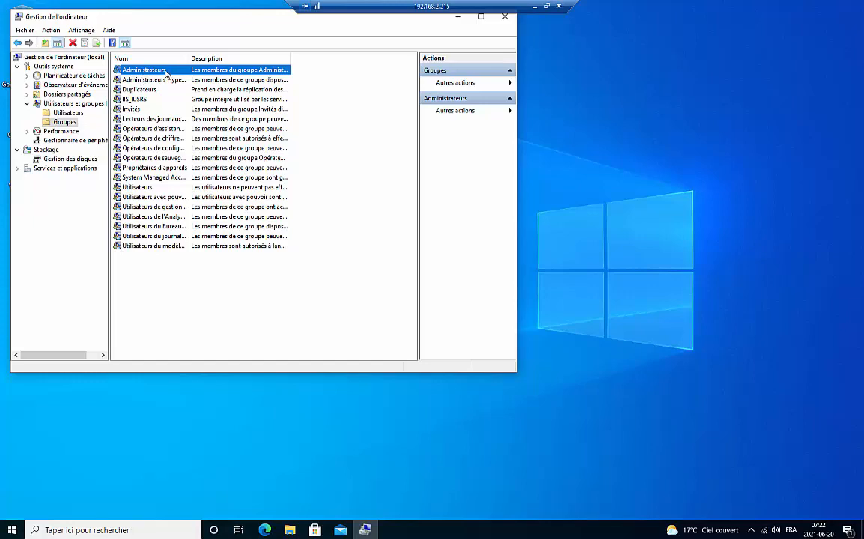
pyautogui.doubleClick(132, 72)
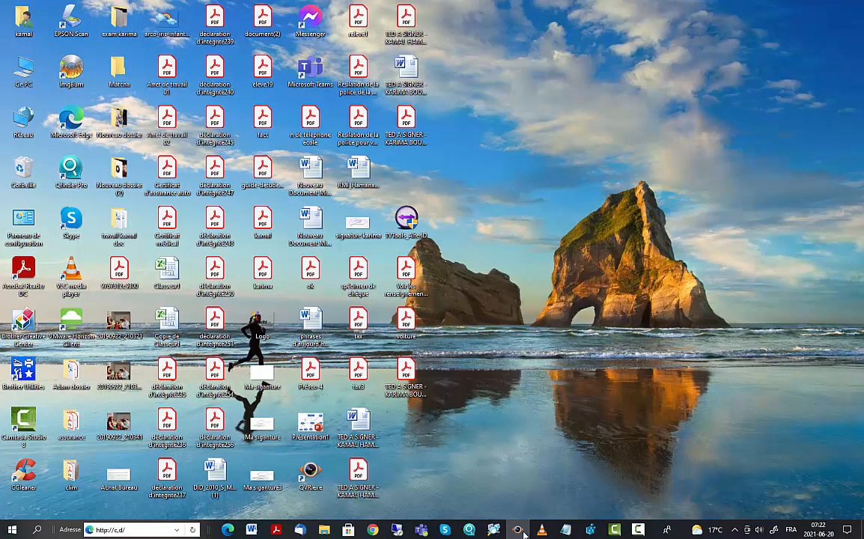
# Step: Return to the server session and search the domain for groups matching 'admin' under Ce groupe est membre de
pyautogui.moveTo(397, 530)
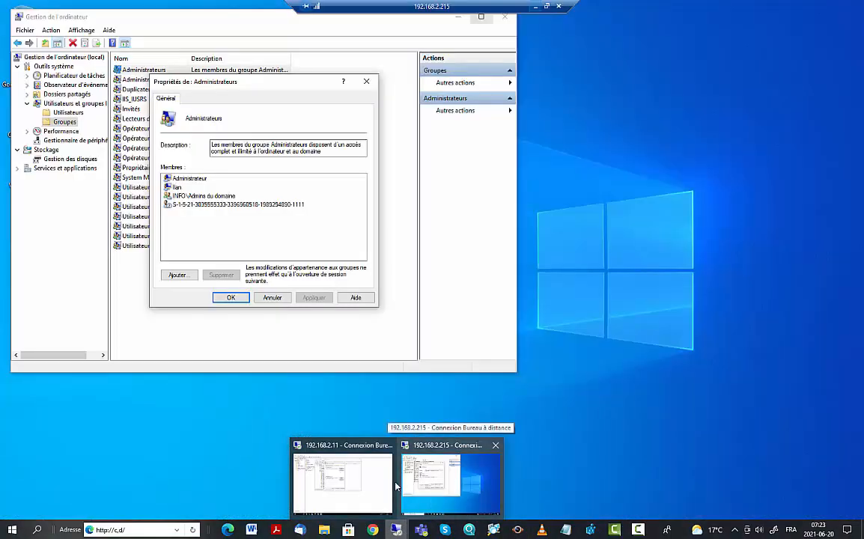
pyautogui.click(362, 488)
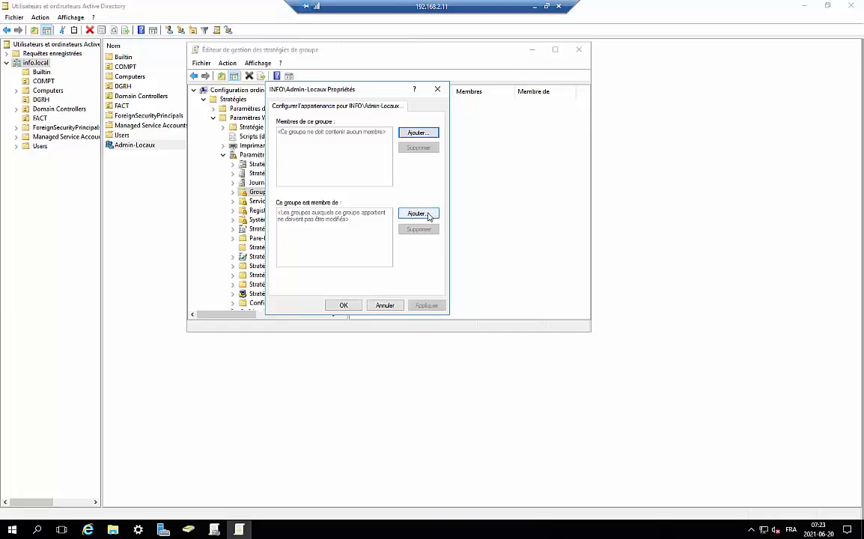
pyautogui.click(418, 215)
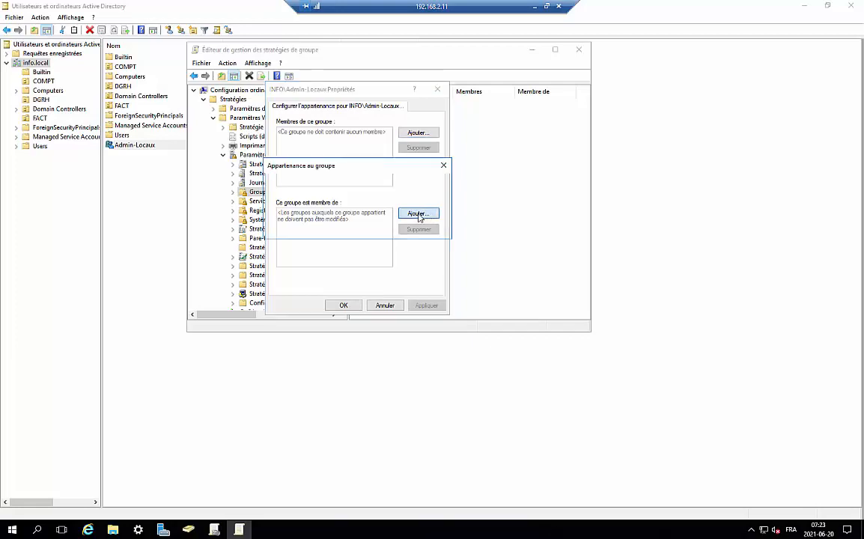
pyautogui.write('admi')
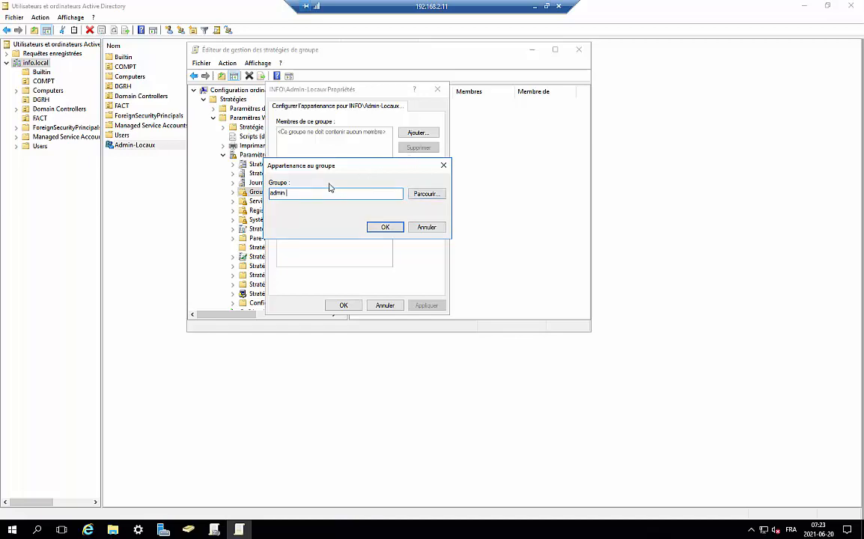
pyautogui.click(424, 196)
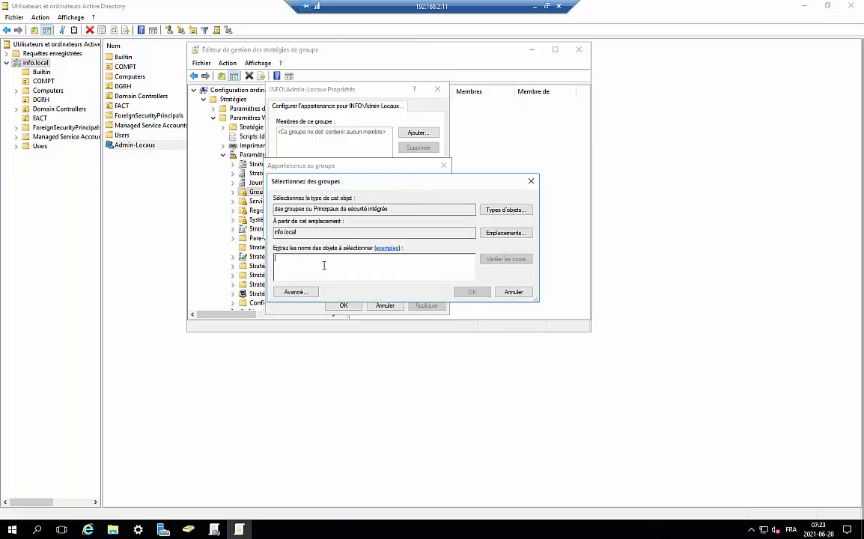
pyautogui.write('amin')
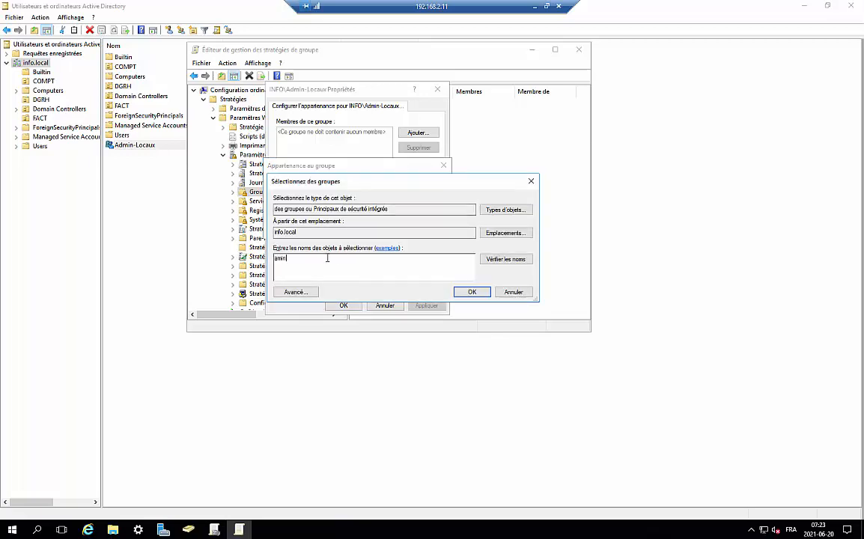
pyautogui.moveTo(380, 260); pyautogui.dragTo(131, 263)
pyautogui.click(506, 259)
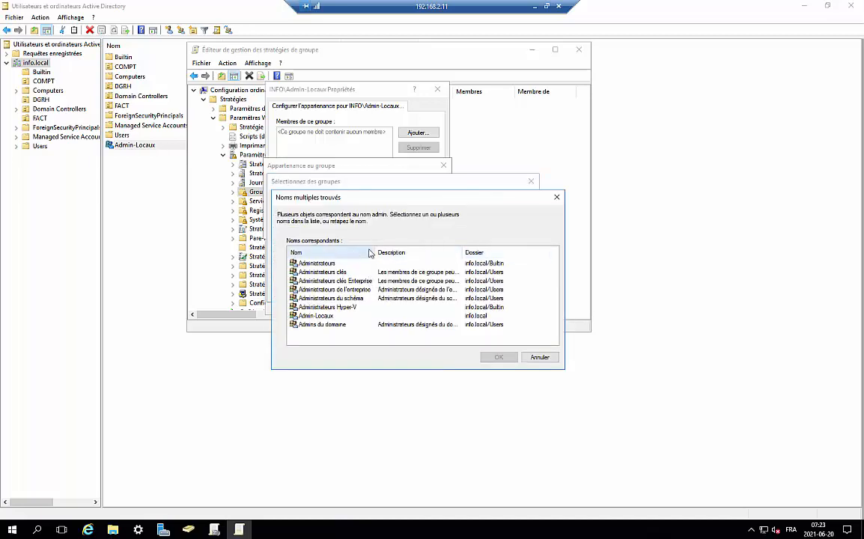
# Step: Select Builtin Administrateurs among the matches, then cancel all the dialogs
pyautogui.moveTo(375, 253); pyautogui.dragTo(389, 250)
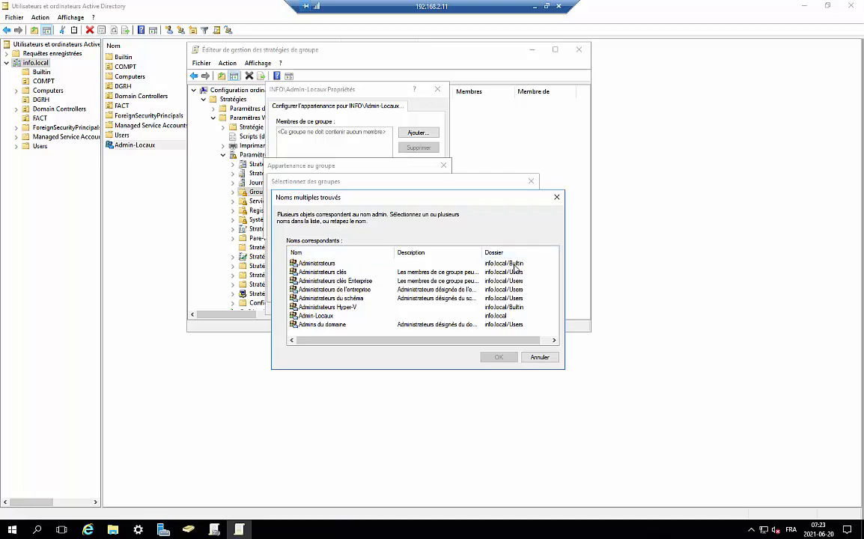
pyautogui.click(319, 270)
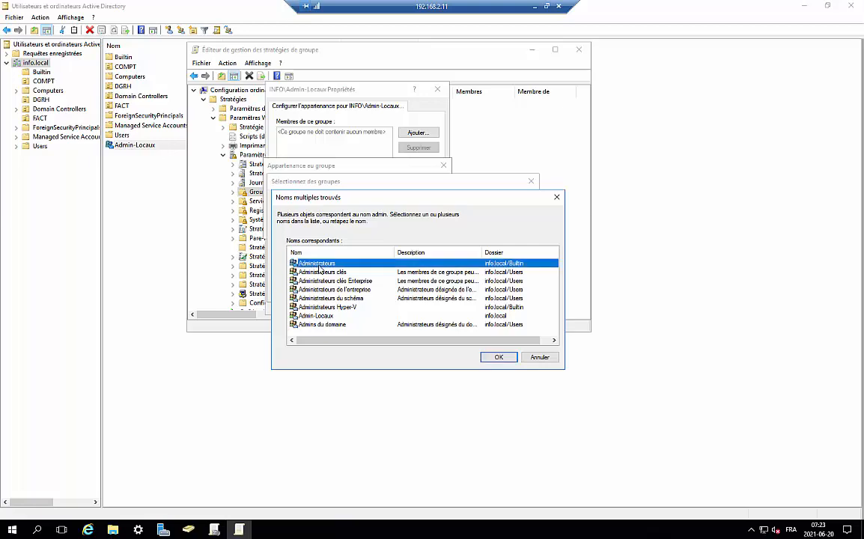
pyautogui.click(543, 358)
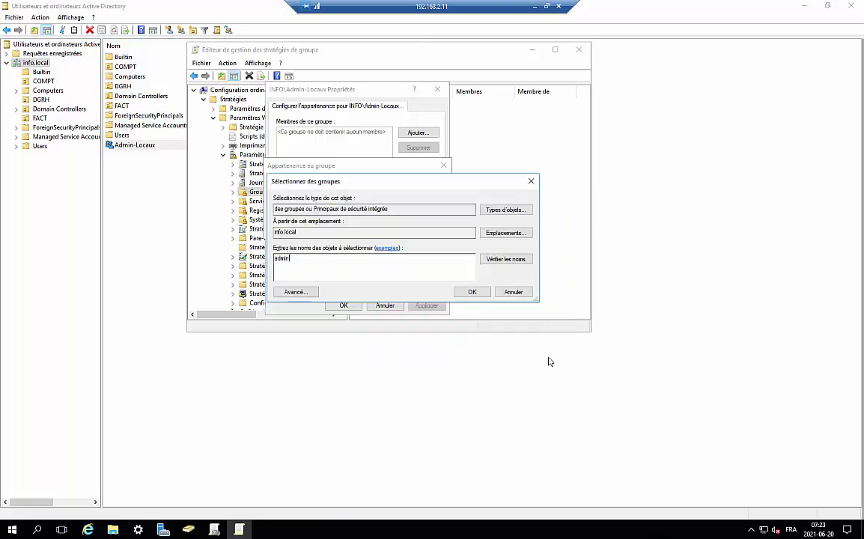
pyautogui.click(514, 292)
pyautogui.click(426, 228)
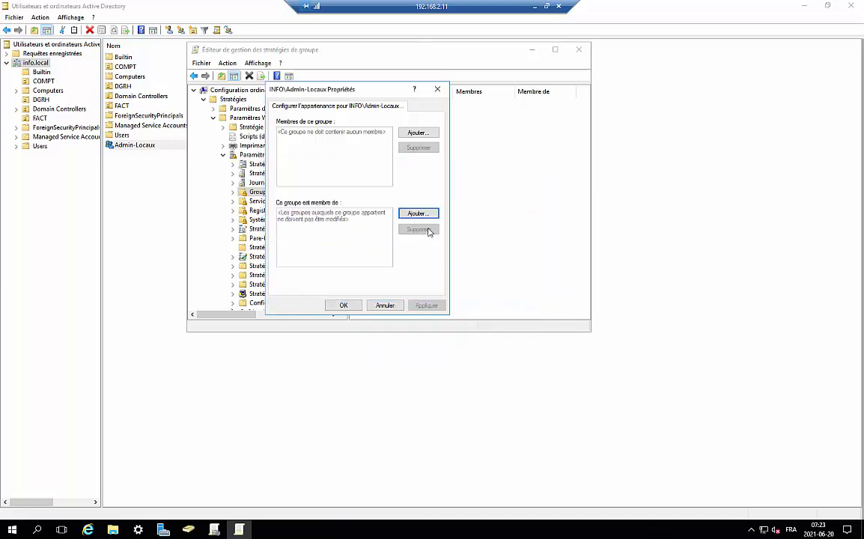
# Step: Add administrateurs as a parent group, then remove that entry again
pyautogui.click(413, 214)
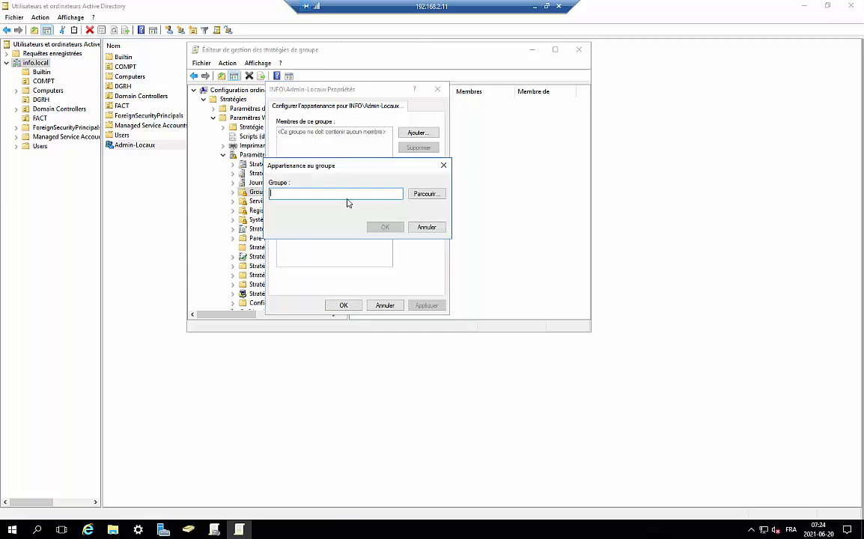
pyautogui.write('adminstrateurs')
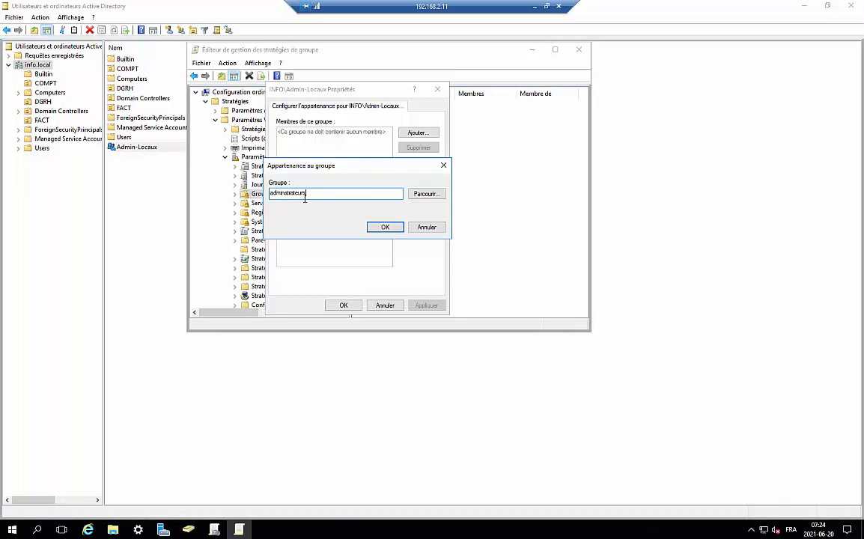
pyautogui.click(385, 228)
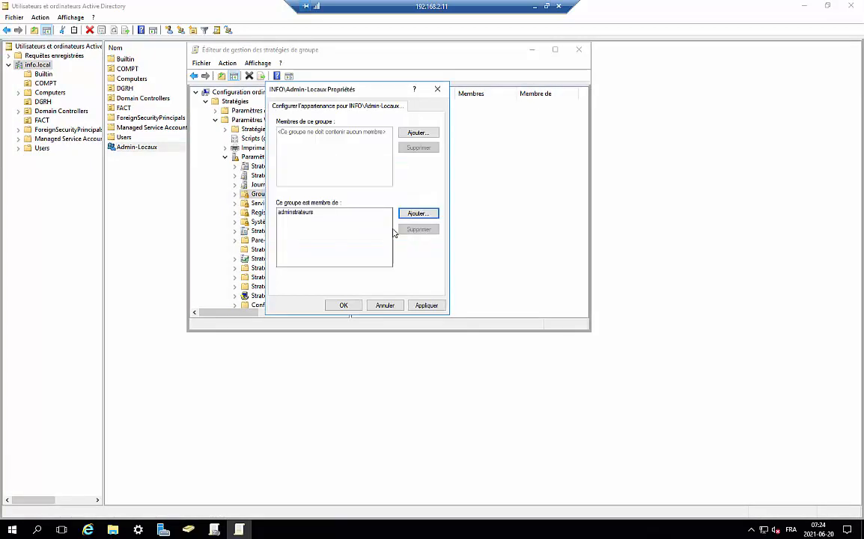
pyautogui.click(308, 213)
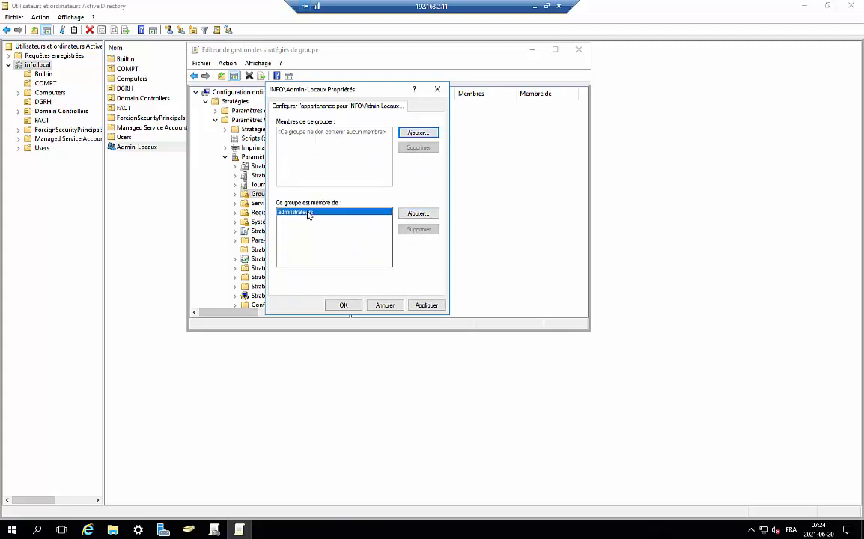
pyautogui.click(416, 229)
# Step: Add Administrateurs as the group INFO\Admin-Locaux belongs to, then apply and save
pyautogui.click(419, 215)
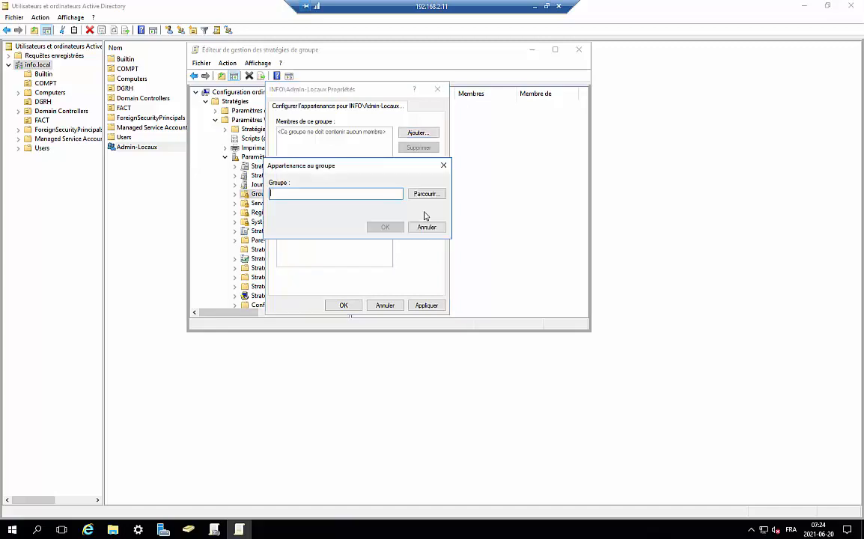
pyautogui.write('Administrateurs')
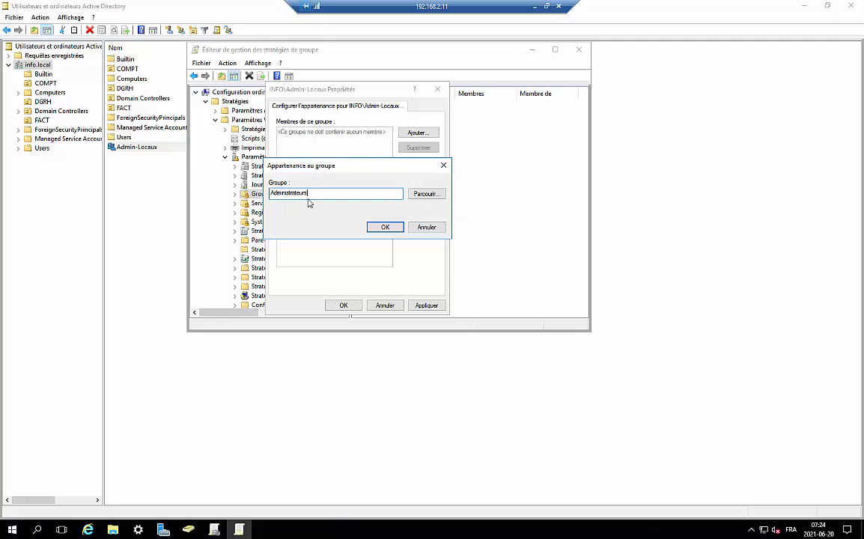
pyautogui.click(386, 228)
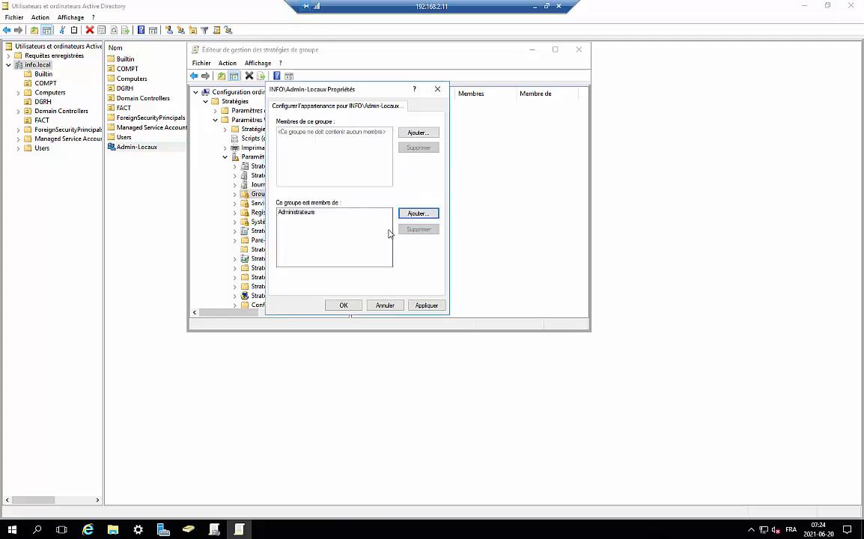
pyautogui.click(425, 306)
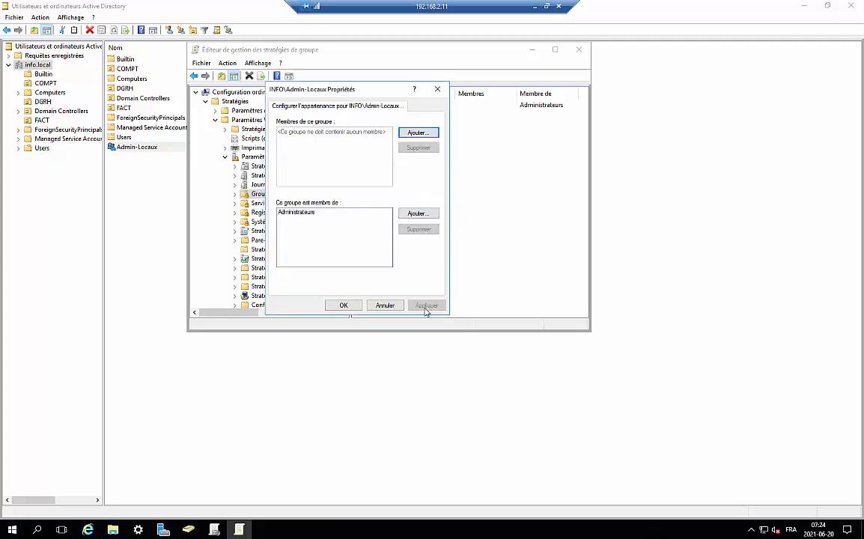
pyautogui.click(347, 306)
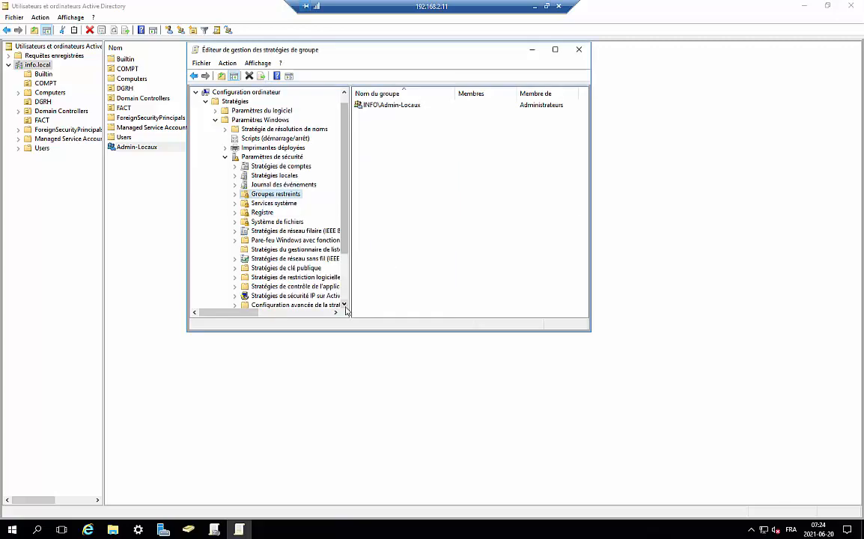
pyautogui.click(385, 106)
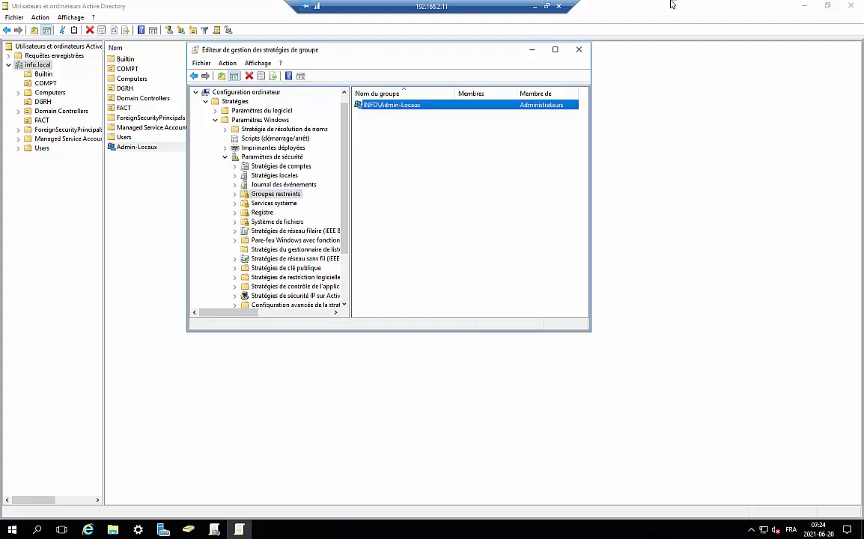
# Step: Switch from the 192.168.2.11 server session to the 192.168.2.215 client session
pyautogui.click(535, 6)
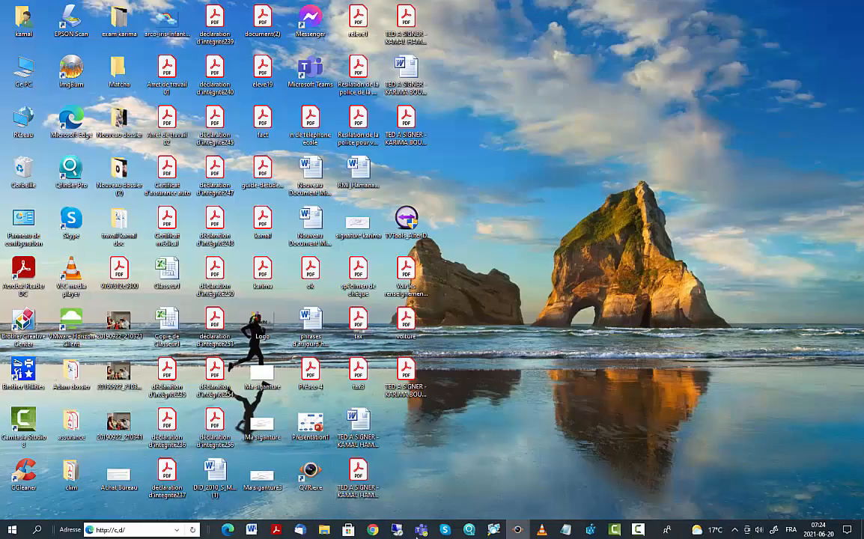
pyautogui.moveTo(397, 531)
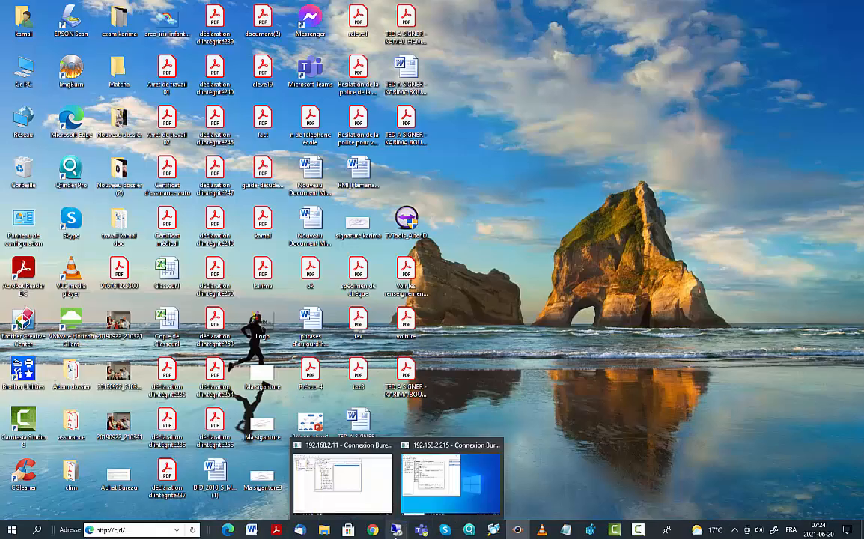
pyautogui.click(351, 505)
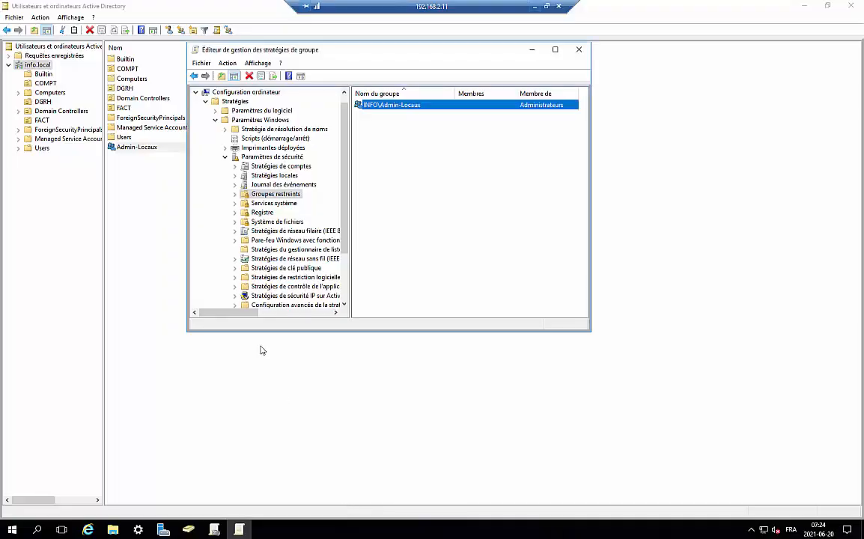
pyautogui.click(534, 9)
pyautogui.moveTo(396, 530)
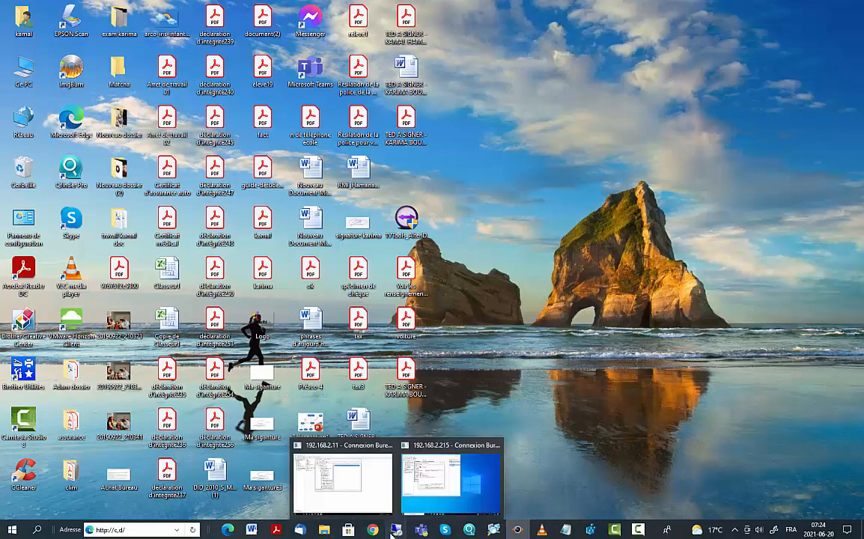
pyautogui.click(453, 506)
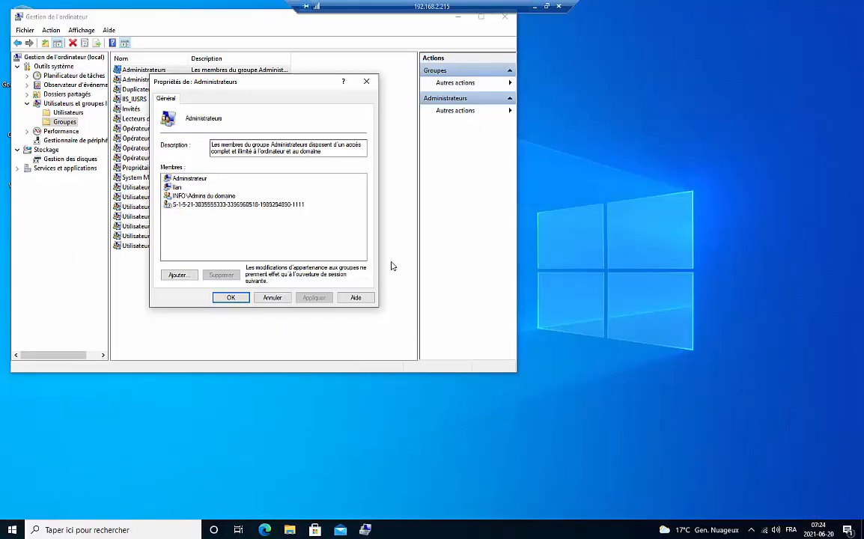
# Step: Review the Administrateurs group's members, cancel its properties, and leave the group unrenamed
pyautogui.click(179, 178)
pyautogui.click(272, 297)
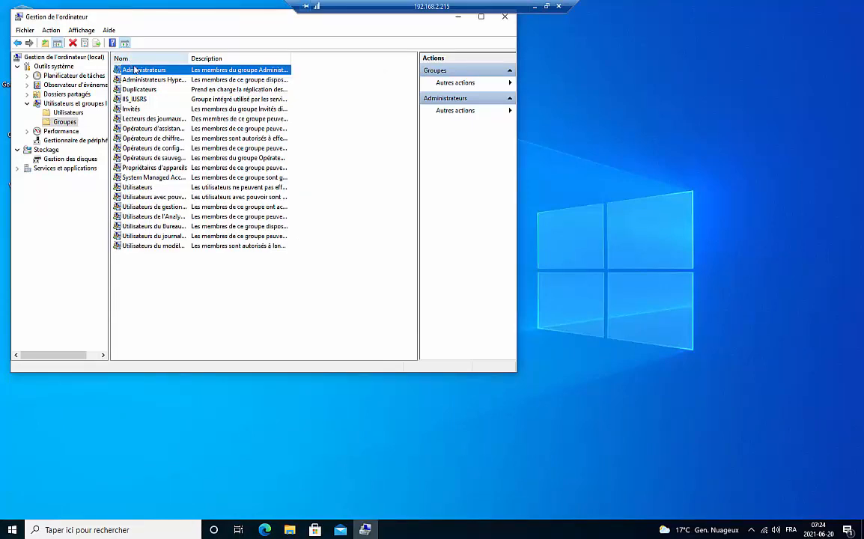
pyautogui.click(135, 71)
pyautogui.click(156, 90)
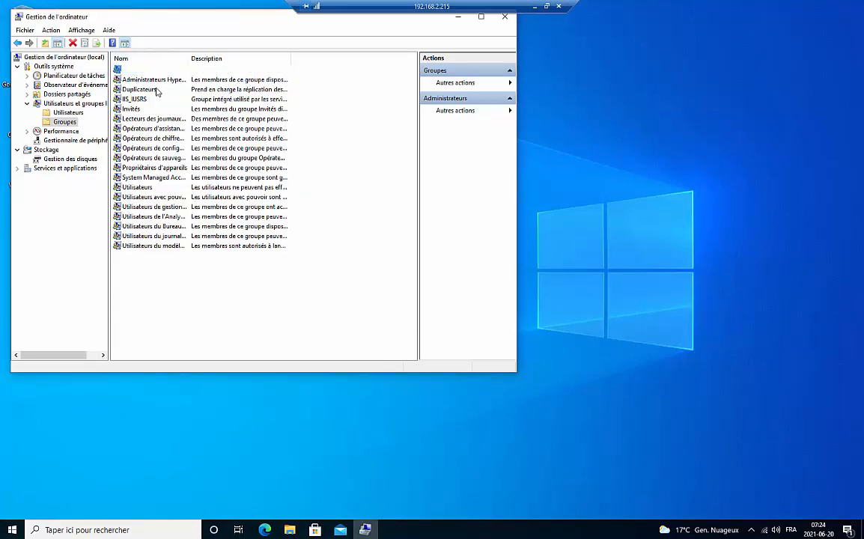
pyautogui.click(156, 72)
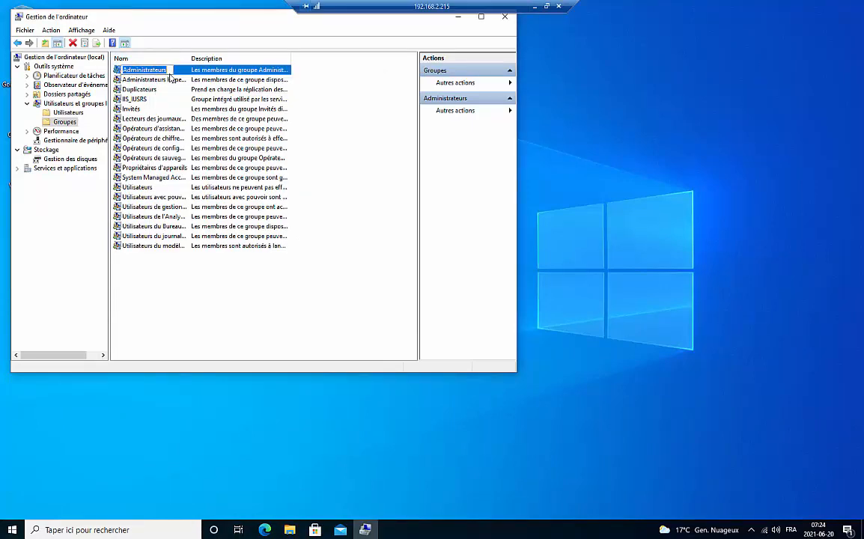
pyautogui.click(148, 78)
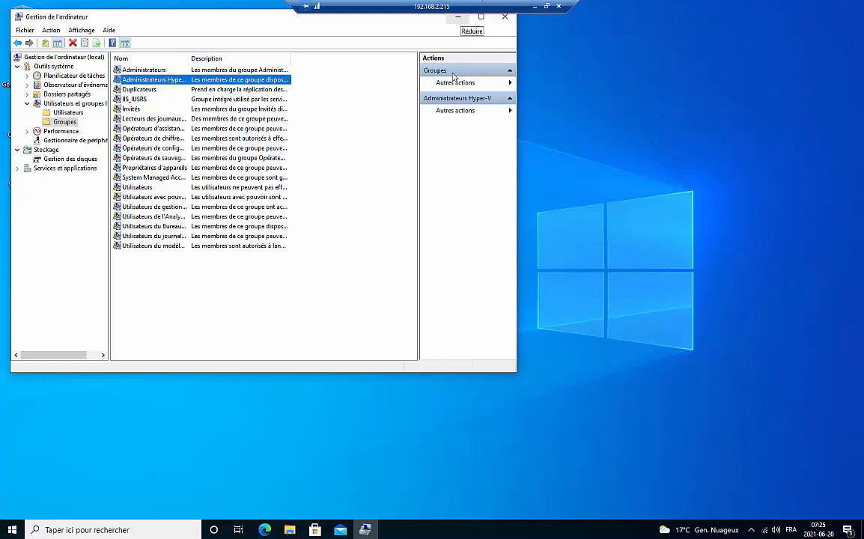
# Step: Minimise and restore Computer Management, then minimise the client remote session
pyautogui.click(365, 530)
pyautogui.click(364, 530)
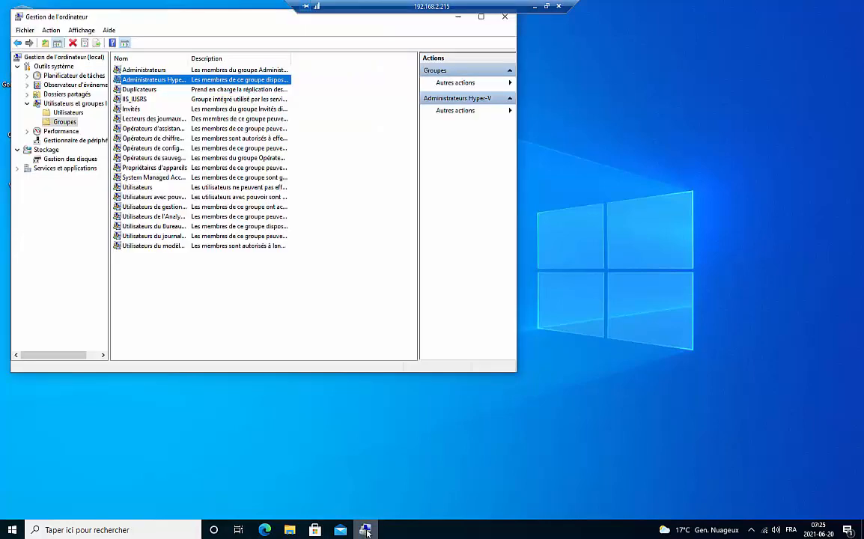
pyautogui.click(535, 7)
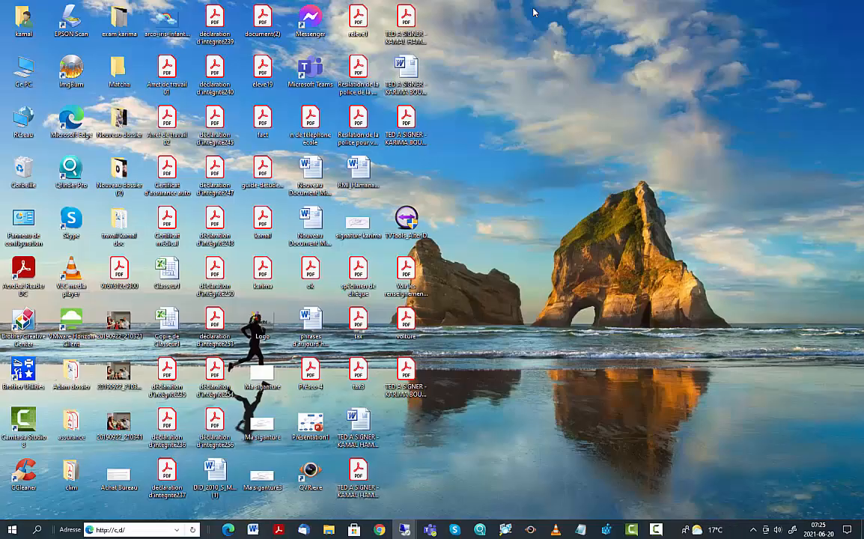
pyautogui.moveTo(404, 530)
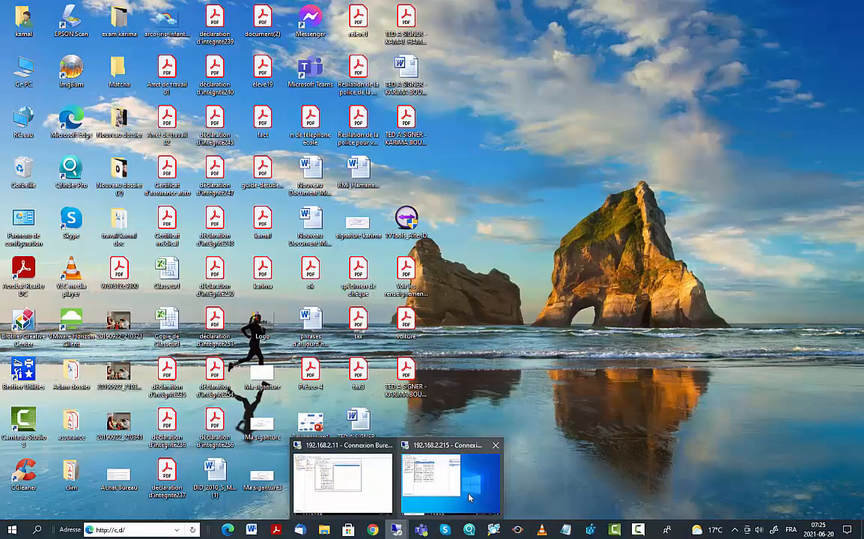
pyautogui.moveTo(472, 500)
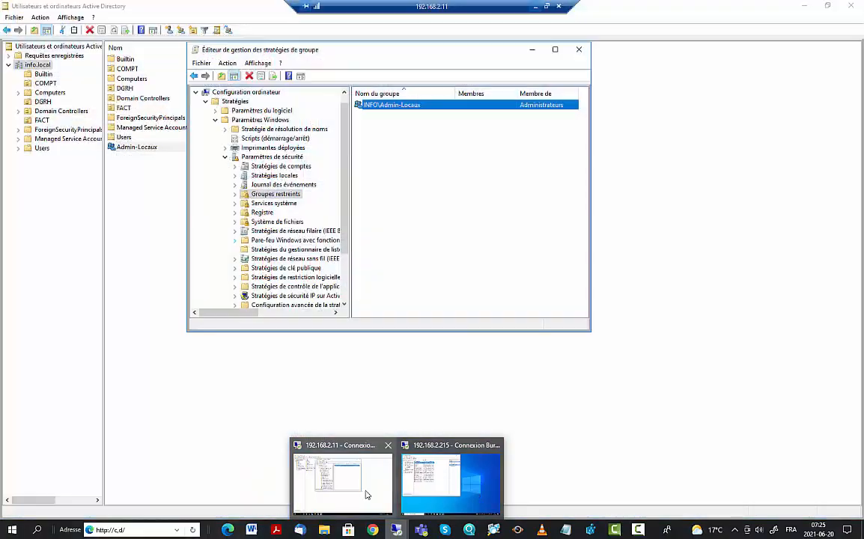
# Step: In the 192.168.2.11 session, inspect INFO\Admin-Locaux's membership and close it, keeping Administrateurs unchanged
pyautogui.click(375, 493)
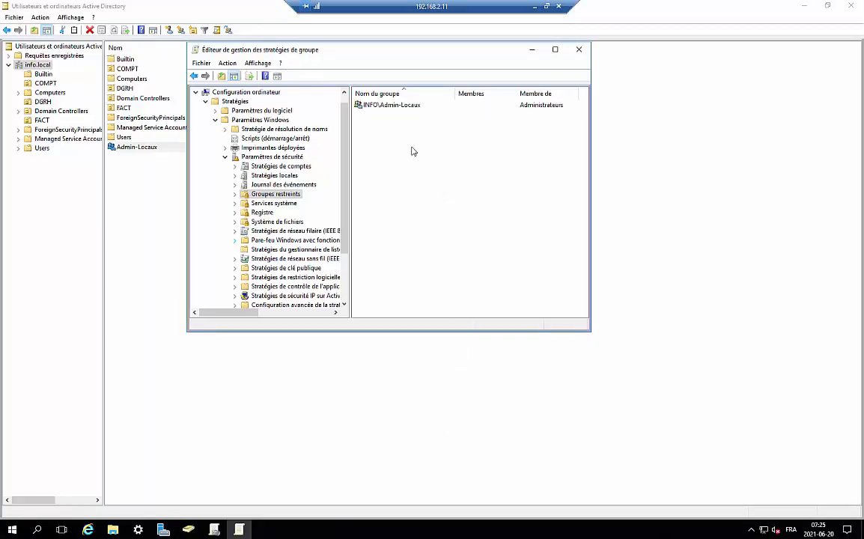
pyautogui.doubleClick(405, 106)
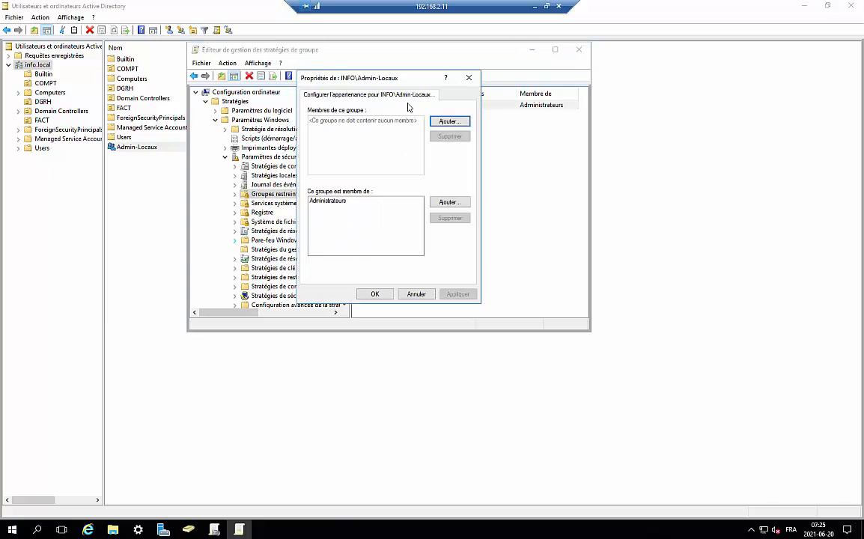
pyautogui.click(328, 202)
pyautogui.click(450, 203)
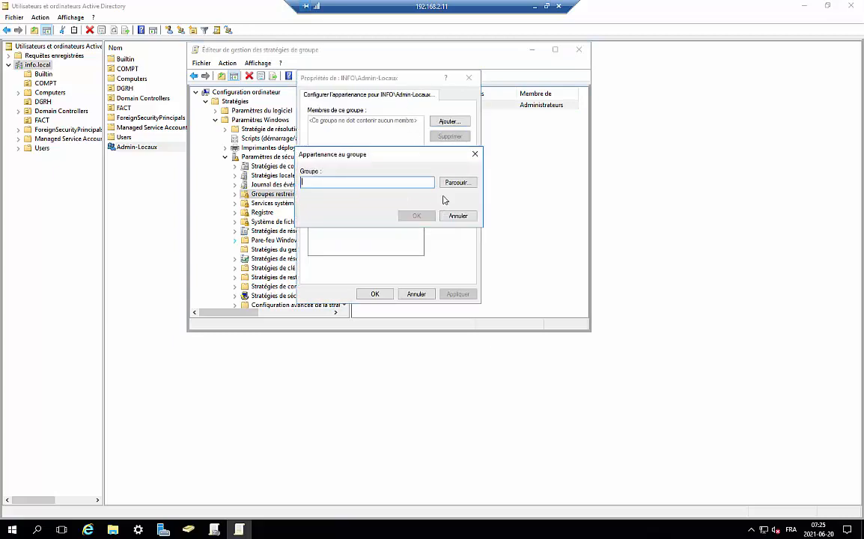
pyautogui.click(458, 183)
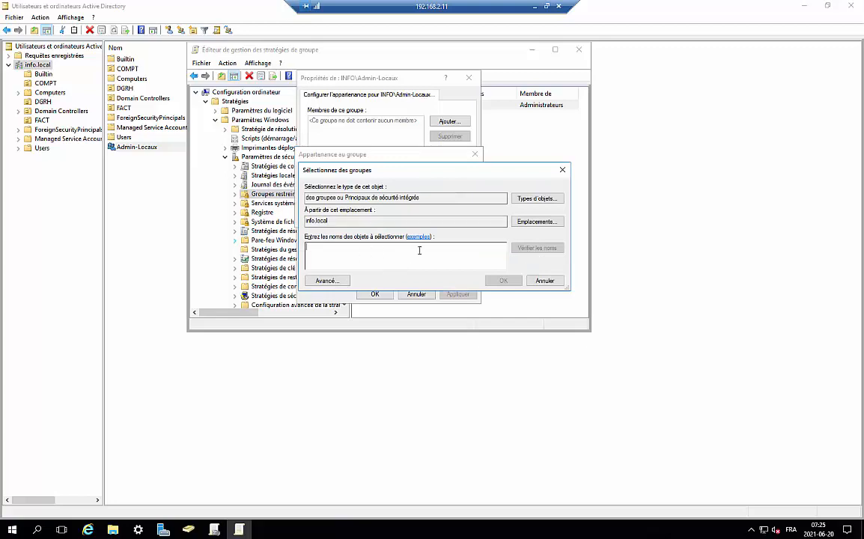
pyautogui.click(546, 281)
pyautogui.click(457, 215)
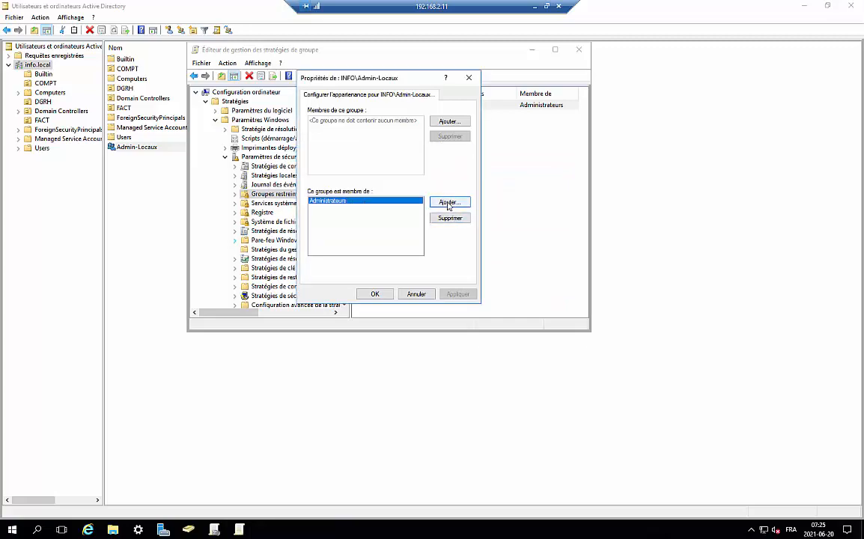
pyautogui.click(374, 294)
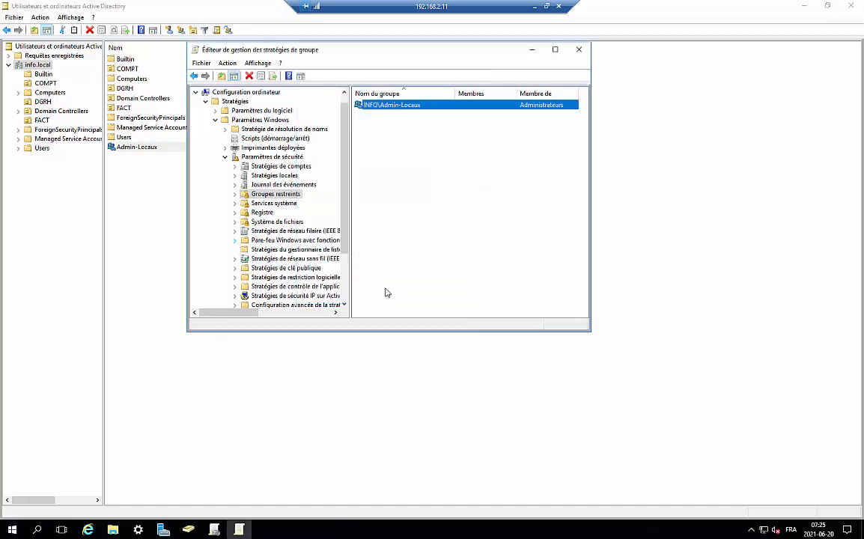
# Step: Close the Group Policy editor, Active Directory Users and Computers and Group Policy Management
pyautogui.click(580, 52)
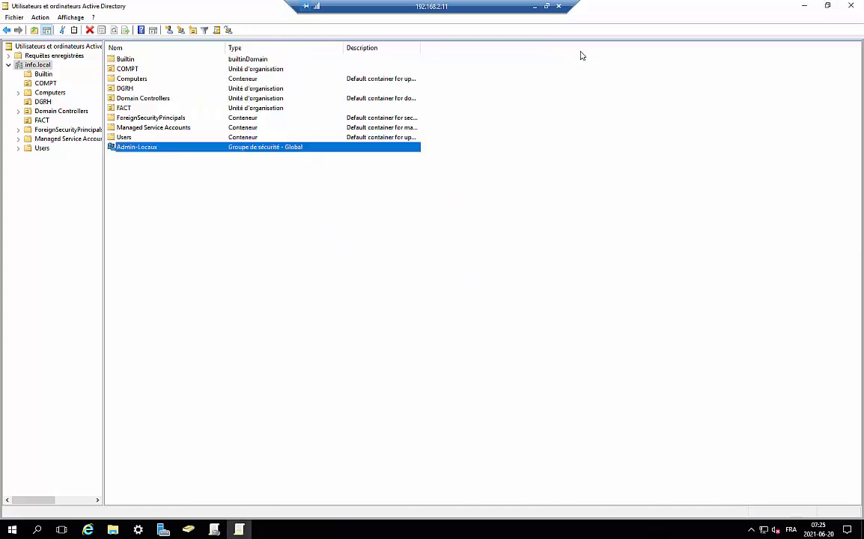
pyautogui.click(853, 7)
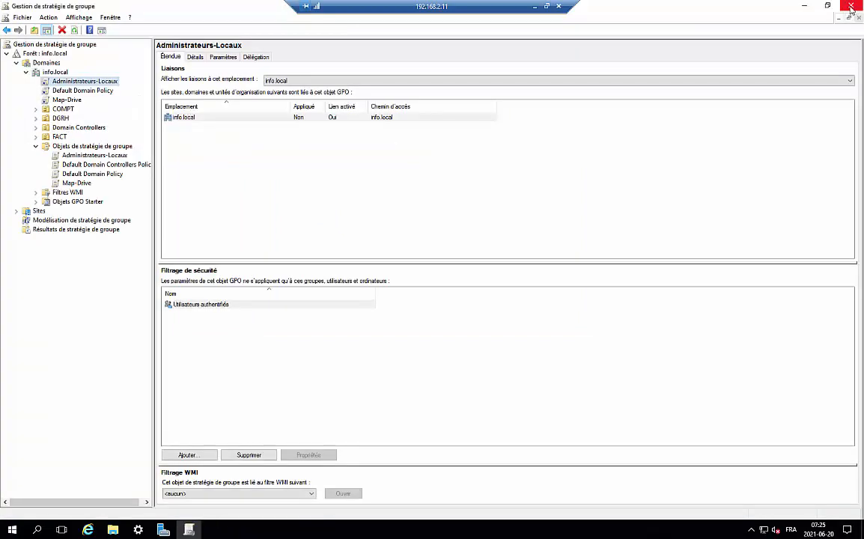
pyautogui.click(852, 8)
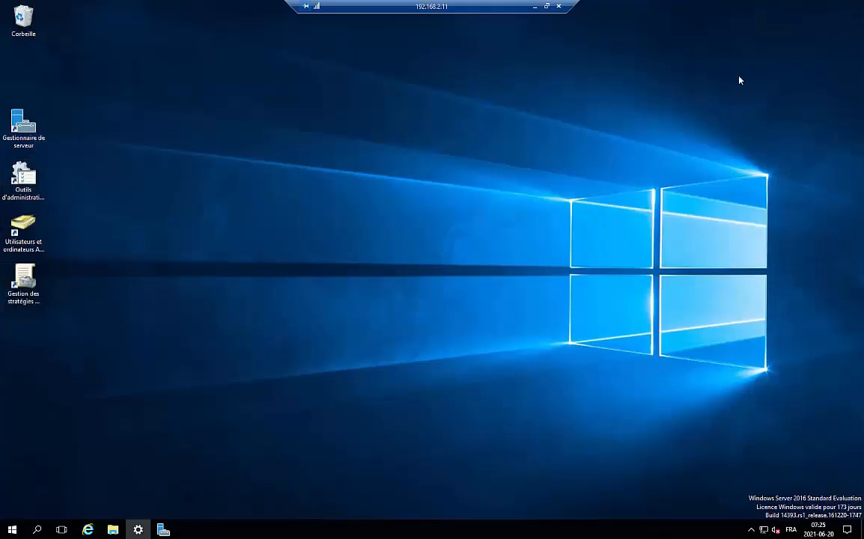
# Step: Run gpupdate /force from a cmd prompt, then minimise the server session
pyautogui.click(37, 530)
pyautogui.write('cmd')
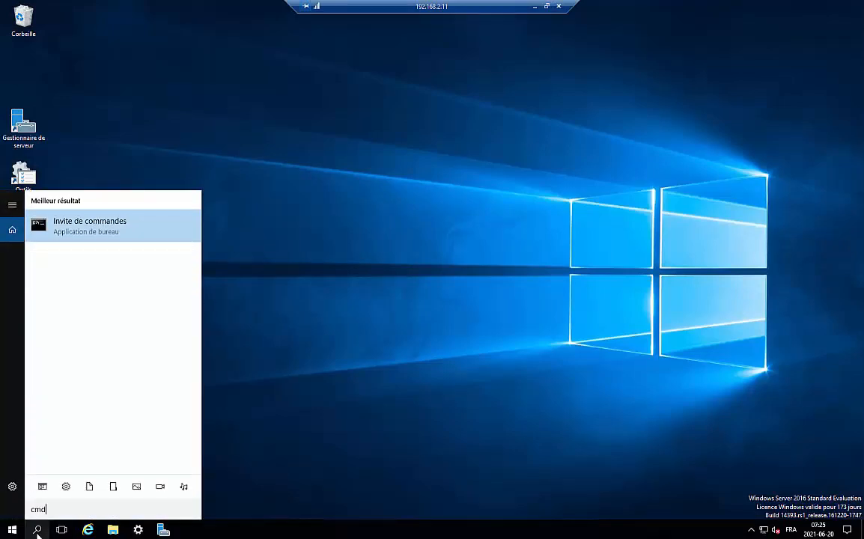
pyautogui.press('Return')
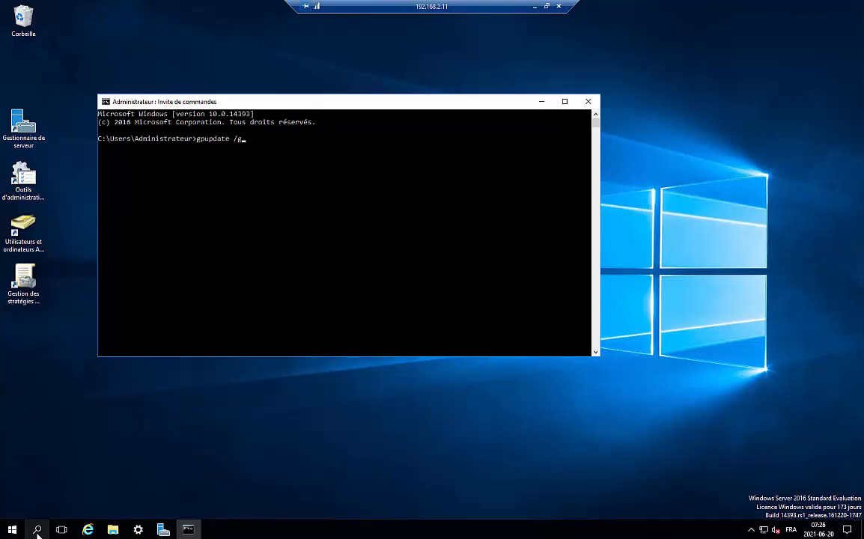
pyautogui.press('Return')
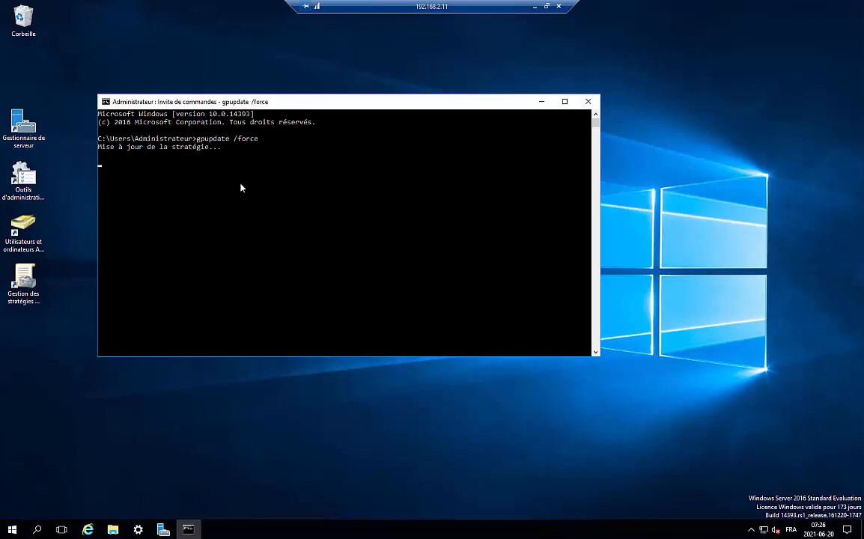
pyautogui.click(535, 7)
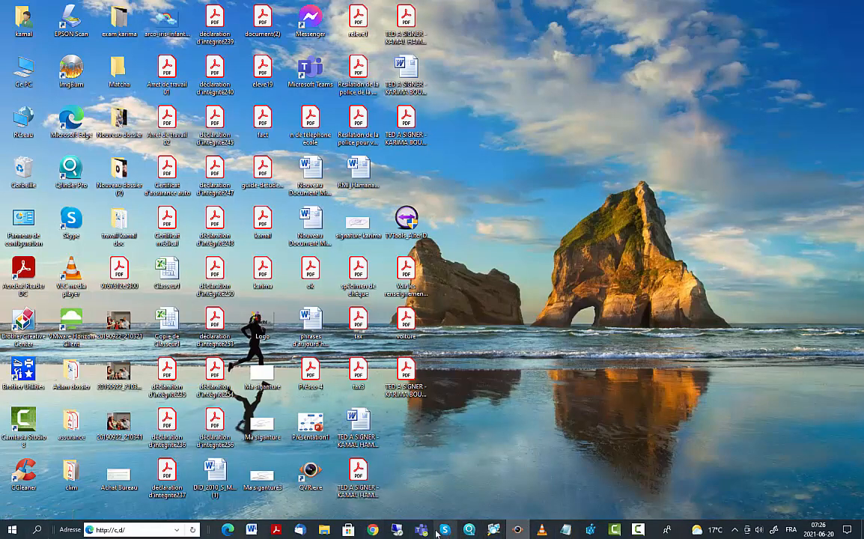
# Step: Return to the 192.168.2.215 client session and close Gestion de l'ordinateur there
pyautogui.moveTo(397, 530)
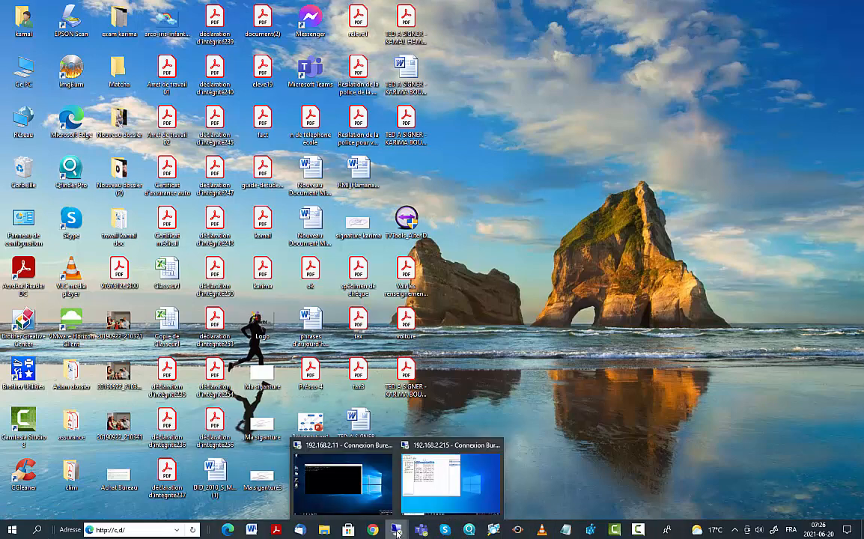
pyautogui.click(487, 489)
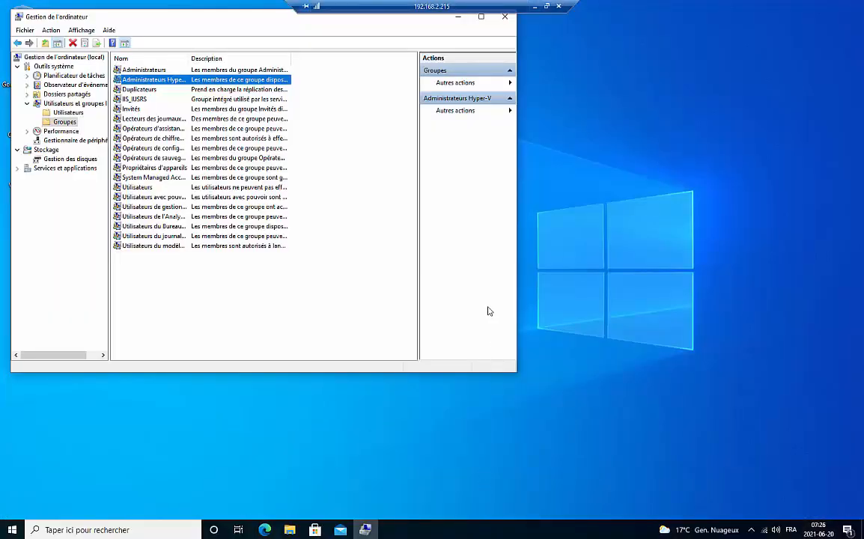
pyautogui.click(535, 7)
pyautogui.moveTo(522, 534)
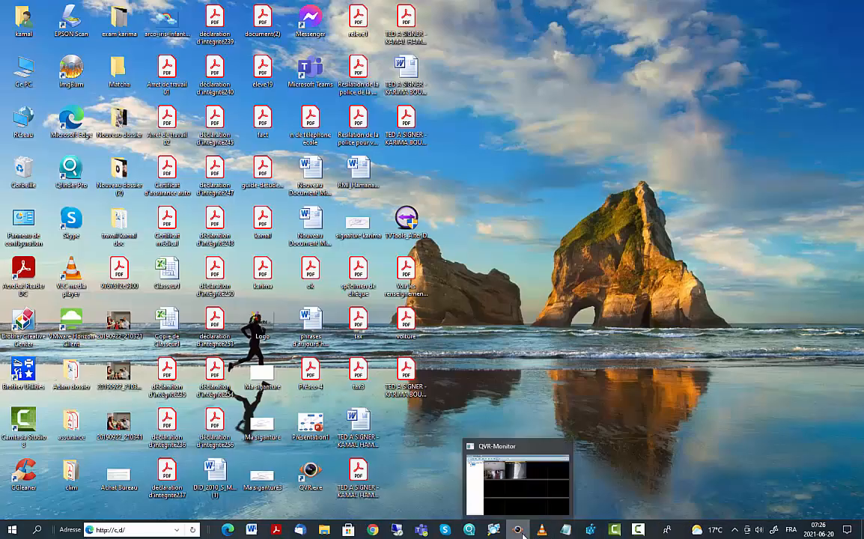
pyautogui.moveTo(550, 531)
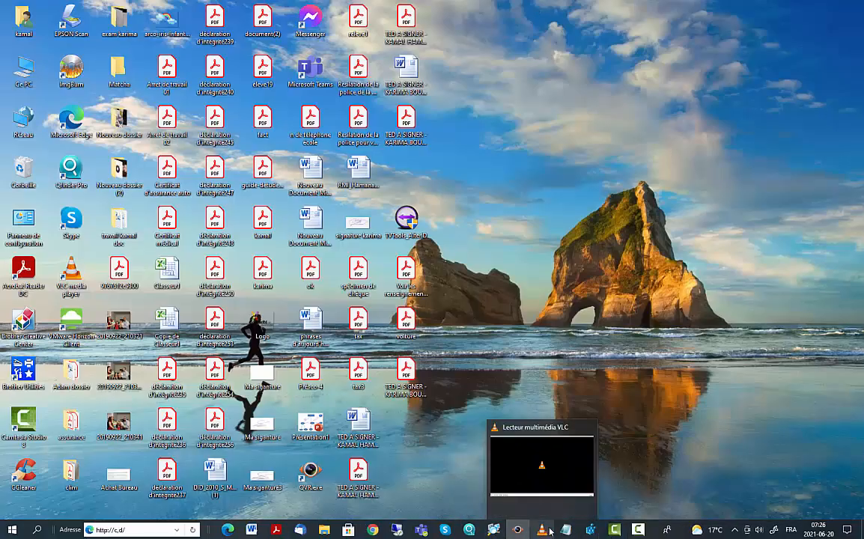
pyautogui.moveTo(468, 531)
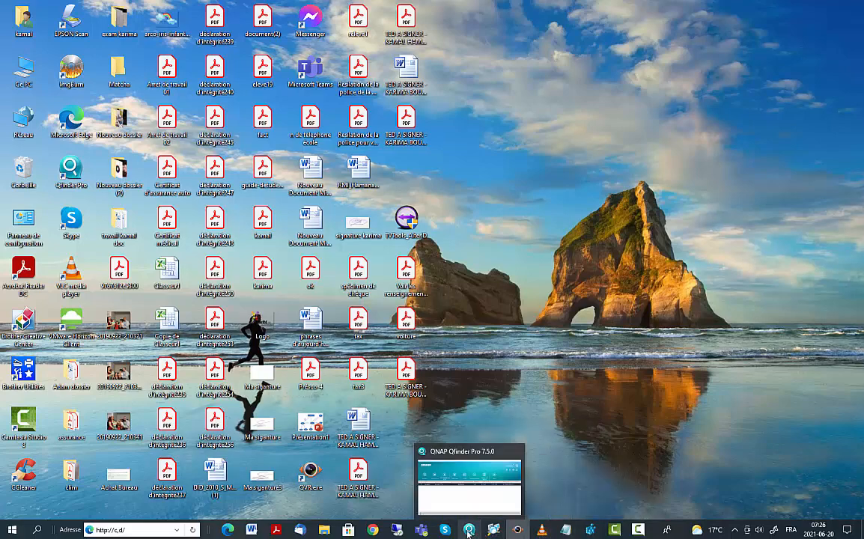
pyautogui.moveTo(442, 532)
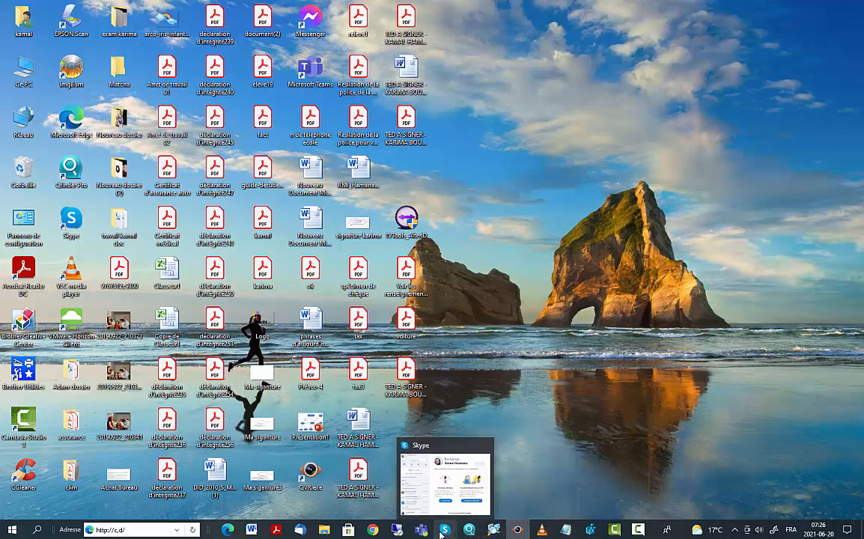
pyautogui.moveTo(407, 534)
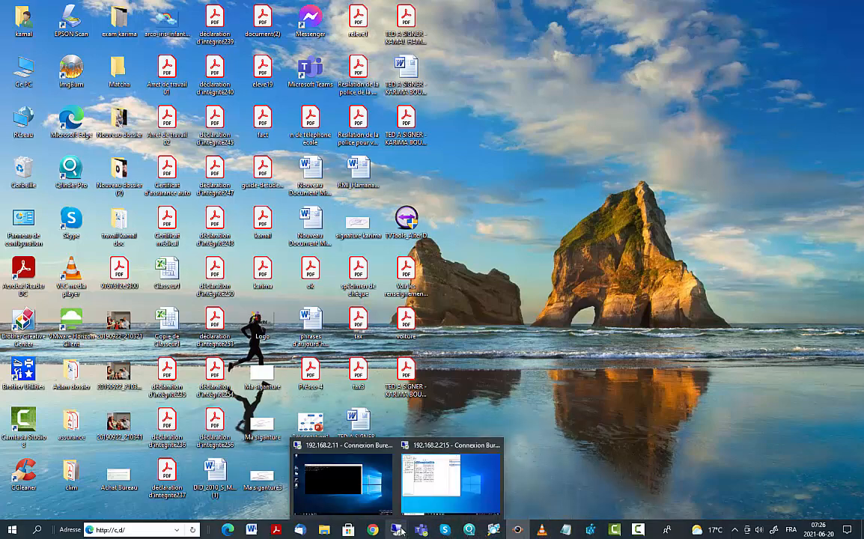
pyautogui.click(482, 483)
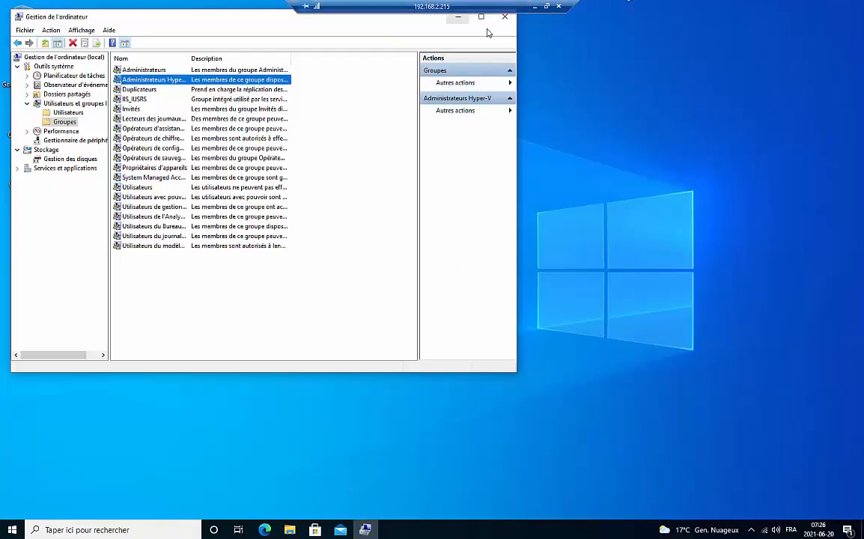
pyautogui.click(507, 17)
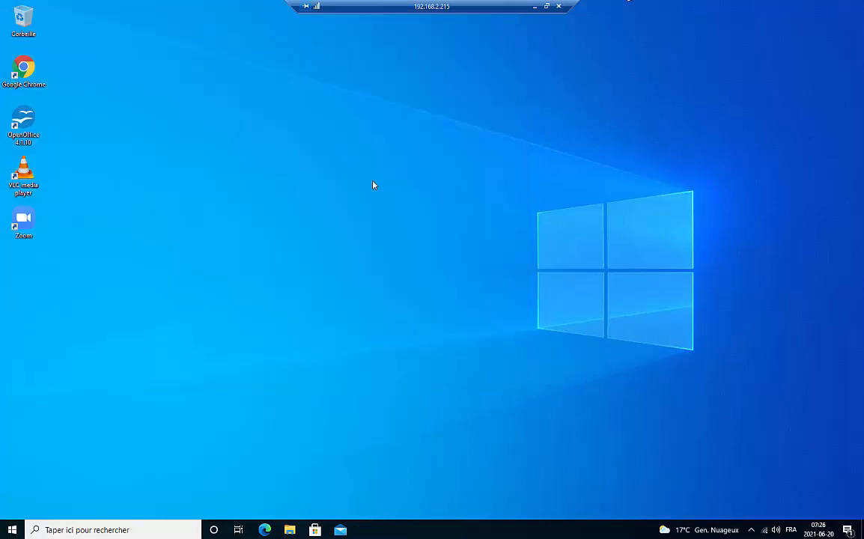
pyautogui.rightClick(765, 529)
pyautogui.click(753, 520)
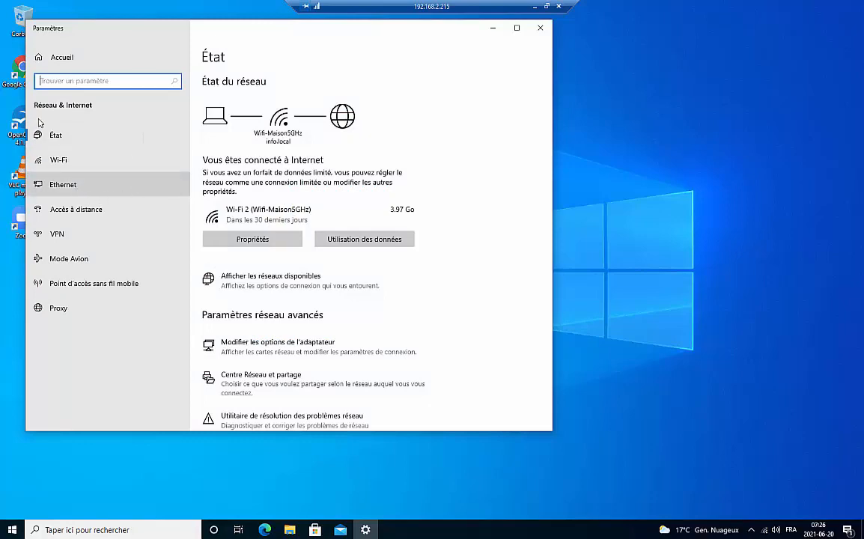
pyautogui.click(61, 188)
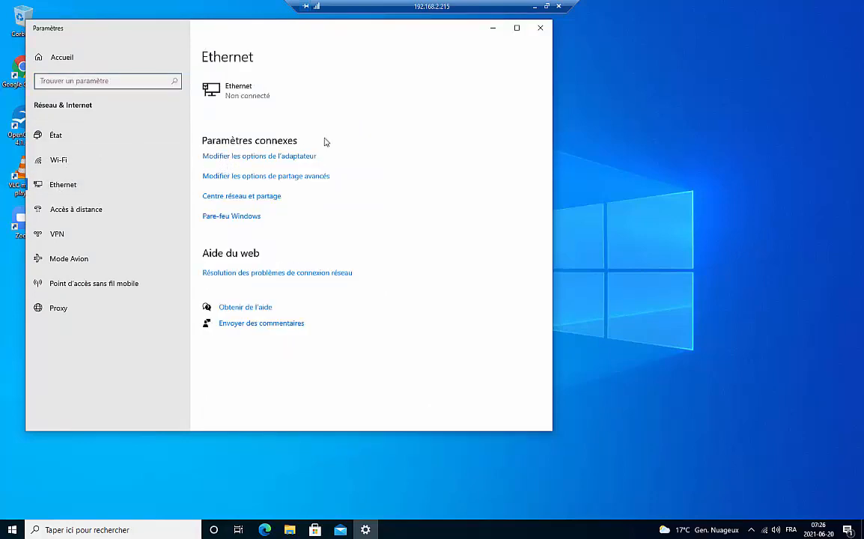
pyautogui.click(300, 155)
pyautogui.click(329, 168)
pyautogui.rightClick(326, 173)
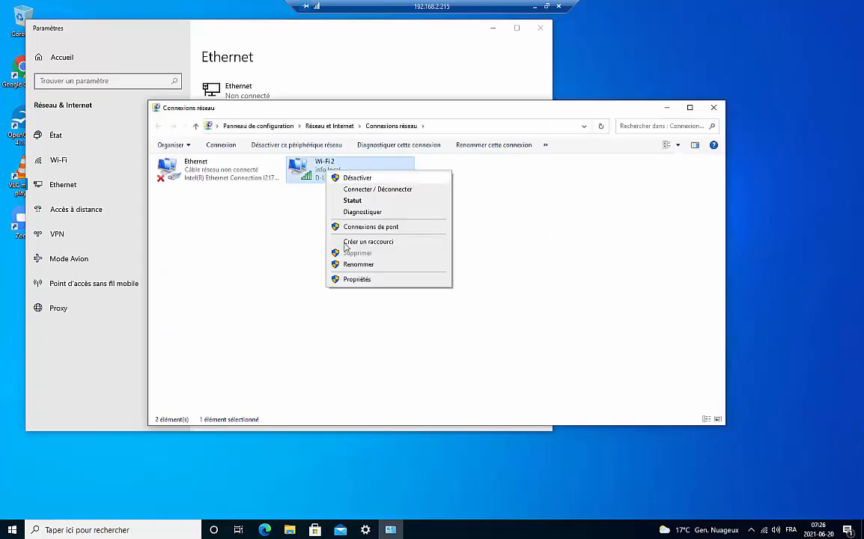
pyautogui.click(357, 279)
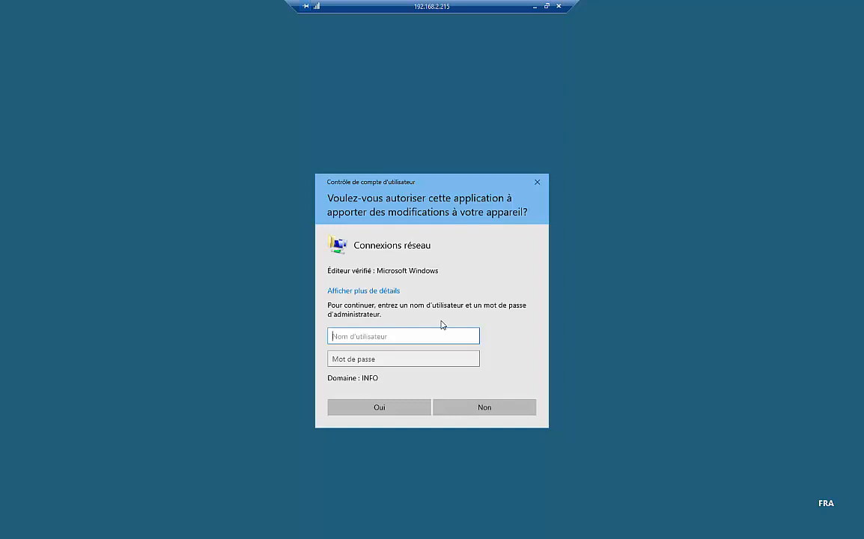
pyautogui.click(486, 410)
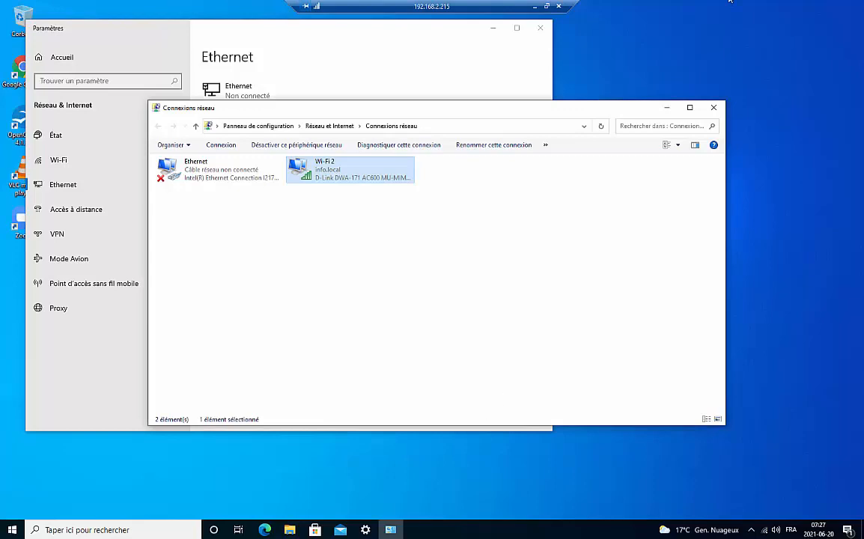
pyautogui.click(714, 108)
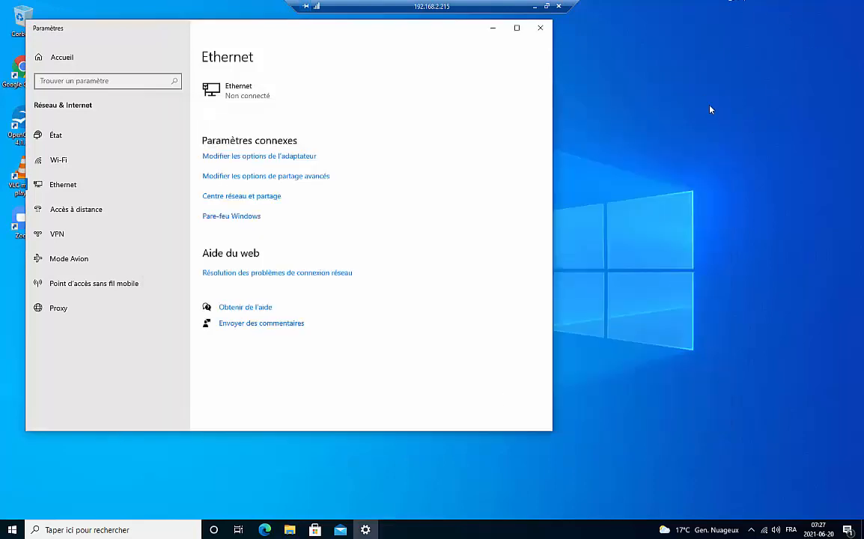
pyautogui.click(540, 29)
# Step: Check which user is signed in from the Start menu's account rail
pyautogui.click(12, 530)
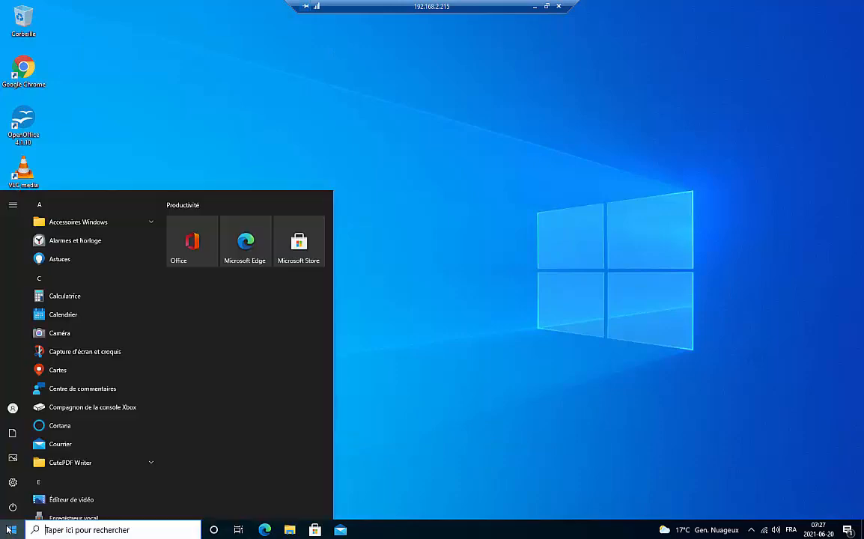
pyautogui.click(12, 409)
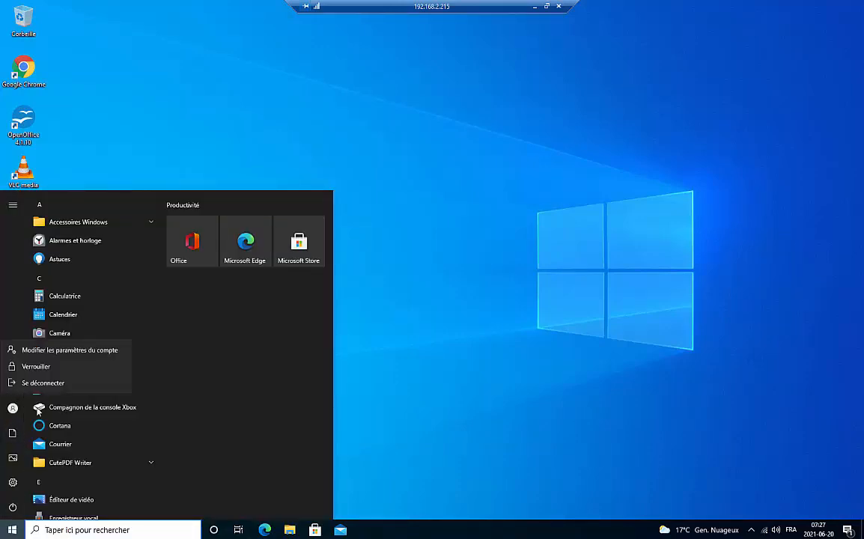
pyautogui.click(13, 409)
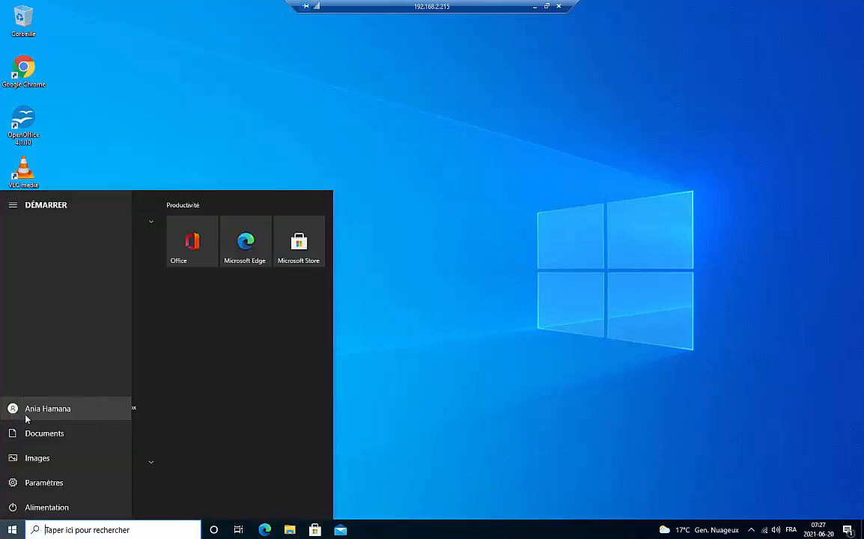
pyautogui.click(632, 140)
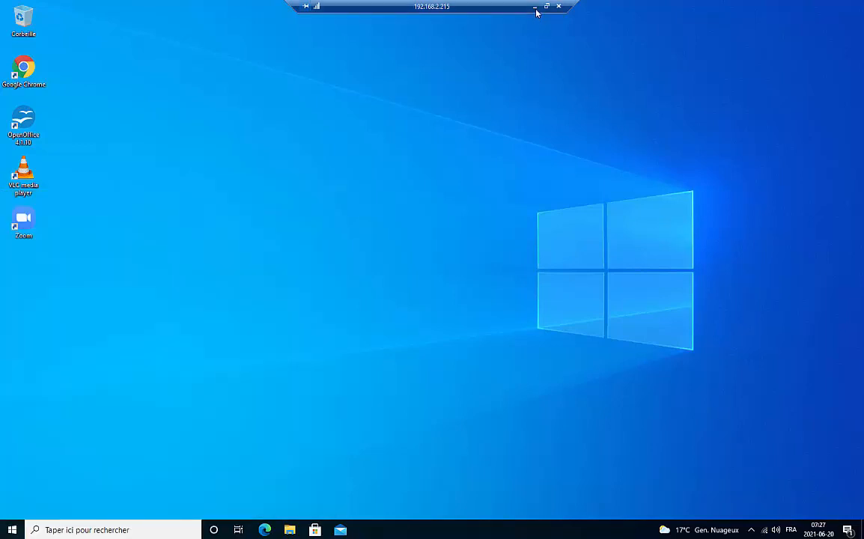
# Step: Search 'pc' and choose Gérer on Ce PC to launch Computer Management
pyautogui.click(58, 532)
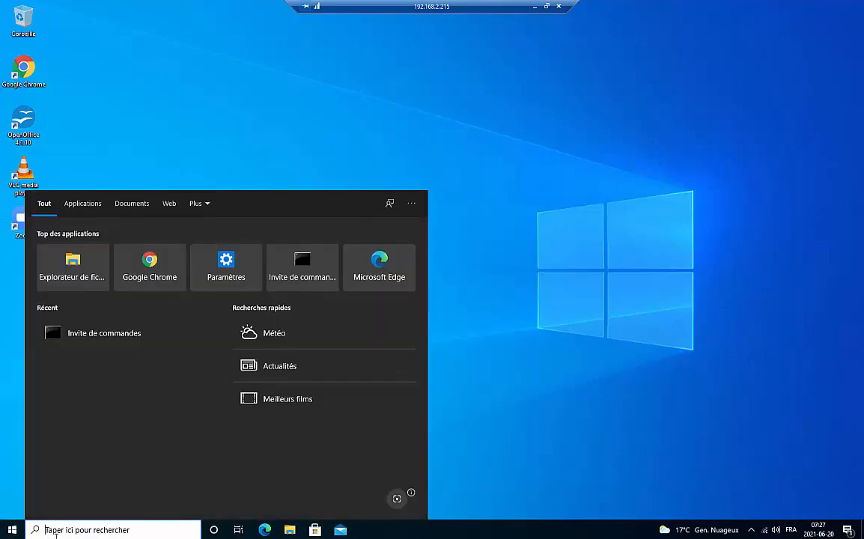
pyautogui.write('pc')
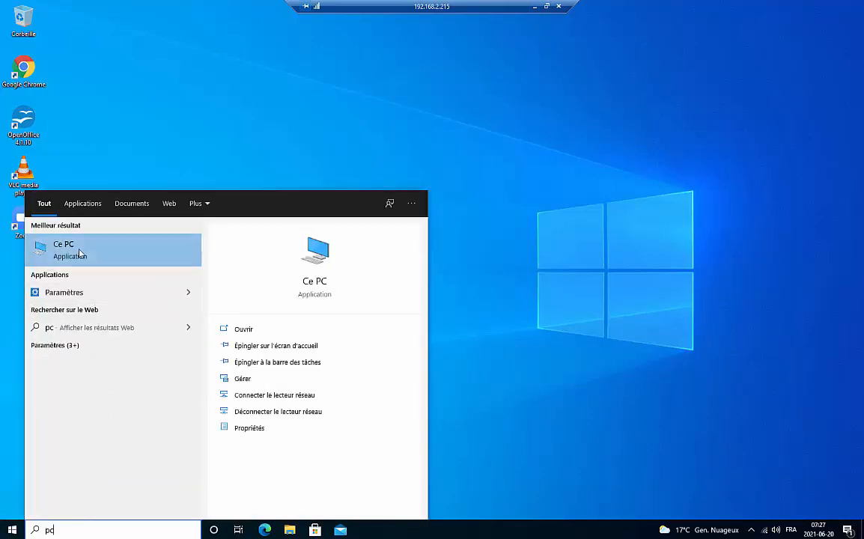
pyautogui.rightClick(86, 253)
pyautogui.click(109, 302)
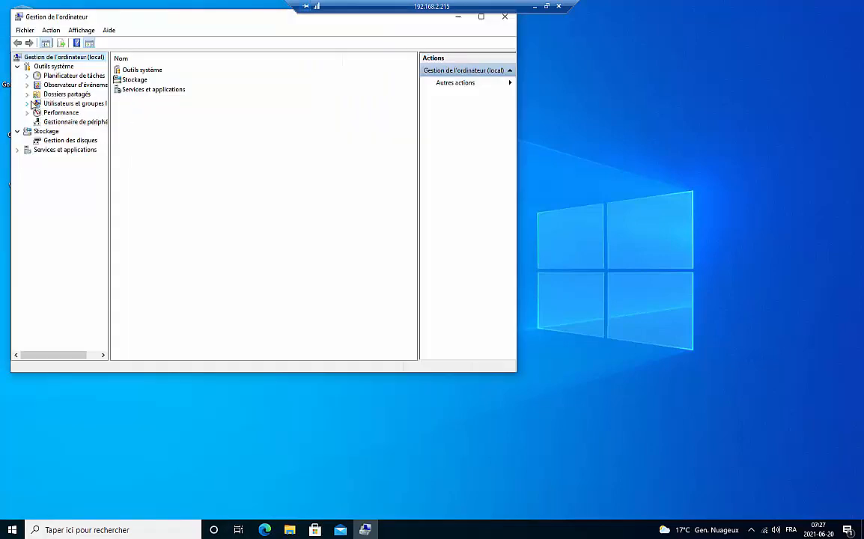
# Step: Check the Administrateurs members, including INFO\Admins du domaine, then minimize the client session
pyautogui.click(27, 104)
pyautogui.click(62, 121)
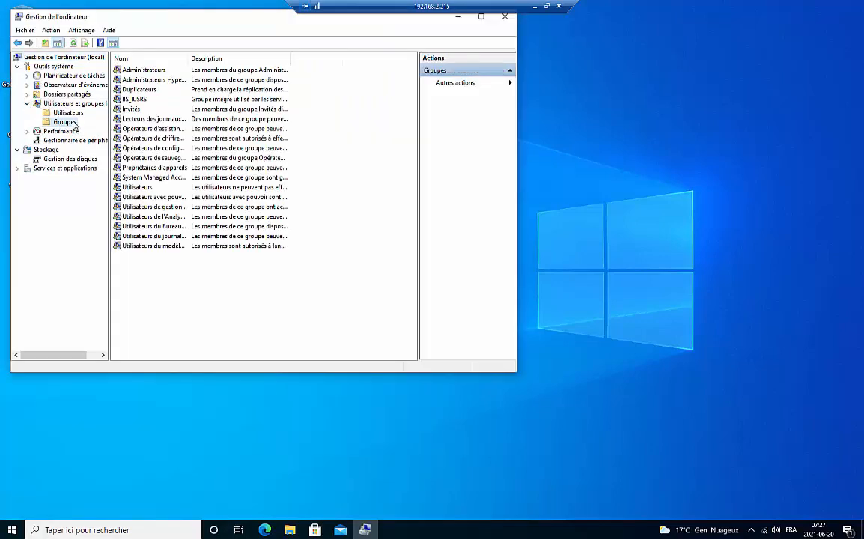
pyautogui.doubleClick(139, 69)
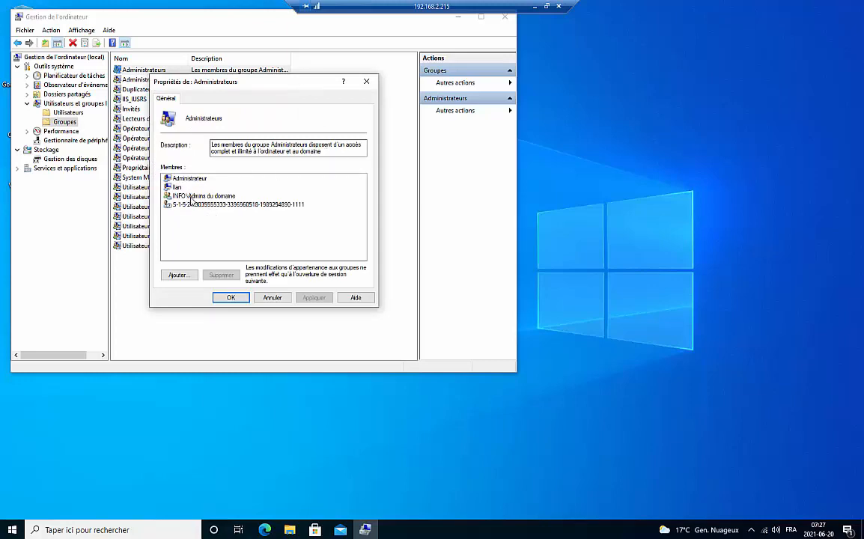
pyautogui.click(204, 196)
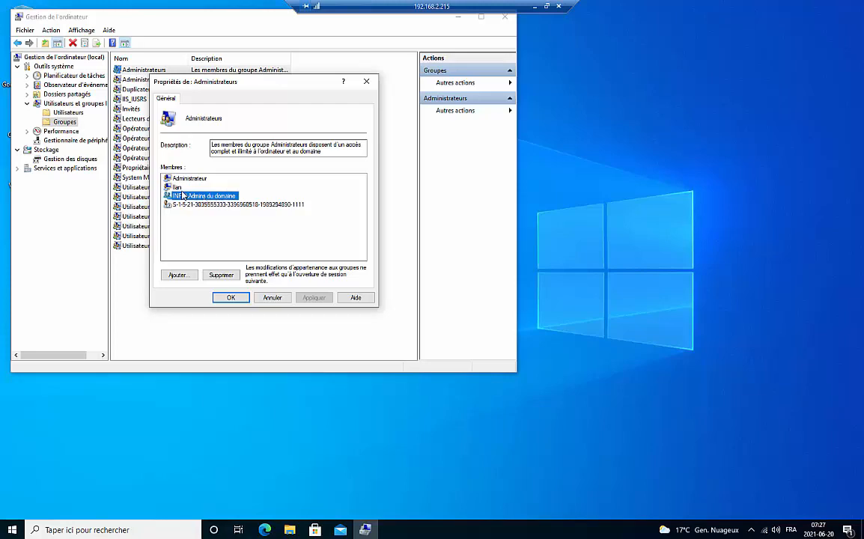
pyautogui.click(181, 189)
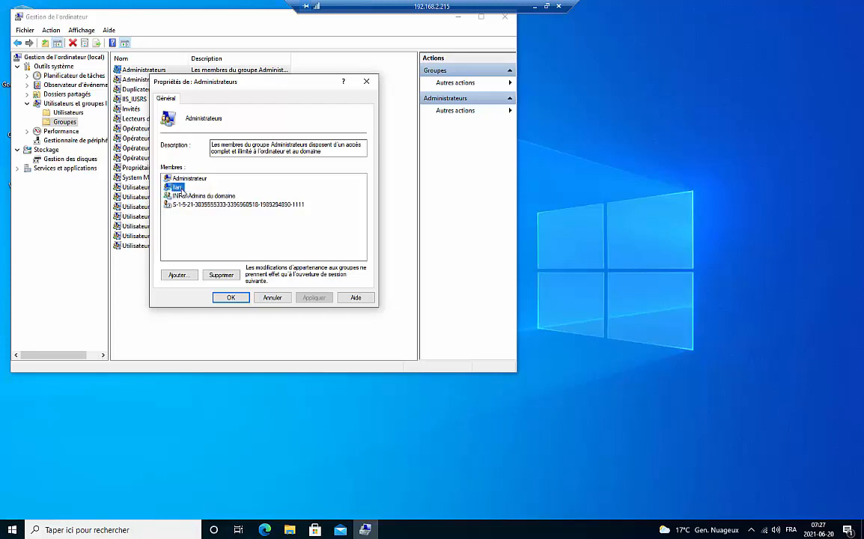
pyautogui.click(190, 198)
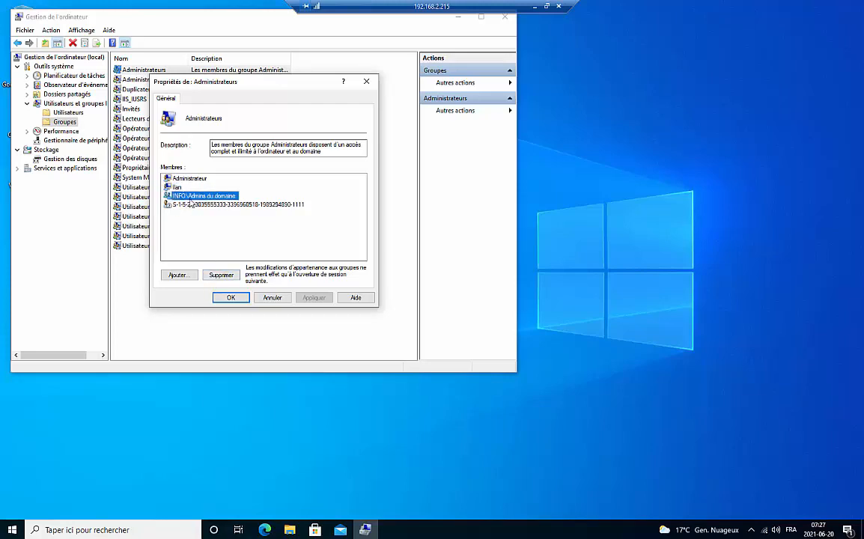
pyautogui.click(531, 7)
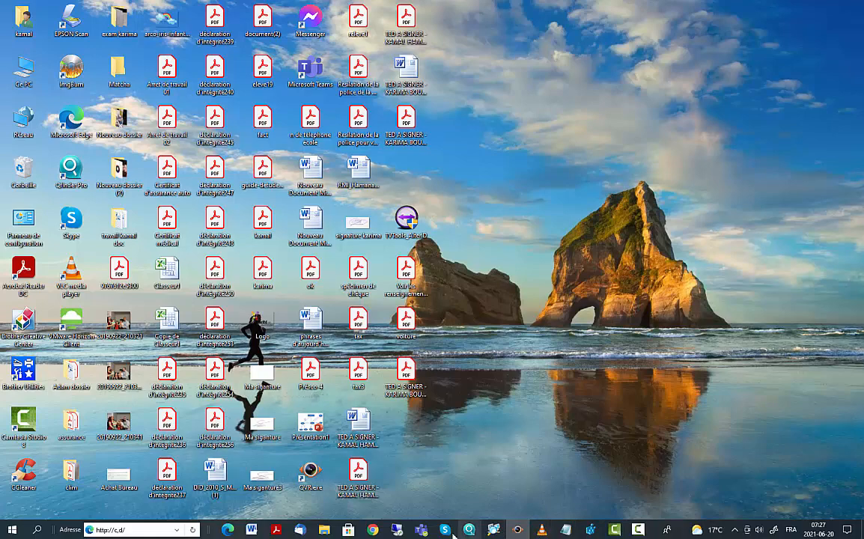
# Step: Switch over to the 192.168.2.11 server session
pyautogui.moveTo(394, 530)
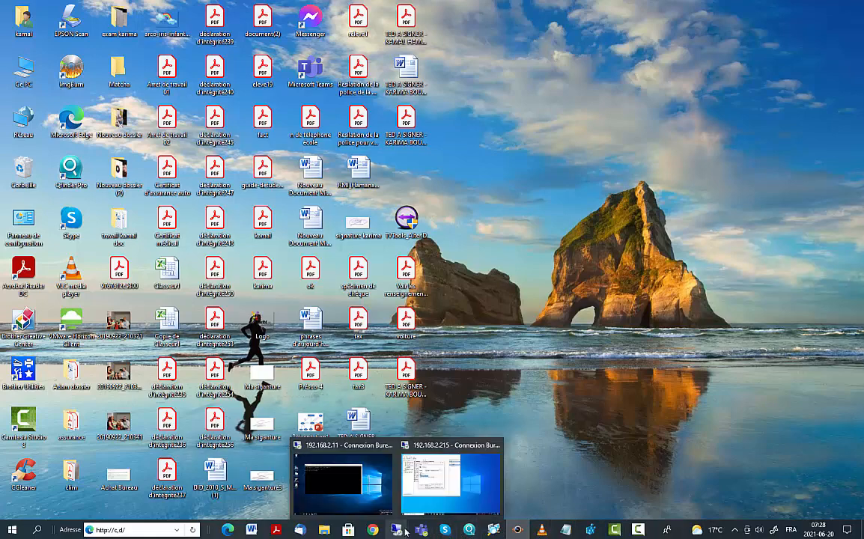
pyautogui.click(450, 507)
pyautogui.click(343, 486)
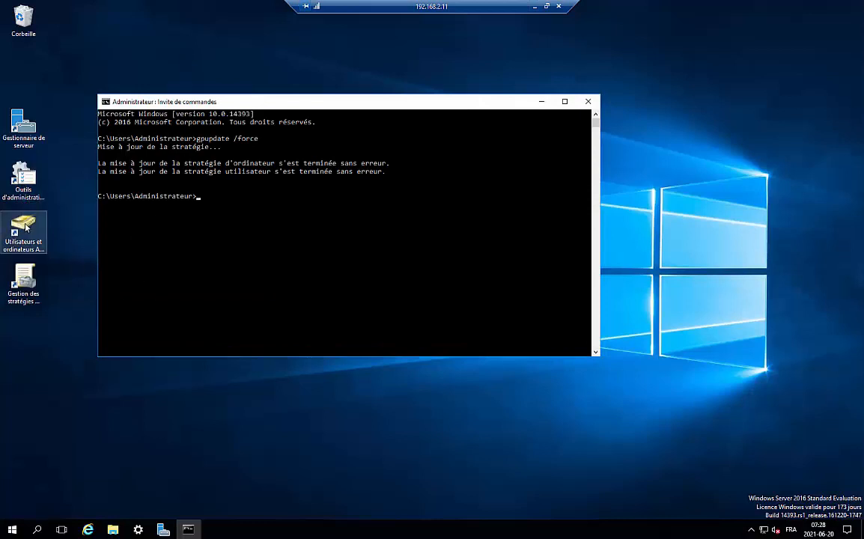
# Step: In Active Directory Users and Computers, select Admin-Locaux and browse info.local and its COMPT unit
pyautogui.doubleClick(24, 225)
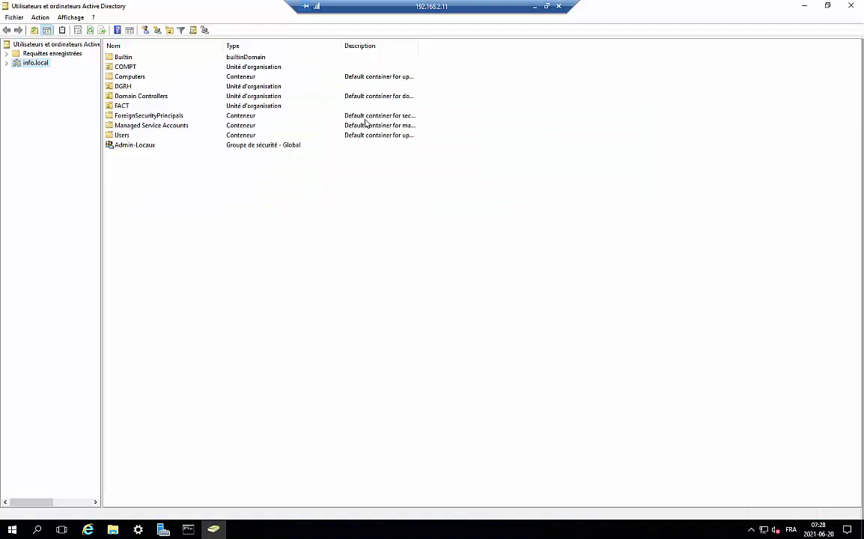
pyautogui.click(118, 147)
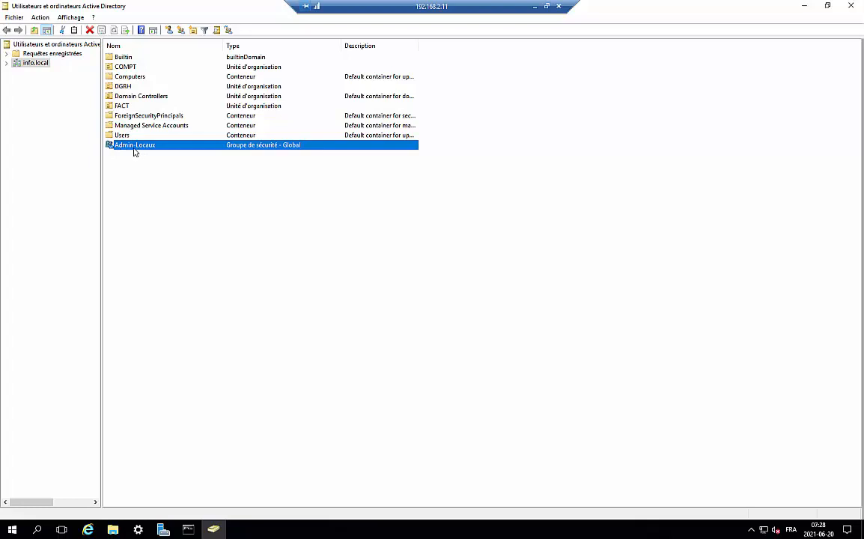
pyautogui.click(6, 63)
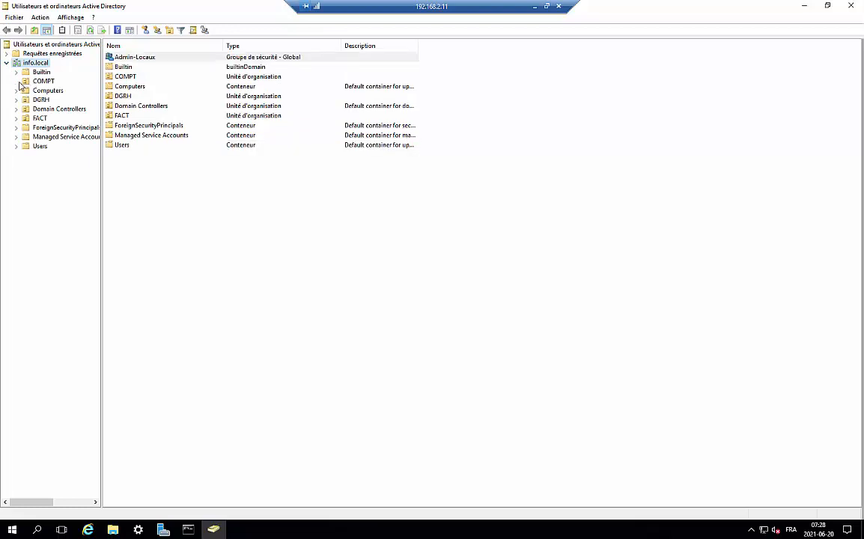
pyautogui.click(39, 80)
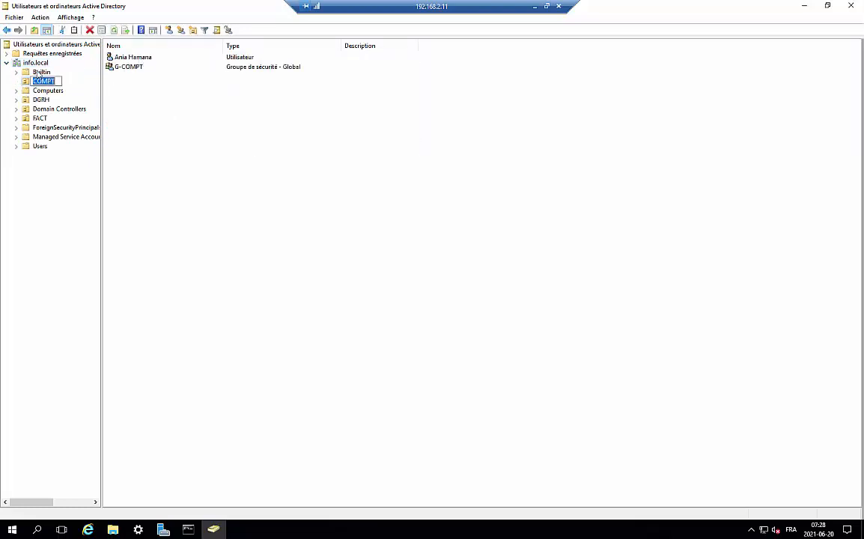
pyautogui.click(41, 64)
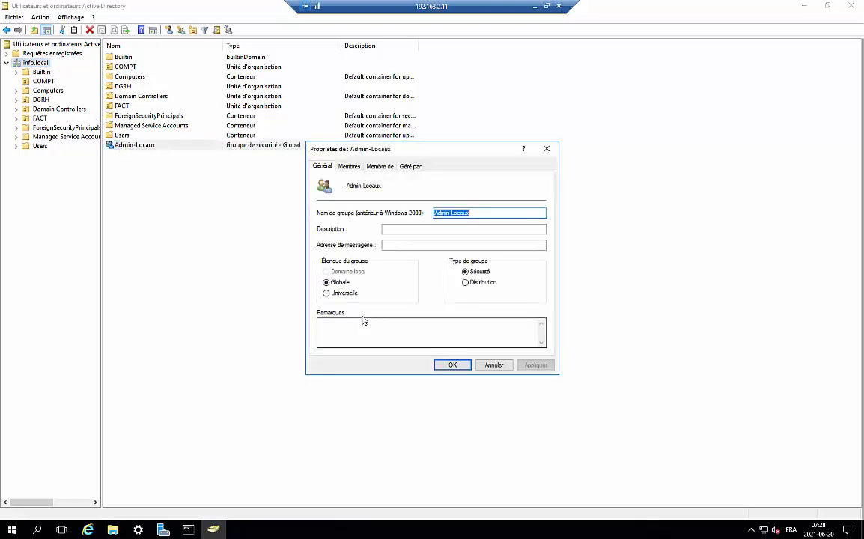
# Step: Add the COMPT user, typed by partial name and verified, as an Admin-Locaux member and apply
pyautogui.click(355, 168)
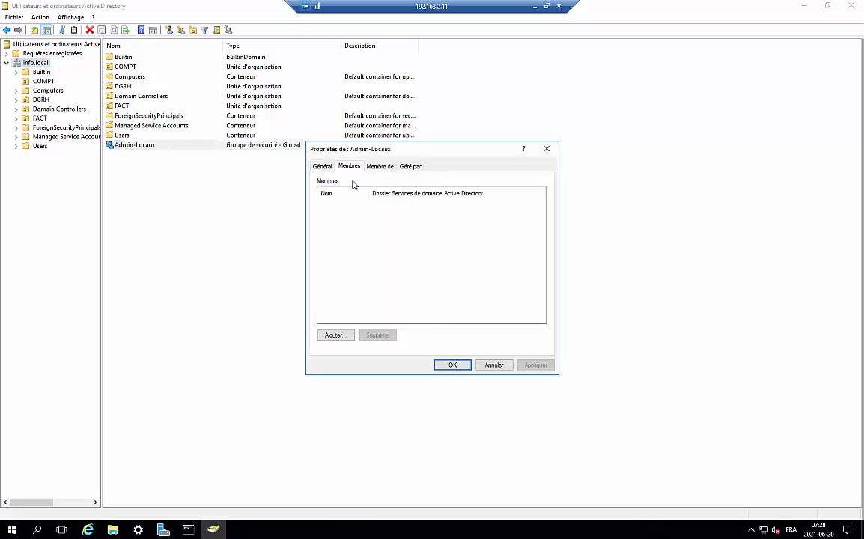
pyautogui.click(337, 335)
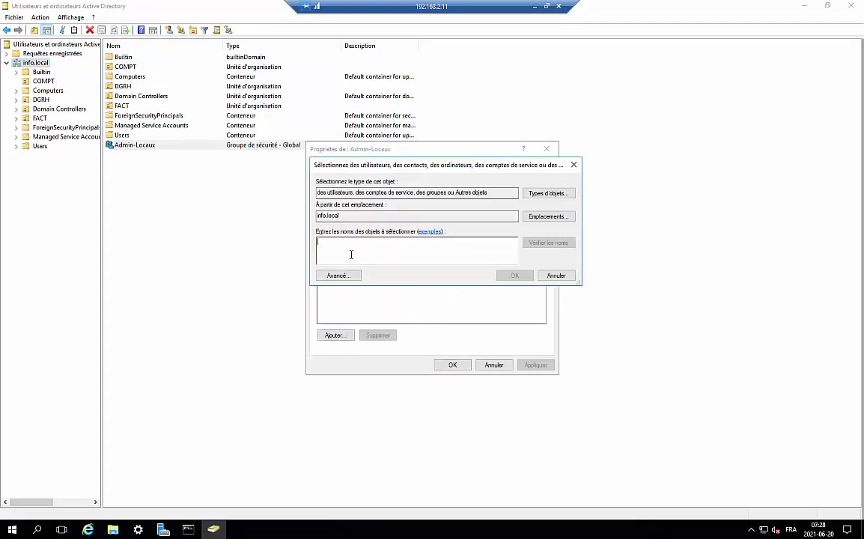
pyautogui.write('arila')
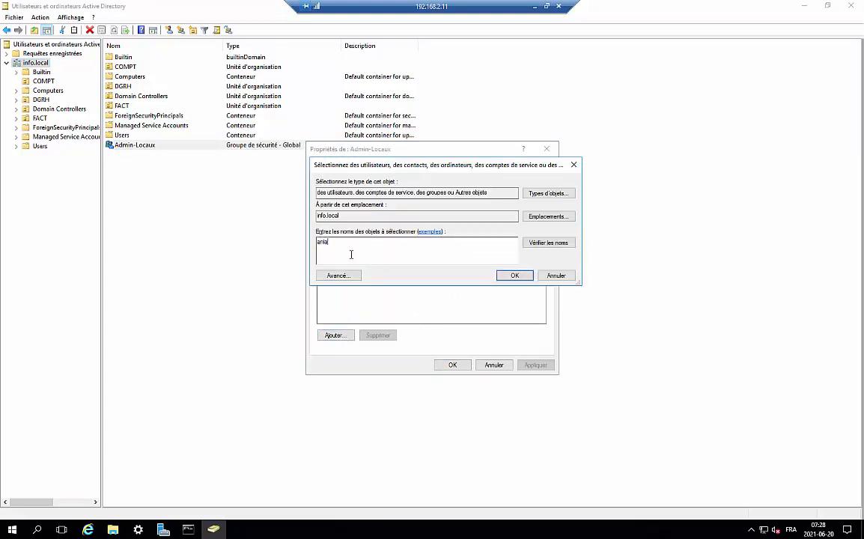
pyautogui.write('ia')
pyautogui.click(543, 242)
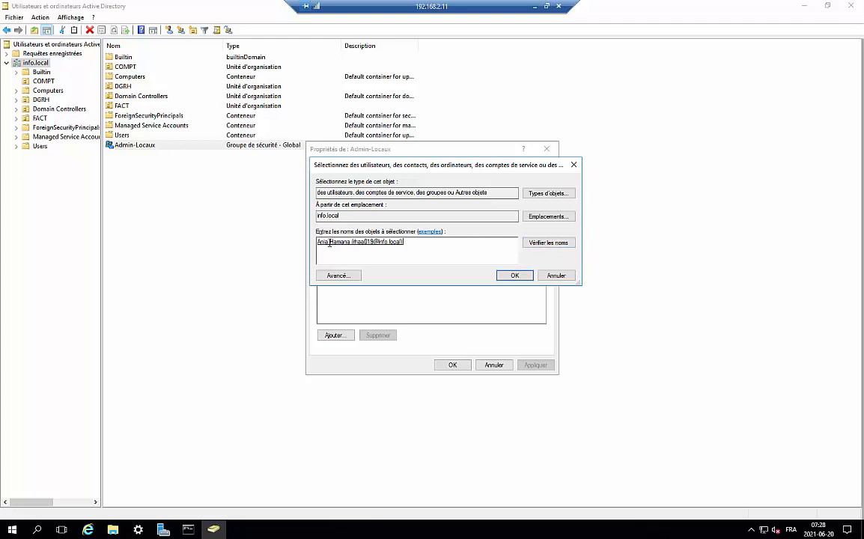
pyautogui.click(513, 276)
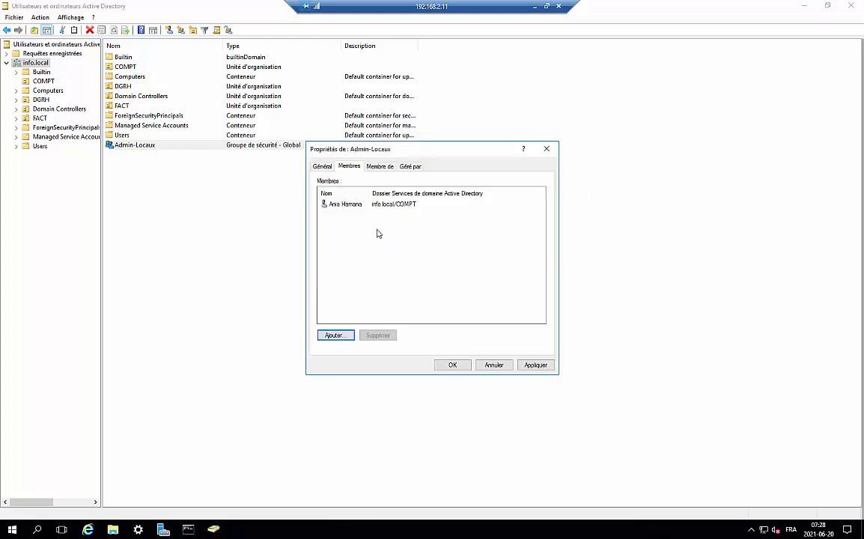
pyautogui.click(534, 365)
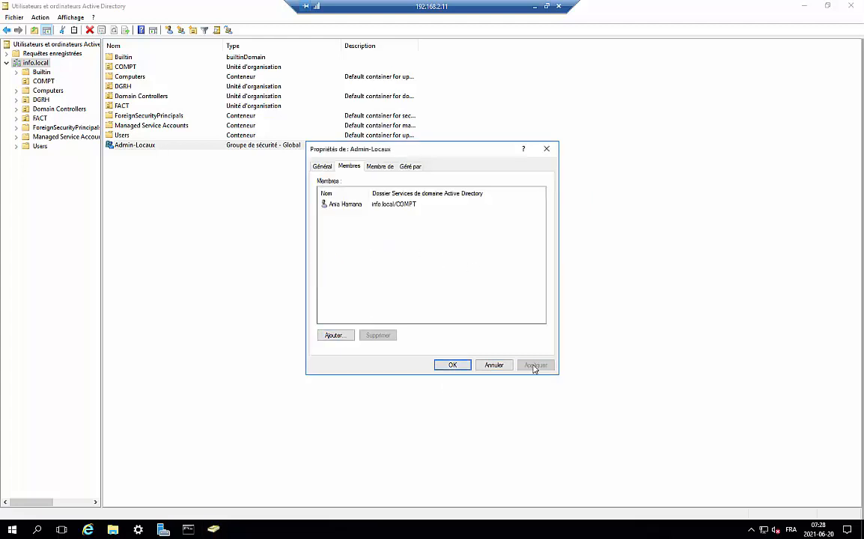
pyautogui.click(460, 366)
pyautogui.click(517, 198)
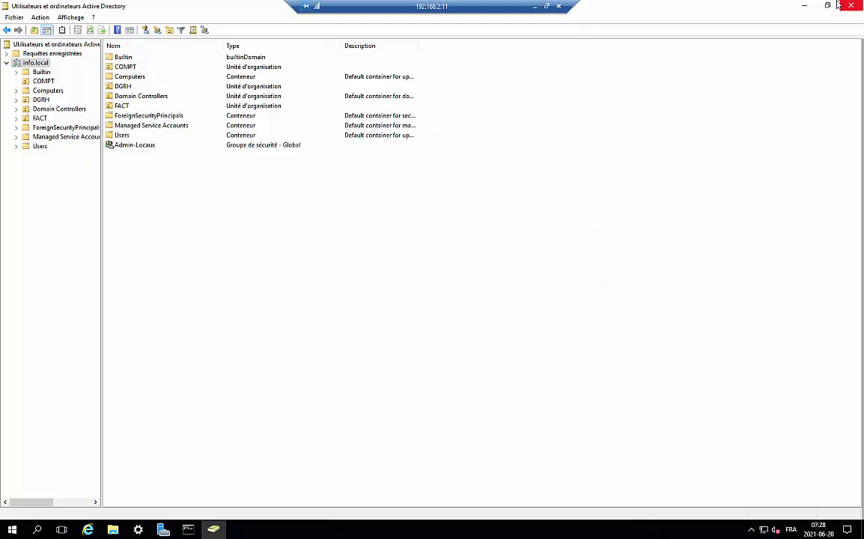
# Step: Rerun gpupdate /force in the server's Command Prompt, then minimize the server session
pyautogui.click(187, 529)
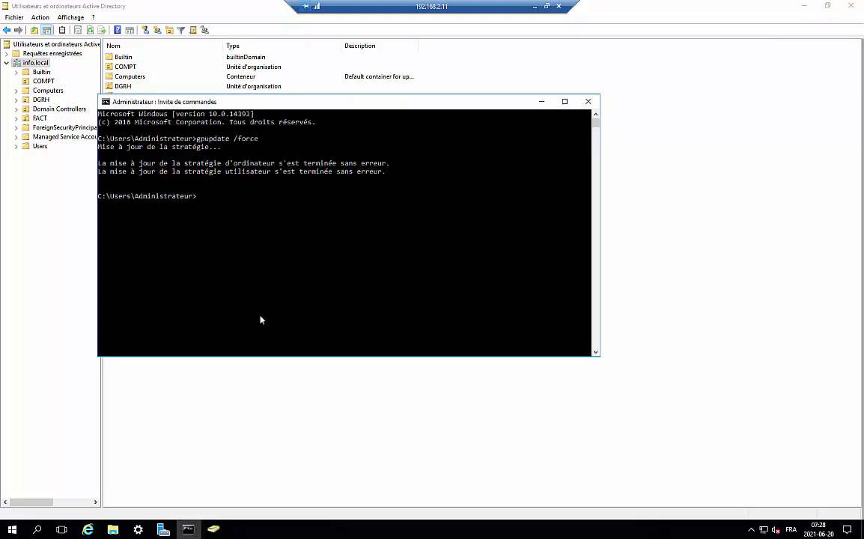
pyautogui.press('Up')
pyautogui.press('Return')
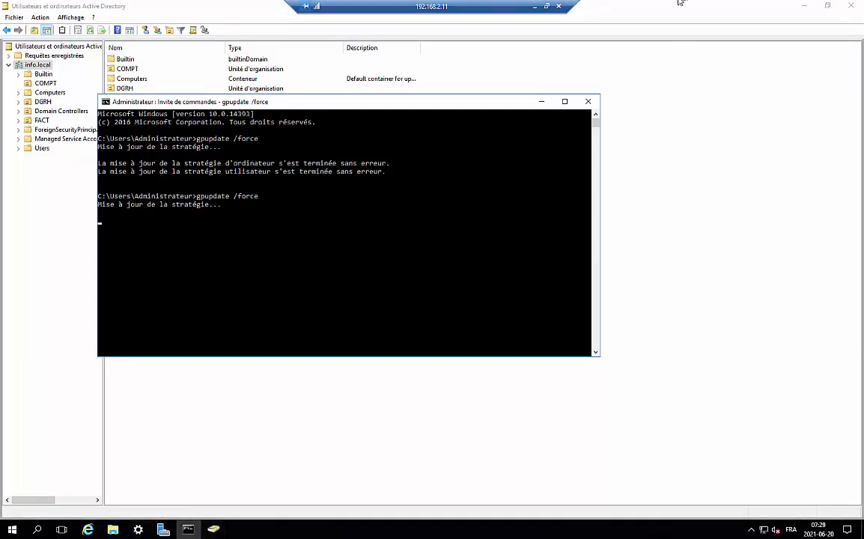
pyautogui.click(534, 6)
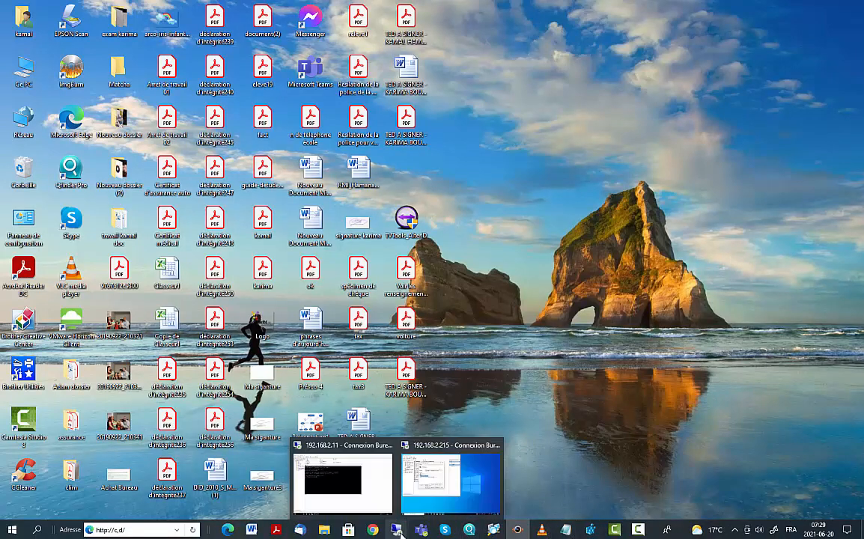
# Step: In the 192.168.2.215 session, cancel the Administrateurs properties and close Computer Management
pyautogui.moveTo(491, 513)
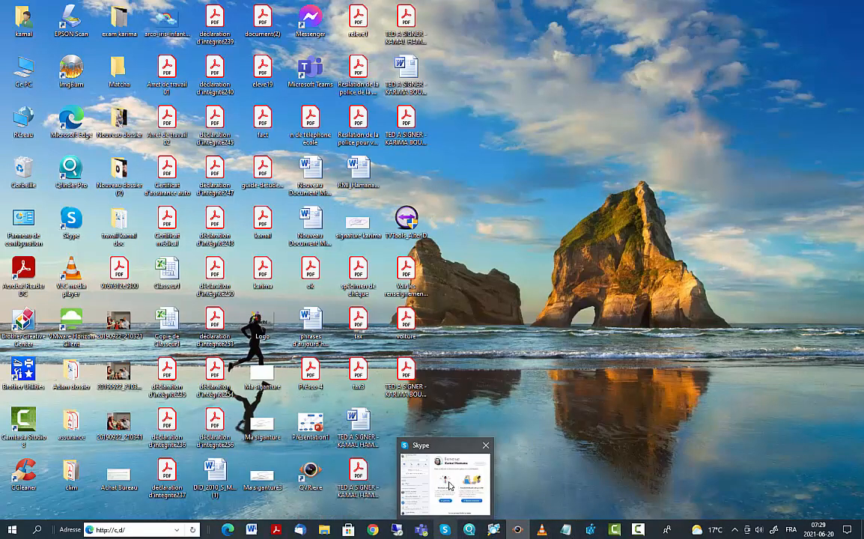
pyautogui.moveTo(423, 530)
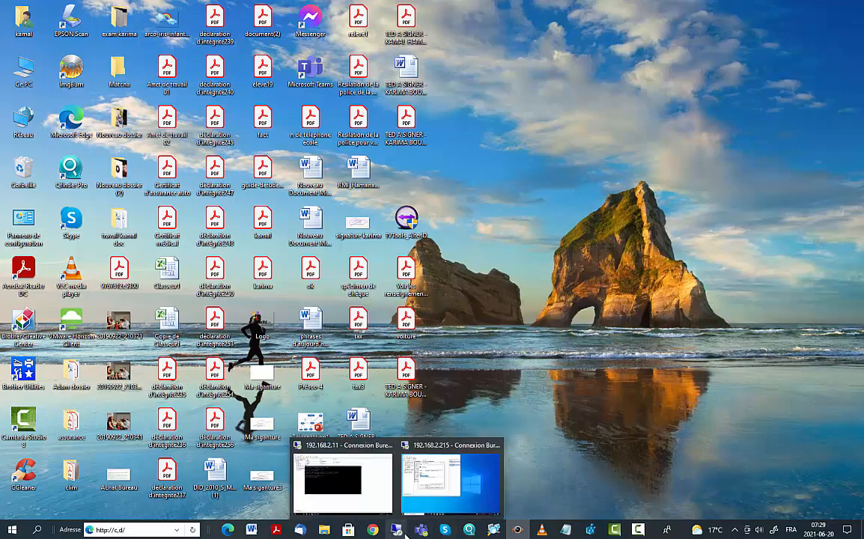
pyautogui.click(426, 468)
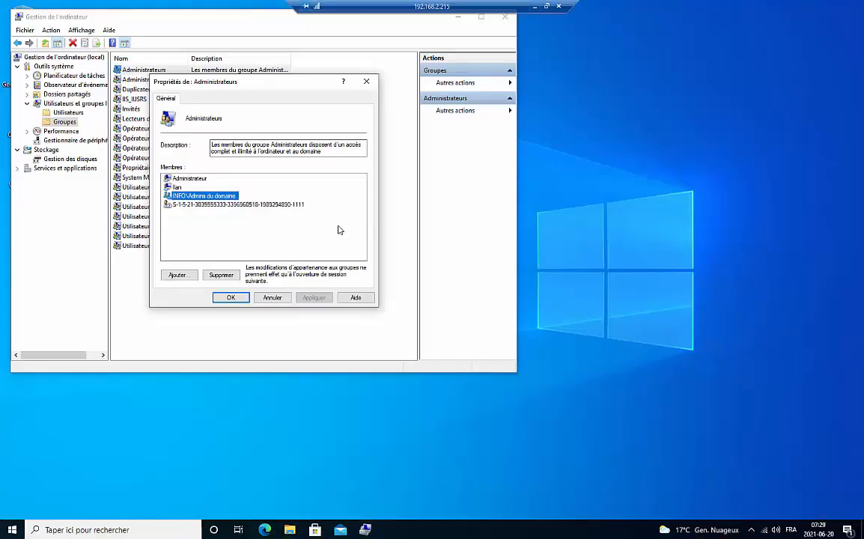
pyautogui.click(279, 298)
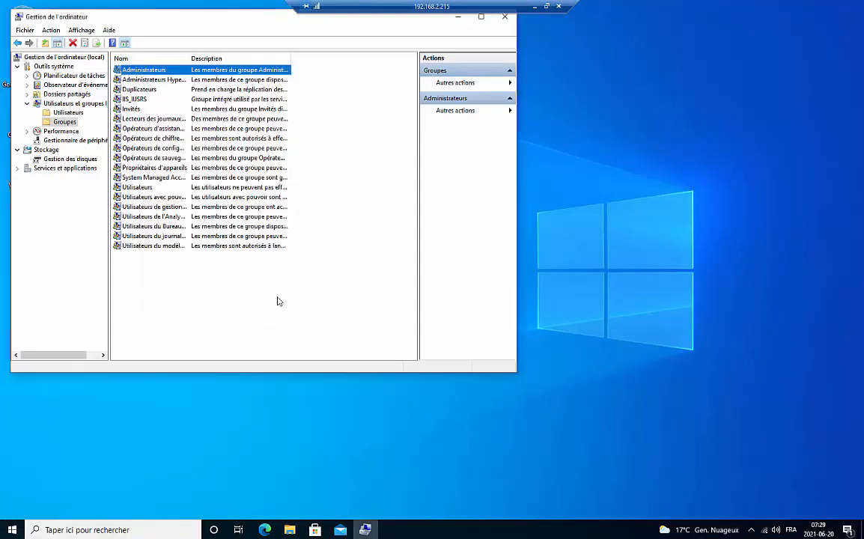
pyautogui.click(505, 16)
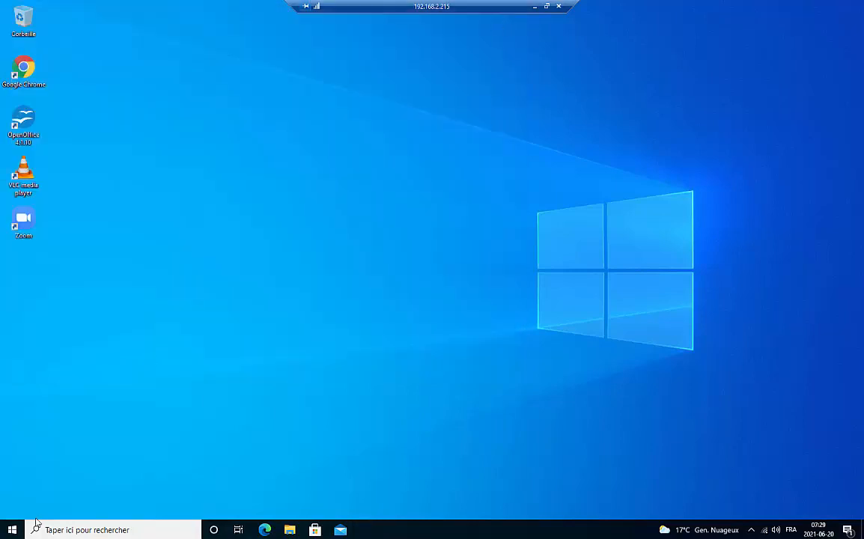
# Step: Run gpupdate /force in the client's Command Prompt, then open the network & Internet settings
pyautogui.click(35, 534)
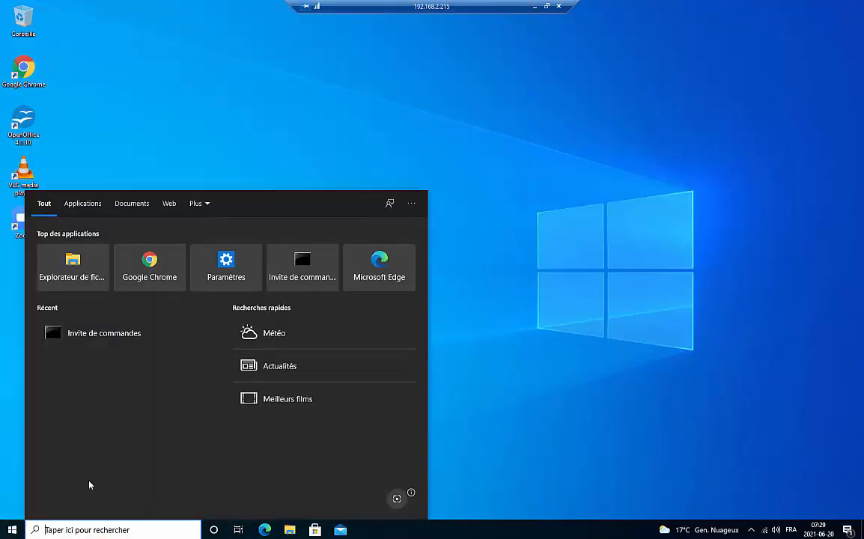
pyautogui.write('cmd')
pyautogui.press('Return')
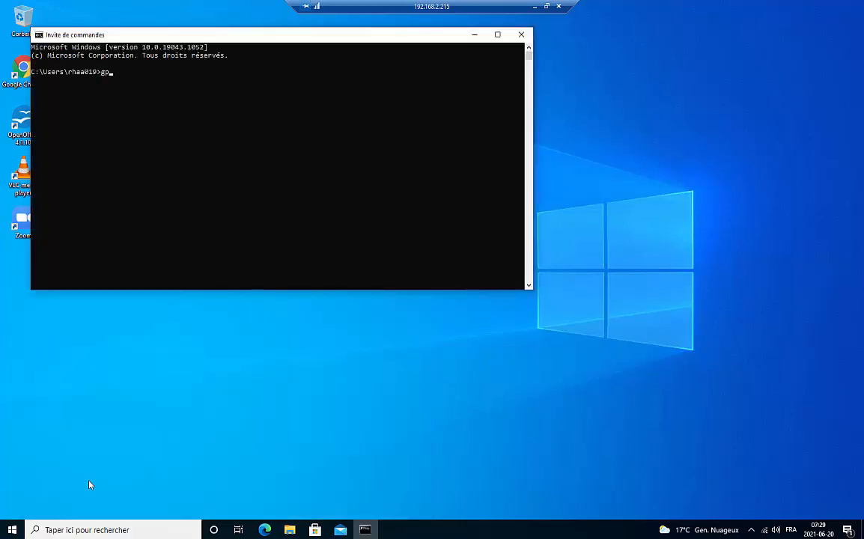
pyautogui.write('gpupdate /force')
pyautogui.press('Return')
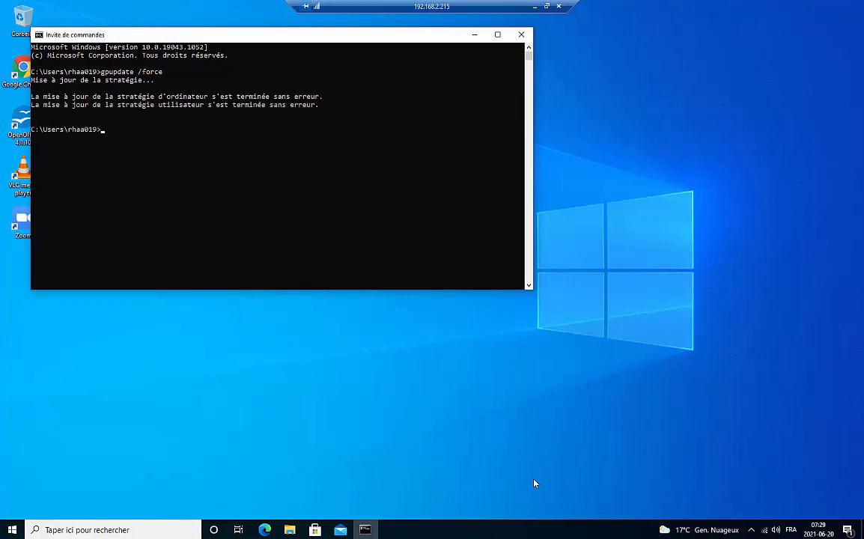
pyautogui.rightClick(763, 530)
pyautogui.click(762, 522)
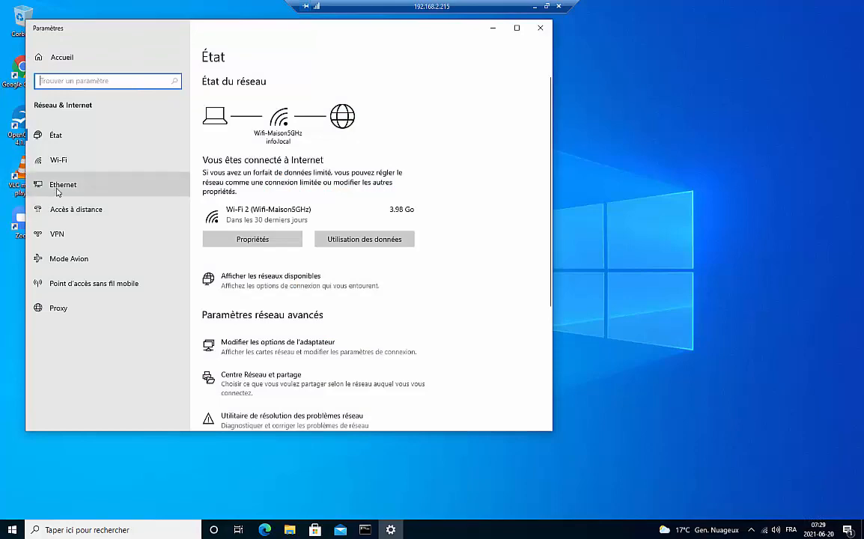
# Step: Reach the Wi-Fi 2 adapter properties from Ethernet settings, decline the UAC prompt, and close both windows
pyautogui.click(58, 185)
pyautogui.click(232, 156)
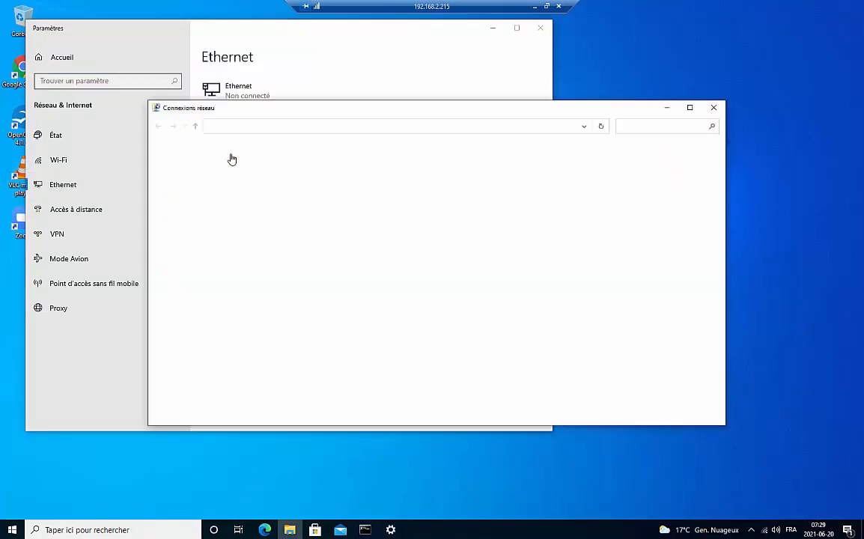
pyautogui.rightClick(342, 180)
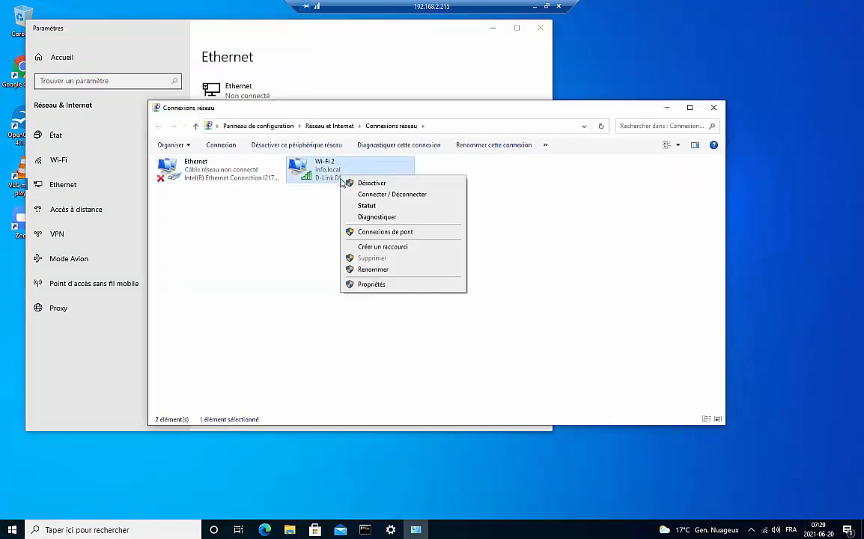
pyautogui.click(363, 285)
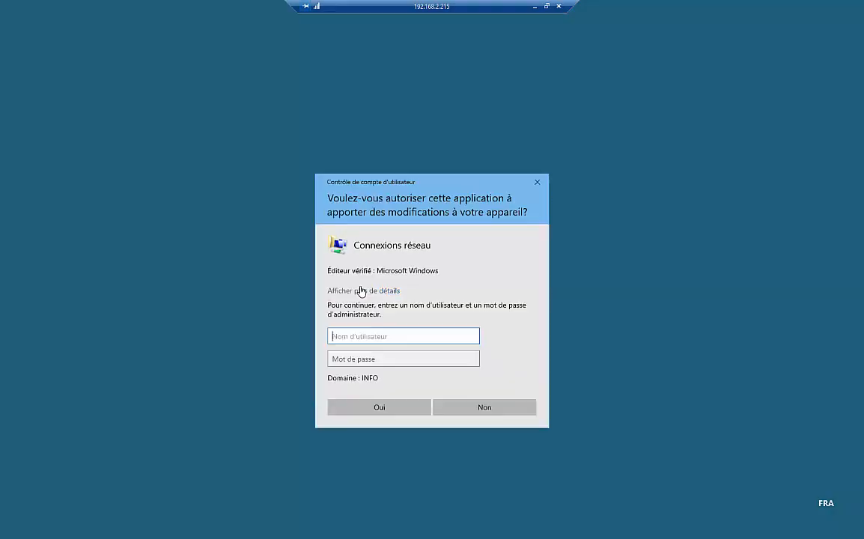
pyautogui.click(483, 415)
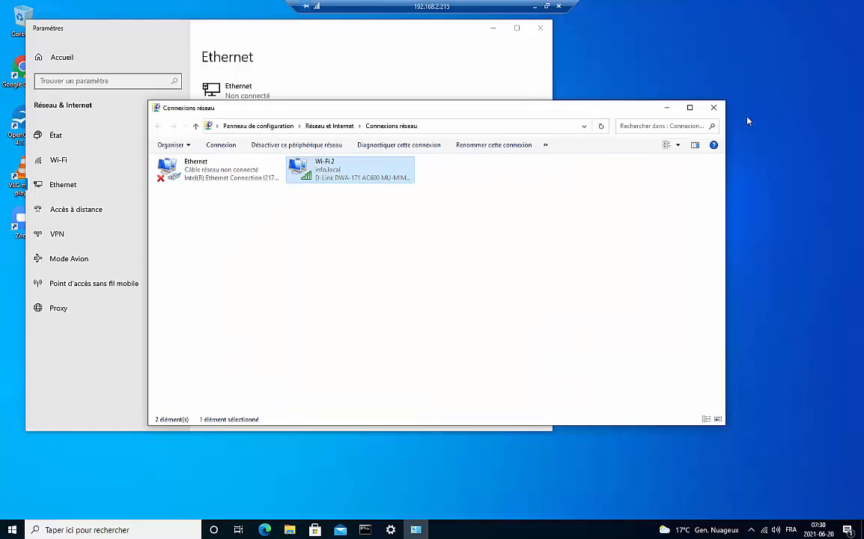
pyautogui.click(714, 108)
pyautogui.click(540, 28)
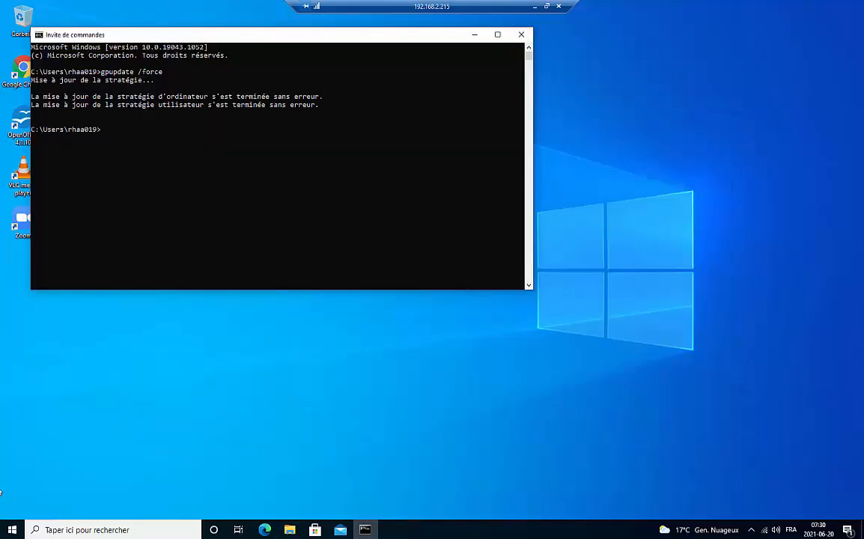
# Step: Restart the Windows 10 client from the Start menu power options
pyautogui.click(21, 532)
pyautogui.click(13, 507)
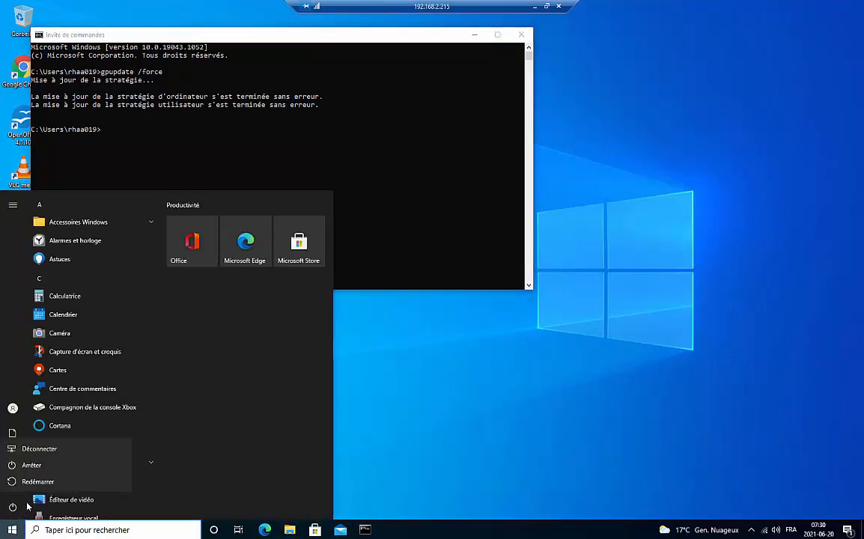
pyautogui.click(50, 487)
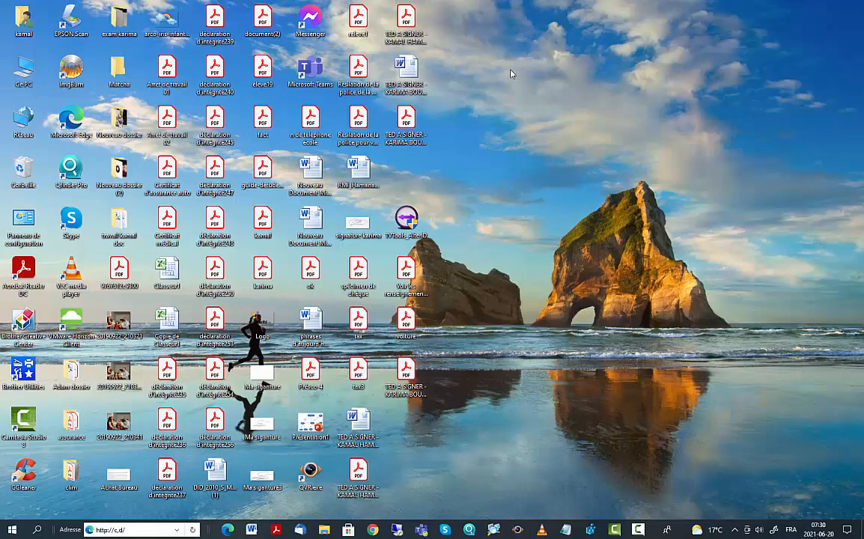
# Step: On the server, review the Admin-Locaux member list without changes and close Active Directory Users and Computers
pyautogui.rightClick(512, 72)
pyautogui.click(531, 101)
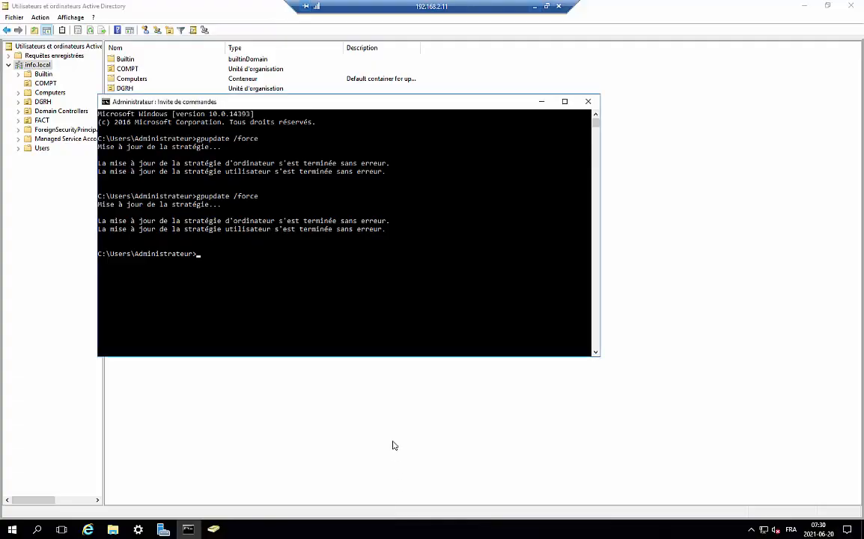
pyautogui.doubleClick(144, 150)
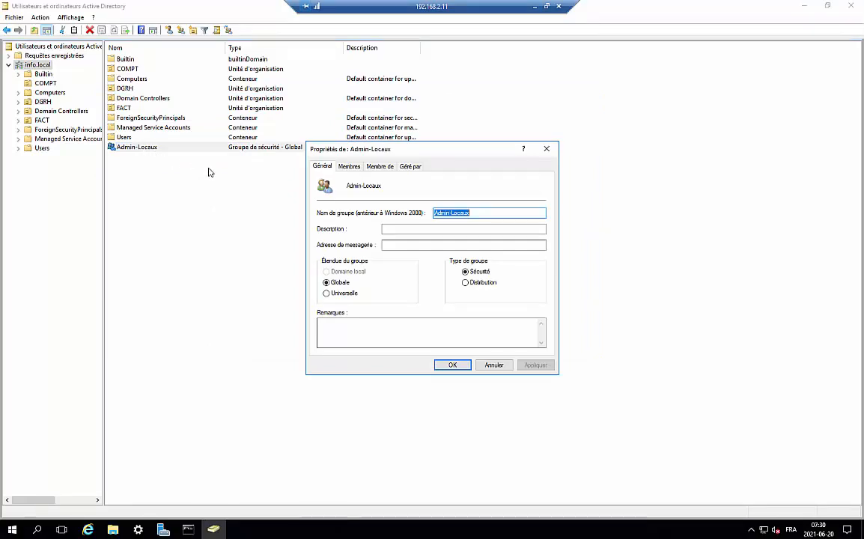
pyautogui.click(348, 166)
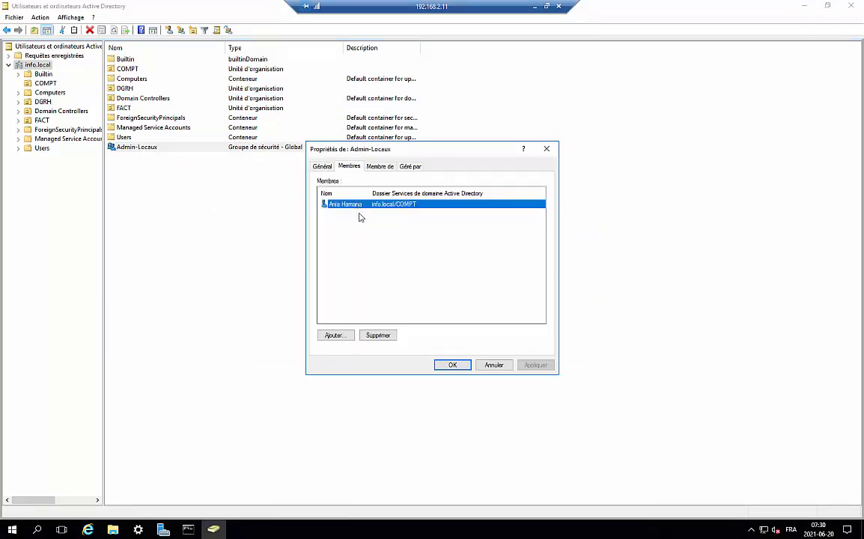
pyautogui.click(494, 366)
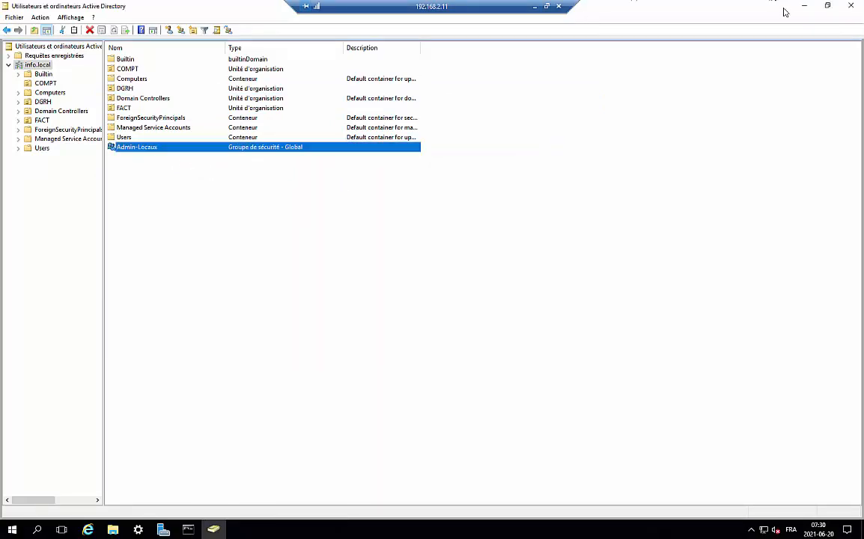
pyautogui.click(851, 7)
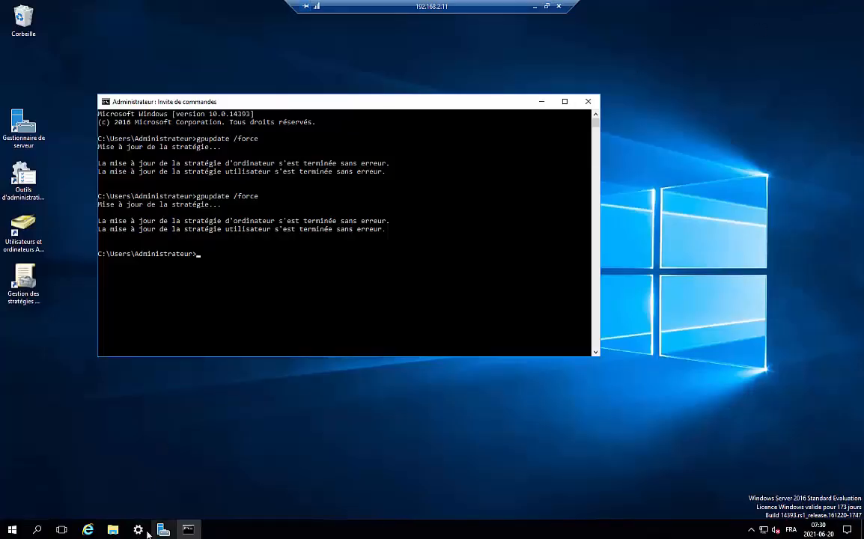
# Step: Open the Administrateurs-Locaux GPO for editing from Group Policy Management
pyautogui.doubleClick(23, 279)
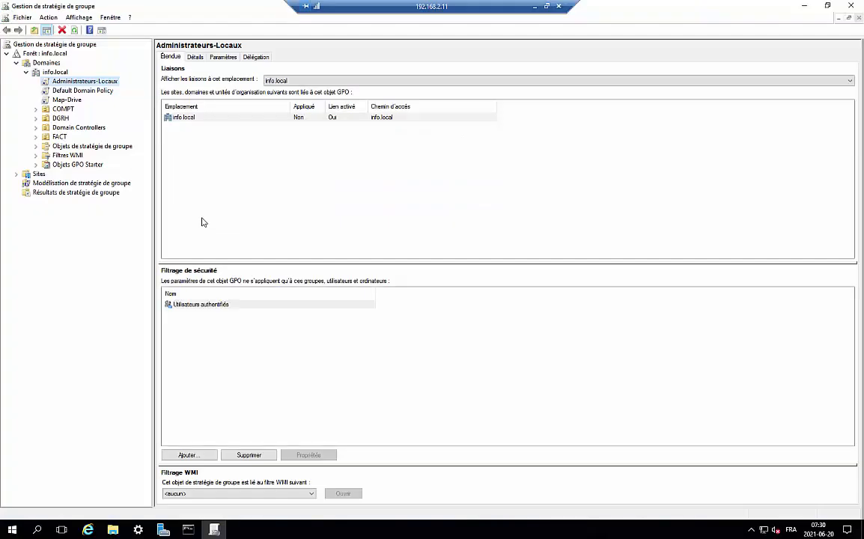
pyautogui.rightClick(77, 84)
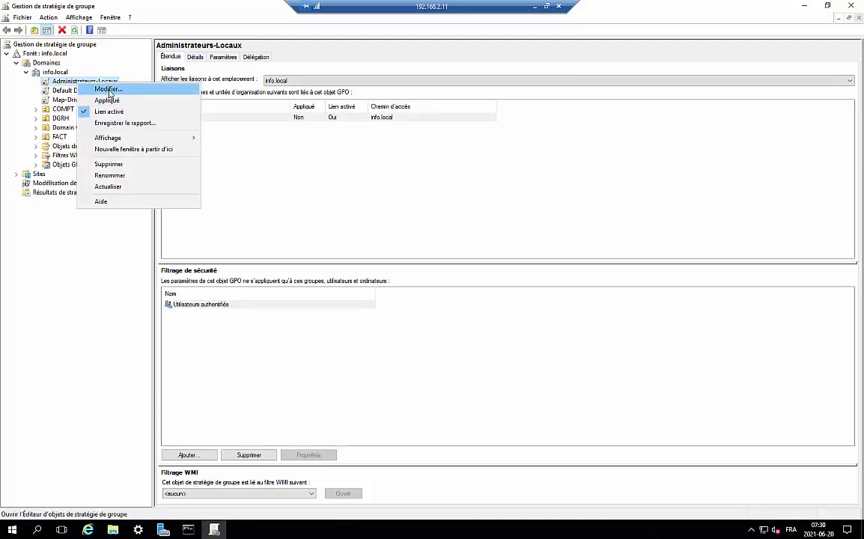
pyautogui.click(107, 88)
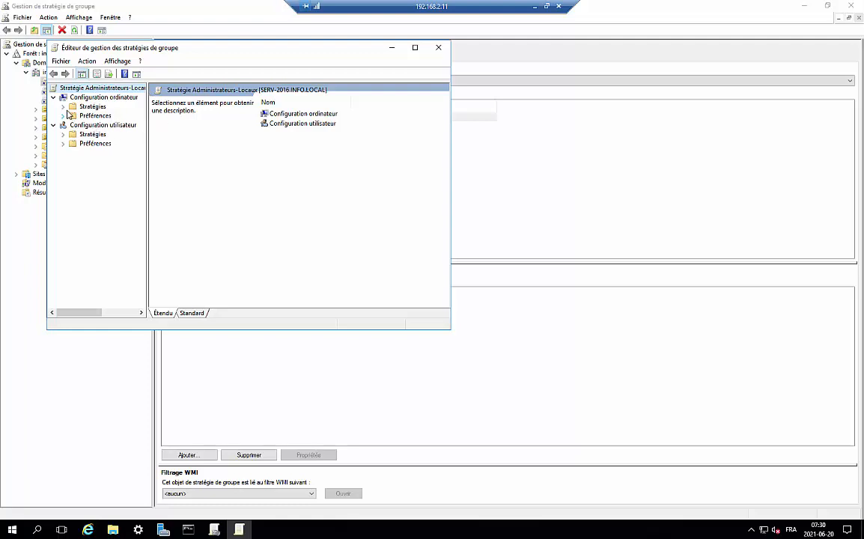
# Step: Check under Groupes restreints that INFO\Admin-Locaux belongs to Administrateurs, then minimize the server session
pyautogui.click(63, 106)
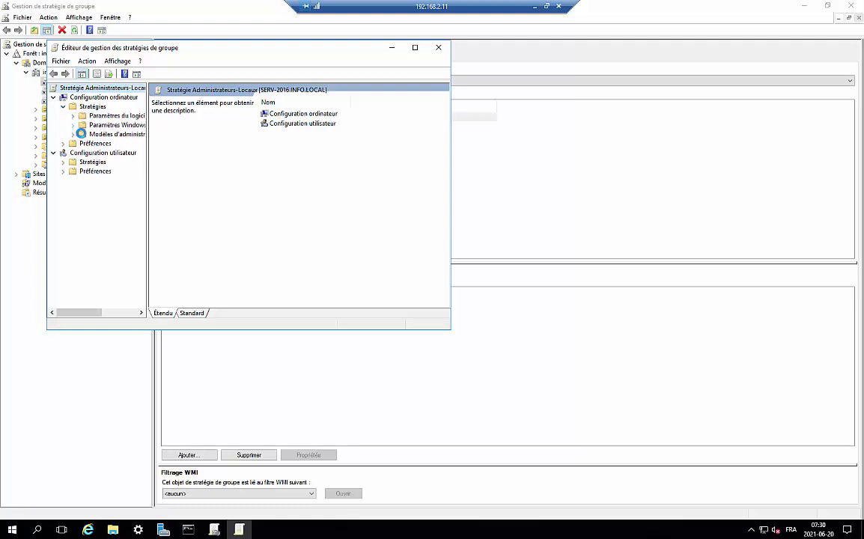
pyautogui.click(72, 125)
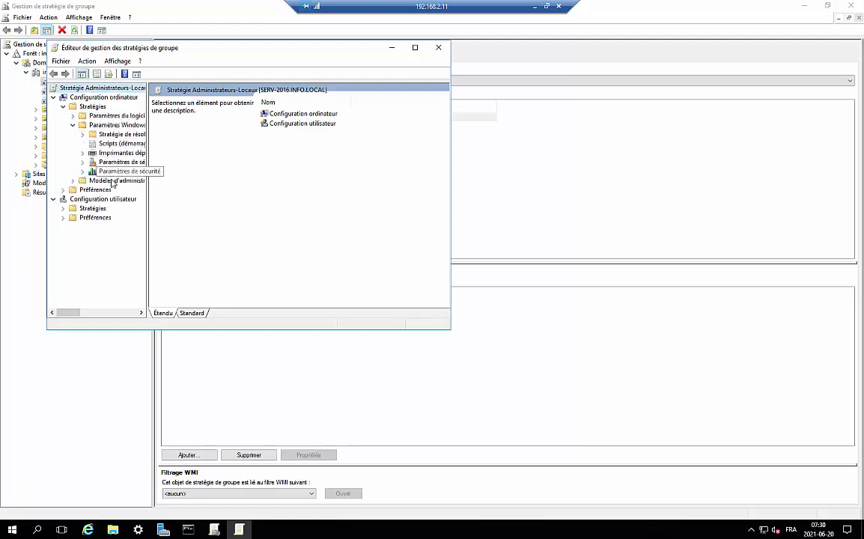
pyautogui.click(119, 161)
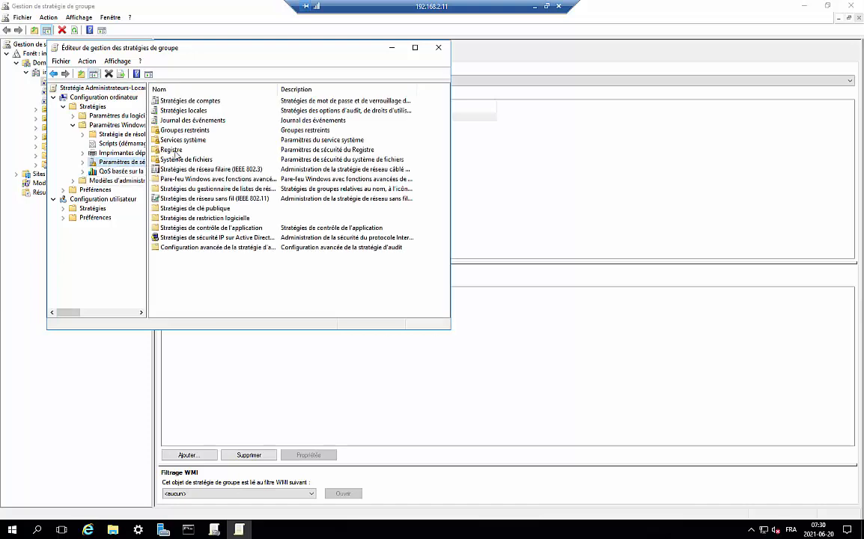
pyautogui.click(82, 162)
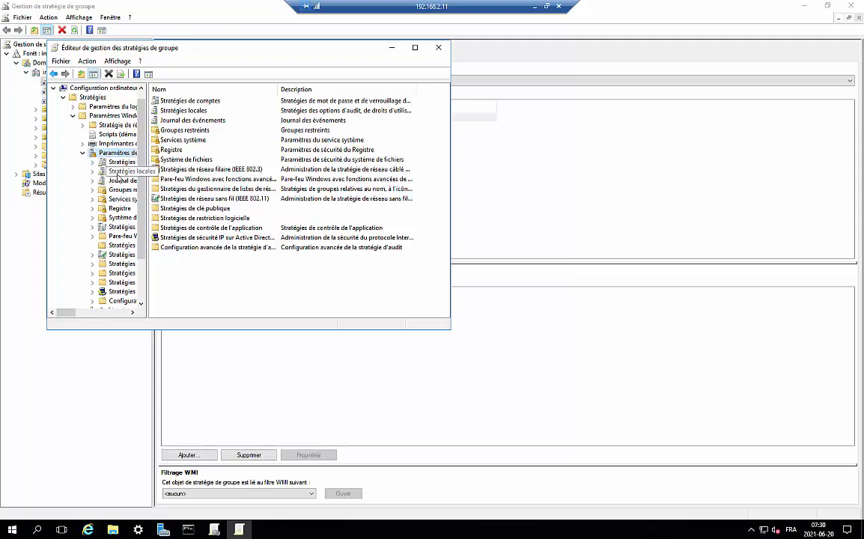
pyautogui.moveTo(146, 137); pyautogui.dragTo(182, 136)
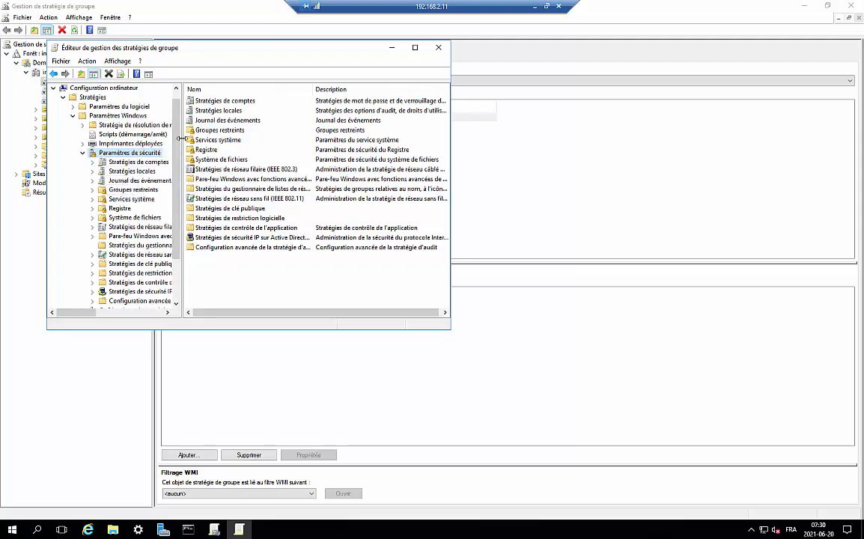
pyautogui.click(133, 189)
pyautogui.doubleClick(218, 102)
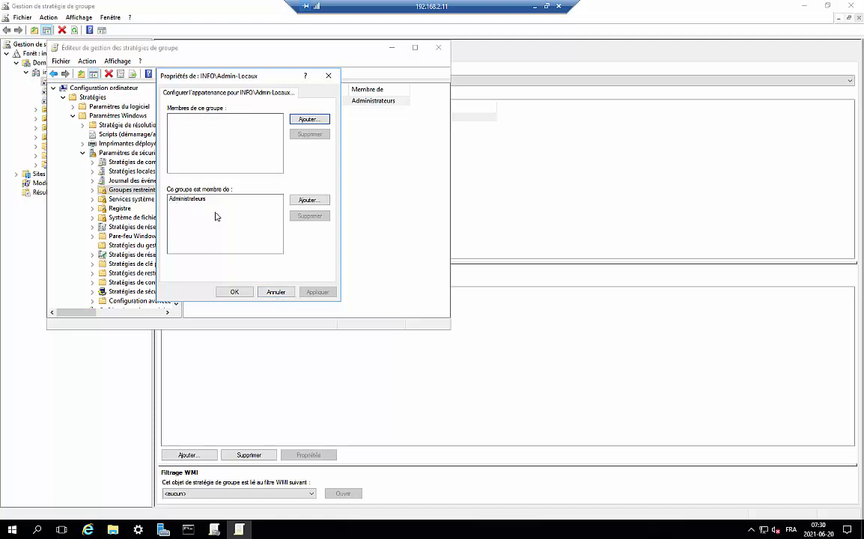
pyautogui.click(275, 292)
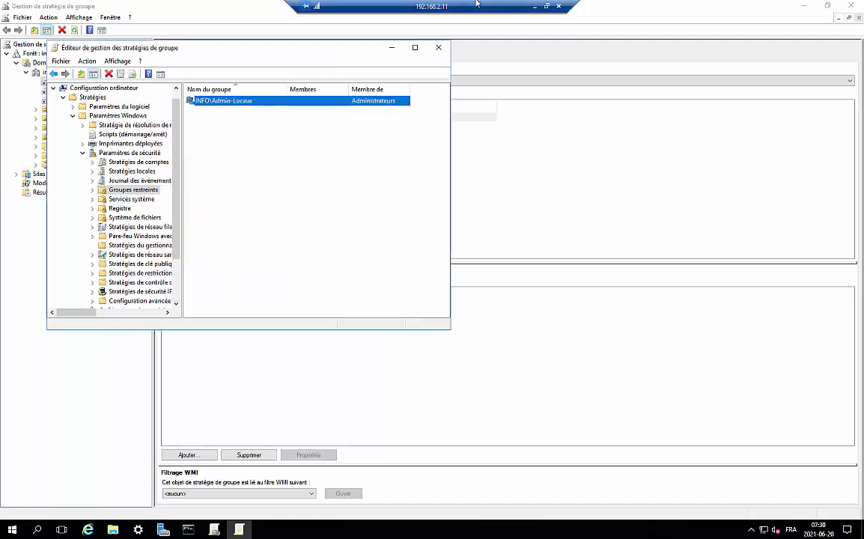
pyautogui.click(536, 6)
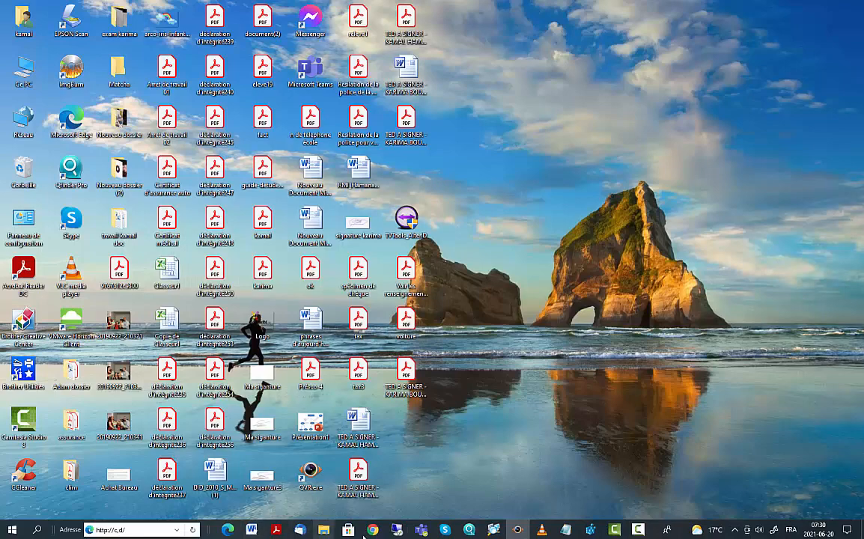
# Step: Connect by Remote Desktop to 192.168.2.215 with the account password, accept the certificate, and refresh its desktop
pyautogui.click(37, 530)
pyautogui.write('bu')
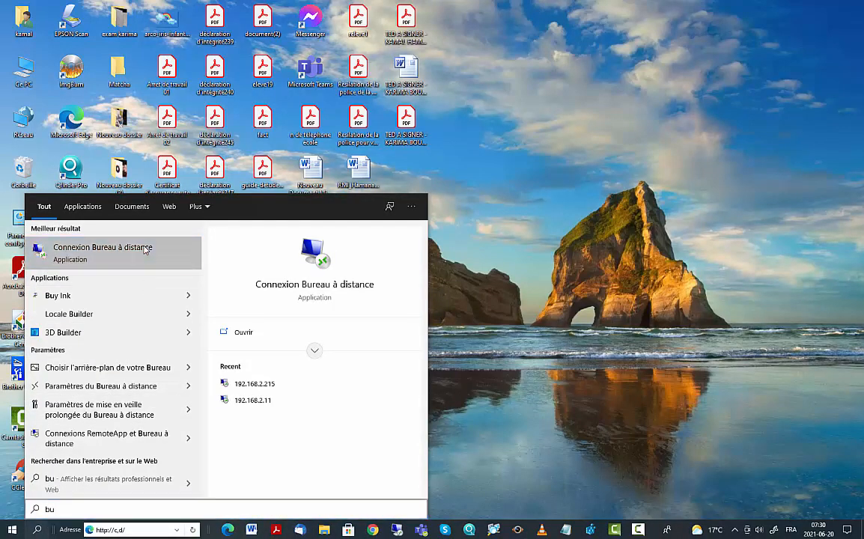
pyautogui.click(145, 249)
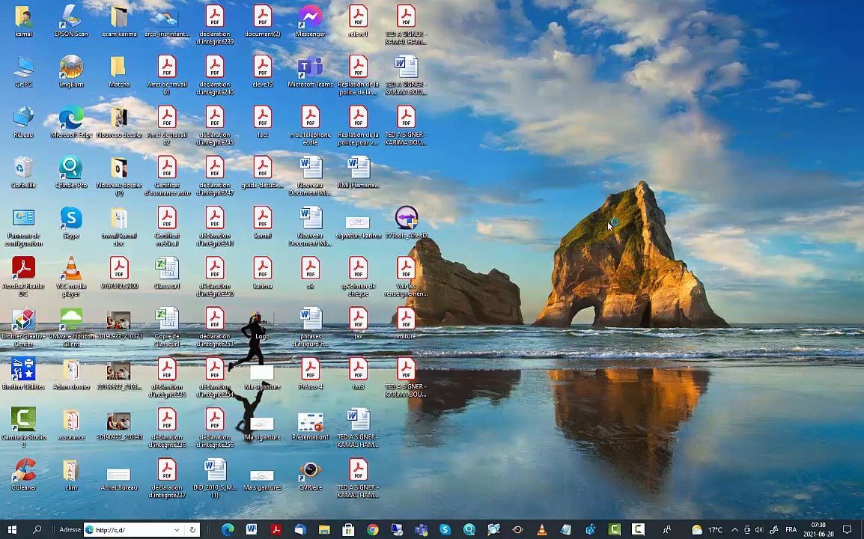
pyautogui.click(471, 216)
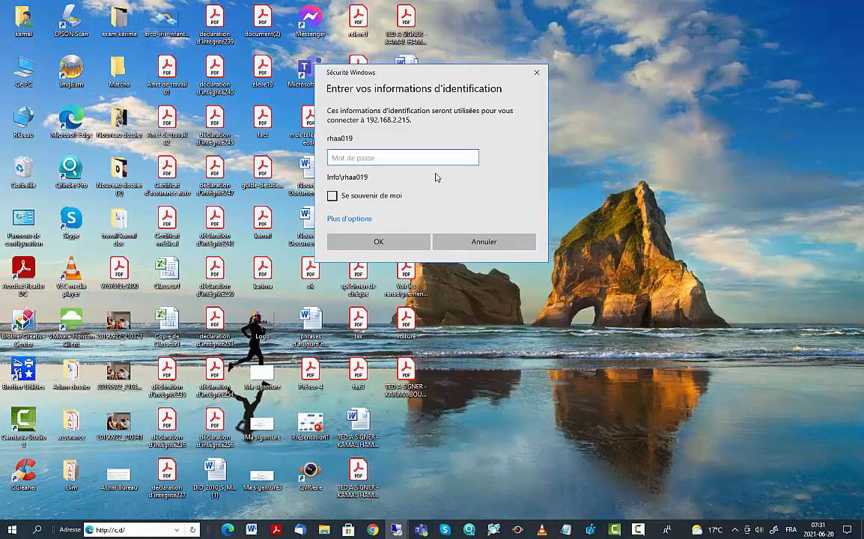
pyautogui.write('•')
pyautogui.press('Return')
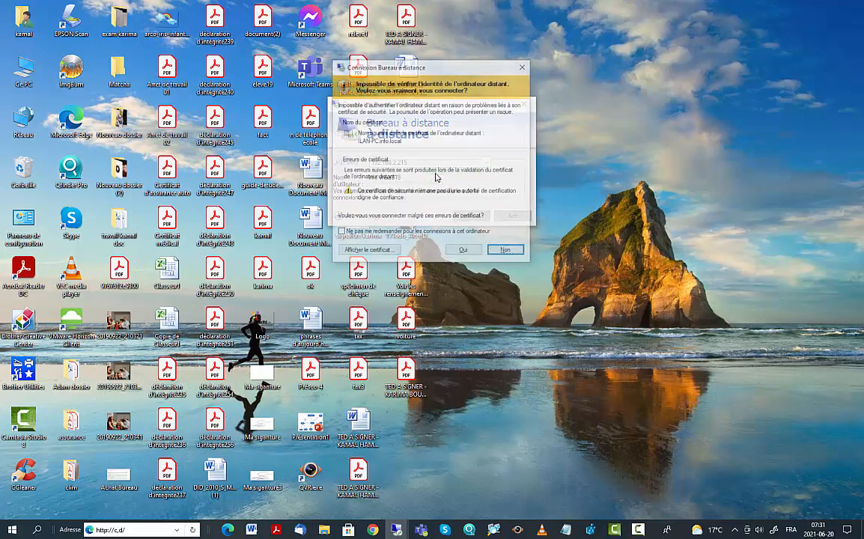
pyautogui.click(457, 225)
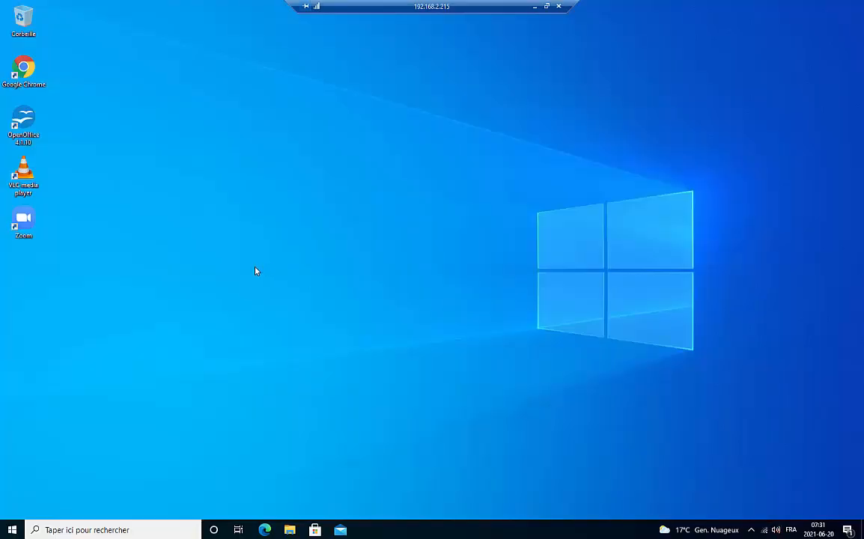
pyautogui.rightClick(408, 124)
pyautogui.click(431, 154)
# Step: Open Computer Management from Ce PC and verify Administrateurs lists INFO\Admin-Locaux among its members
pyautogui.rightClick(764, 529)
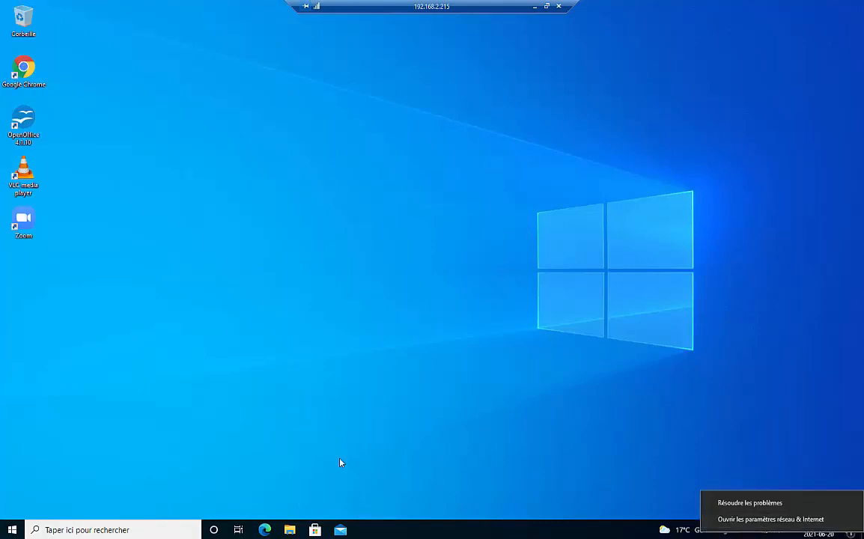
pyautogui.click(82, 530)
pyautogui.write('p')
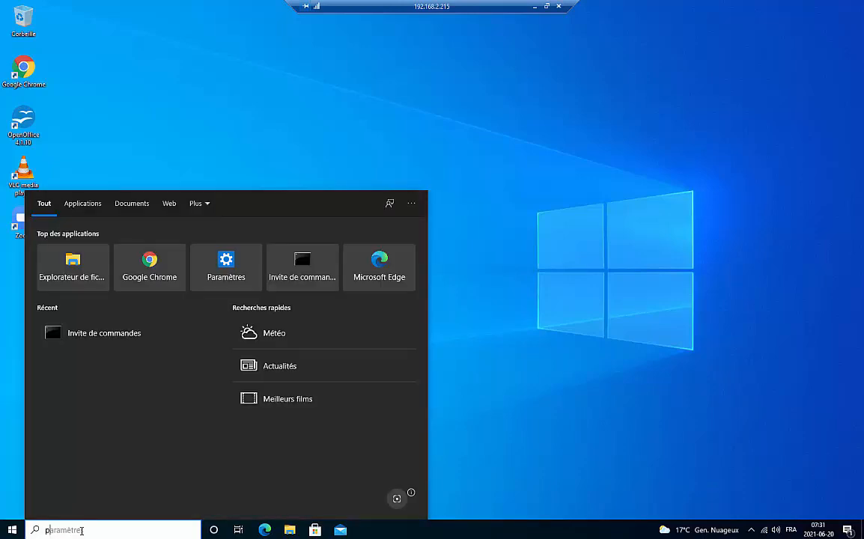
pyautogui.write('c')
pyautogui.rightClick(89, 252)
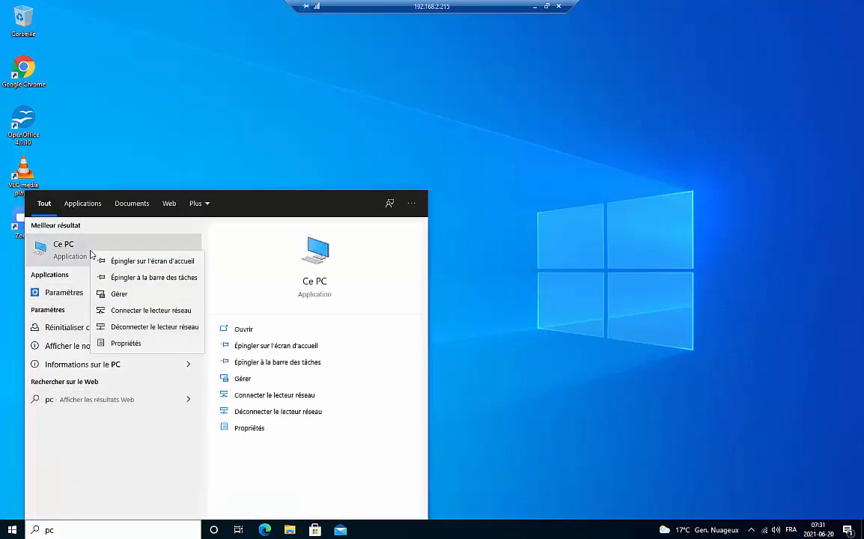
pyautogui.click(119, 294)
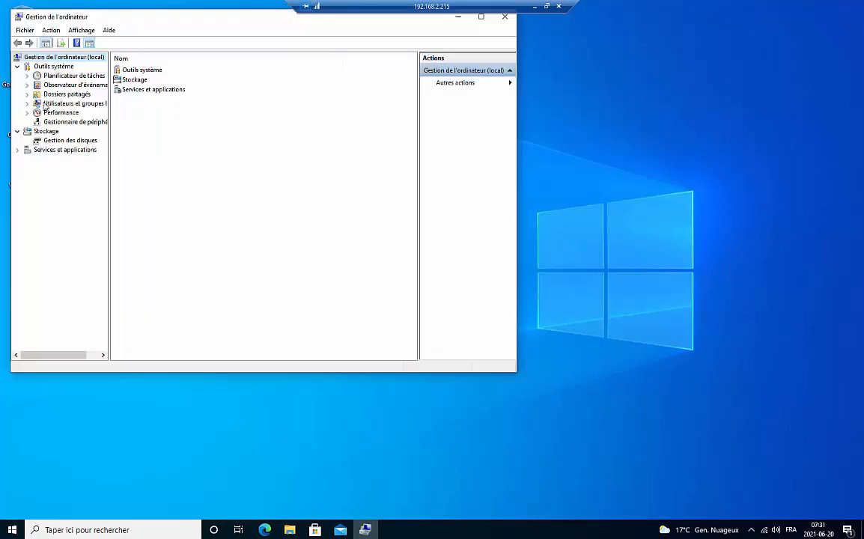
pyautogui.click(27, 104)
pyautogui.click(58, 121)
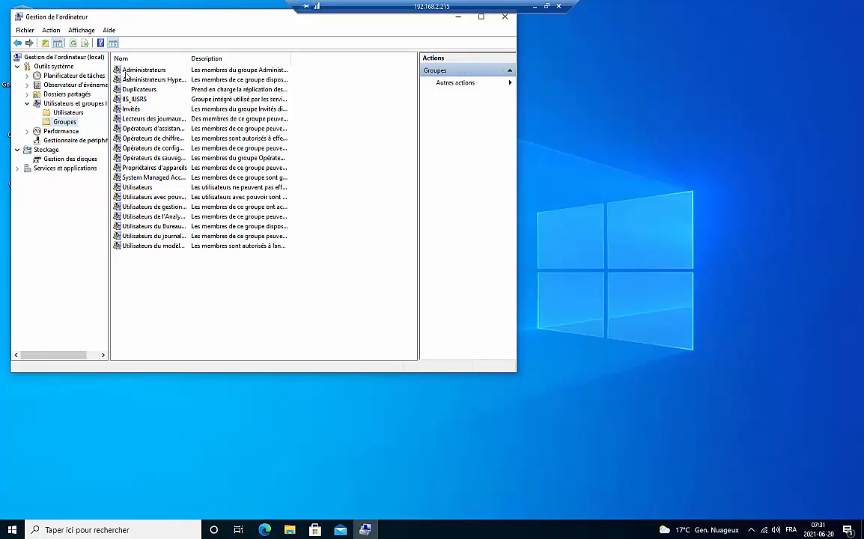
pyautogui.doubleClick(136, 70)
pyautogui.click(209, 197)
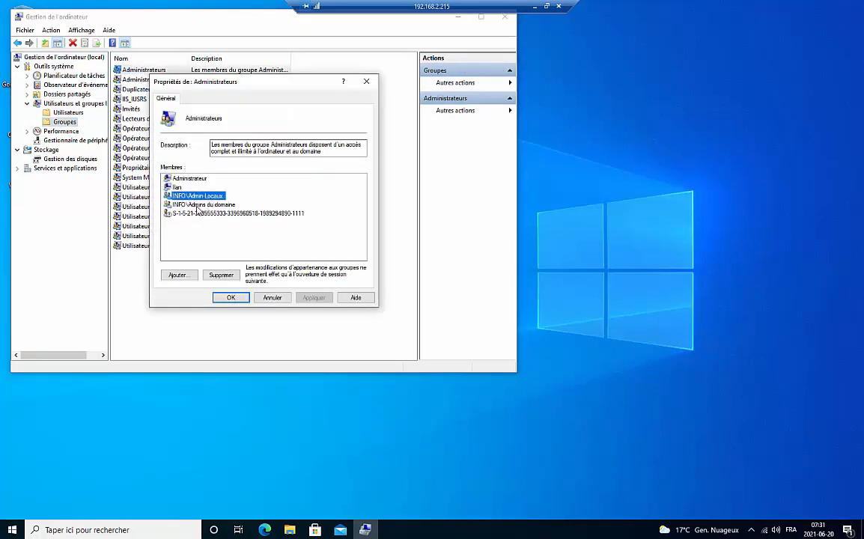
pyautogui.click(234, 299)
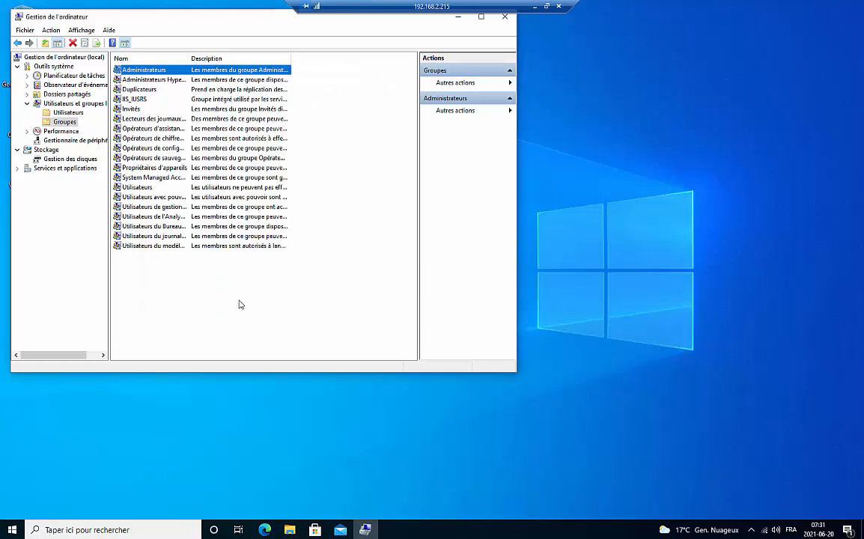
# Step: Inspect the Wi-Fi 2 adapter's IPv4 settings from the Ethernet settings page without changing anything
pyautogui.rightClick(767, 531)
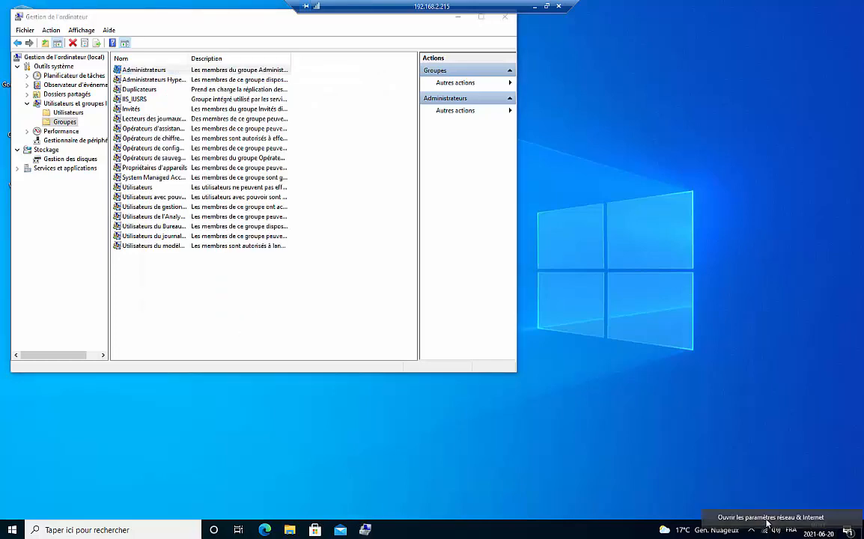
pyautogui.click(748, 517)
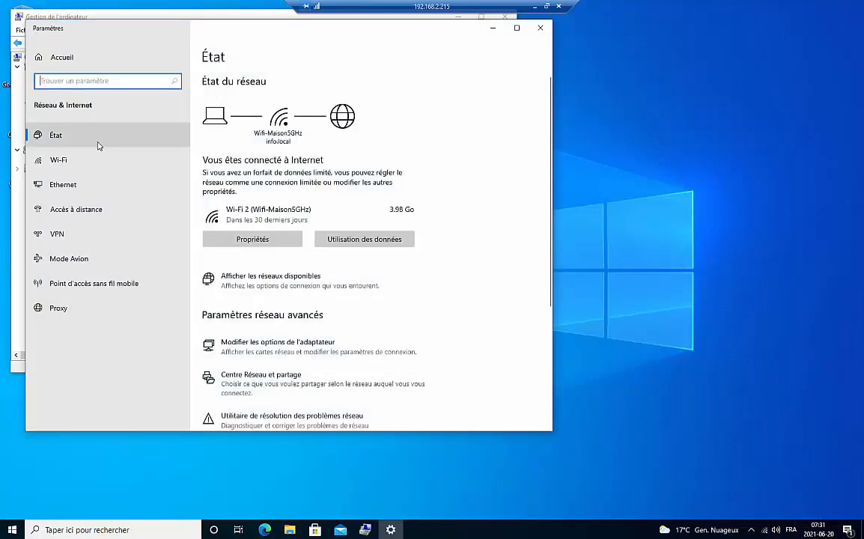
pyautogui.click(47, 187)
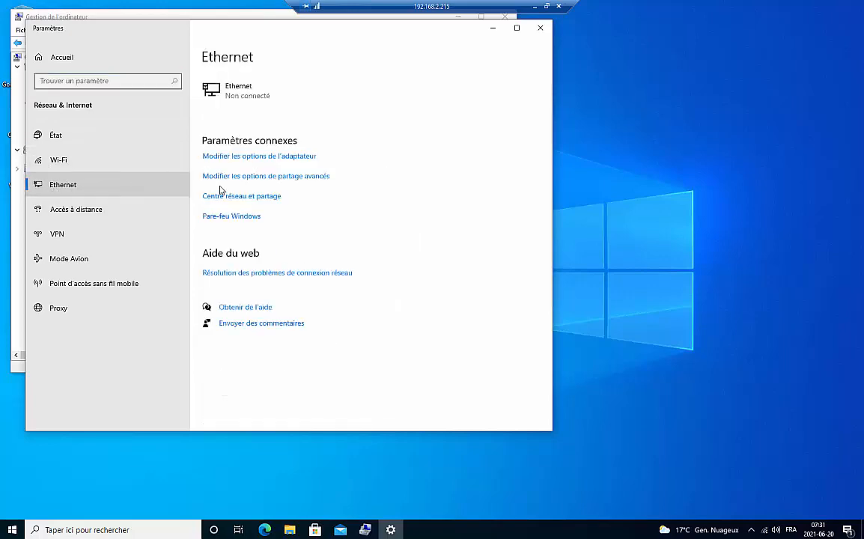
pyautogui.click(277, 156)
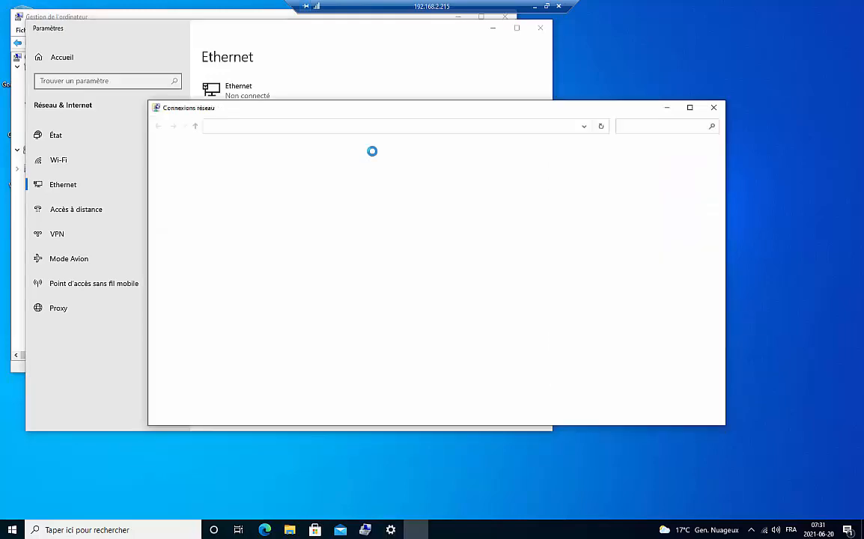
pyautogui.click(319, 170)
pyautogui.rightClick(318, 175)
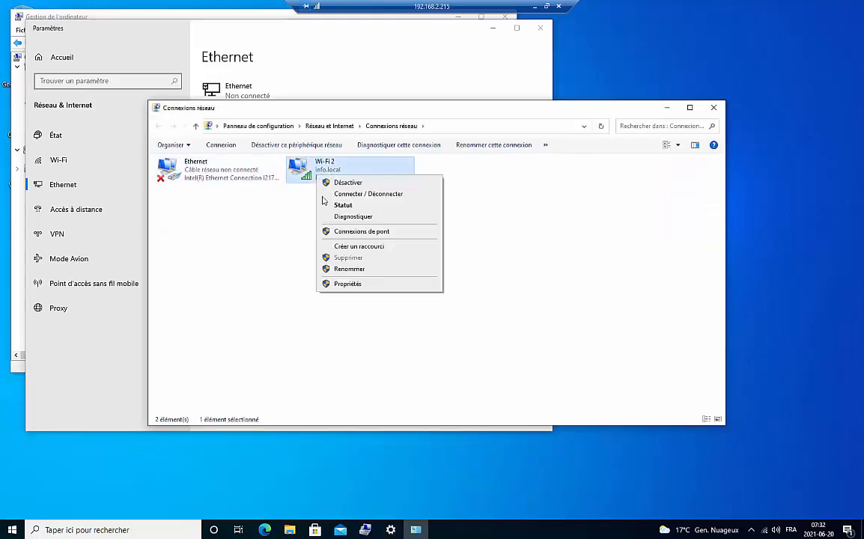
pyautogui.click(340, 283)
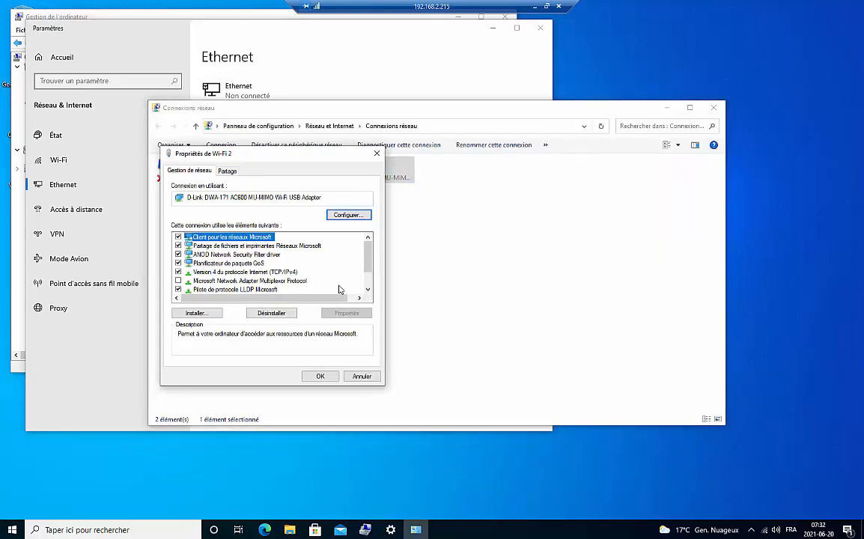
pyautogui.doubleClick(229, 272)
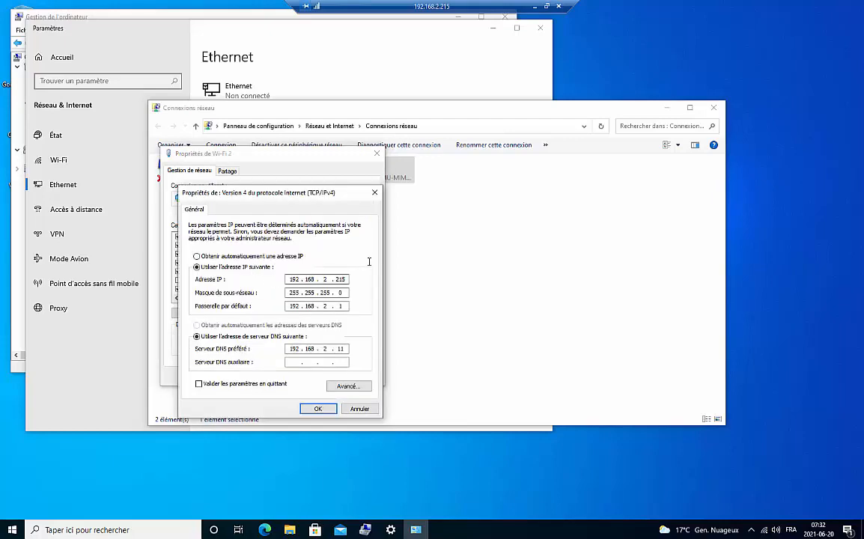
pyautogui.click(319, 409)
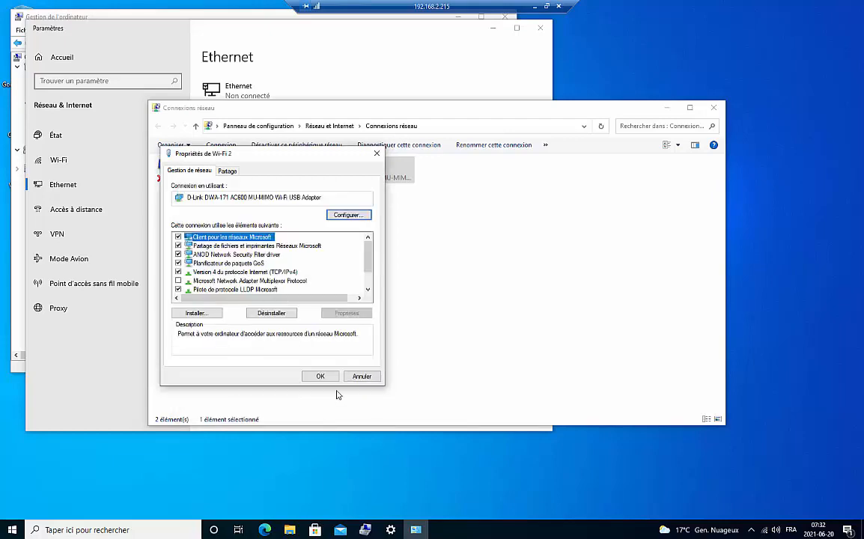
pyautogui.click(321, 379)
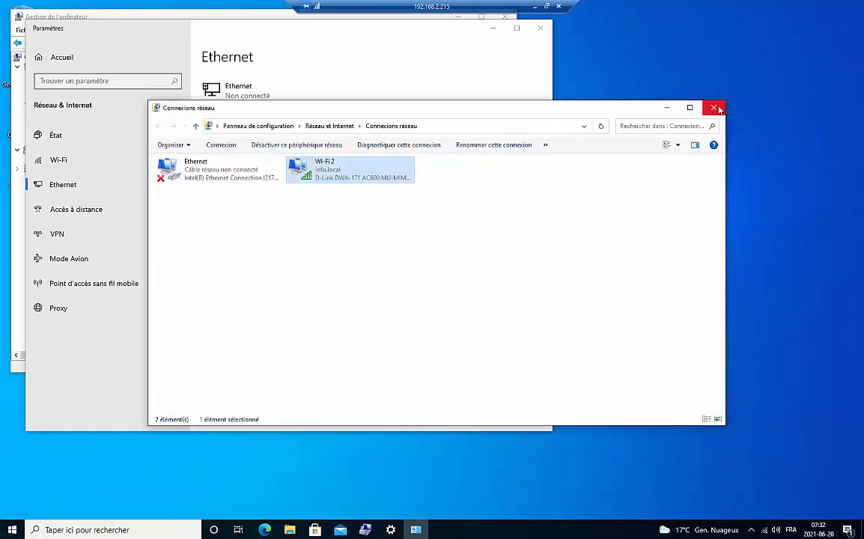
# Step: Close the Network Connections, Ethernet settings and Computer Management windows
pyautogui.click(713, 107)
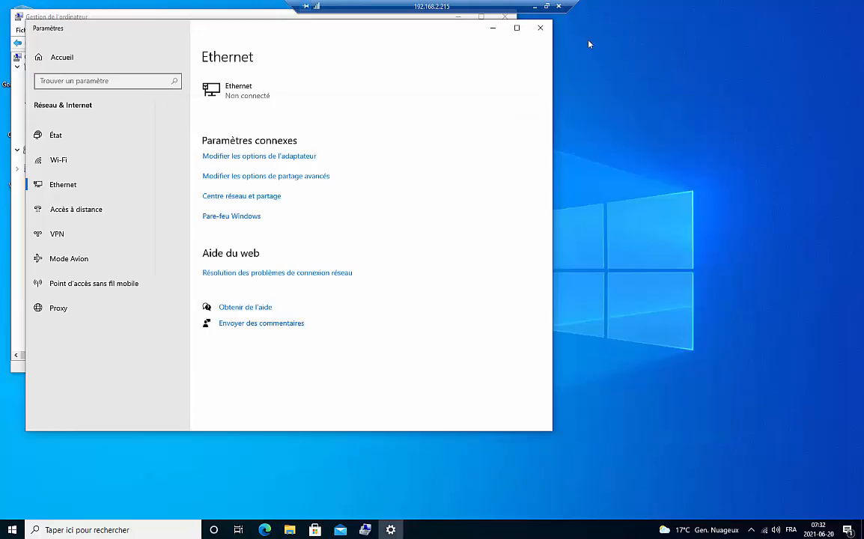
pyautogui.click(540, 28)
pyautogui.click(505, 16)
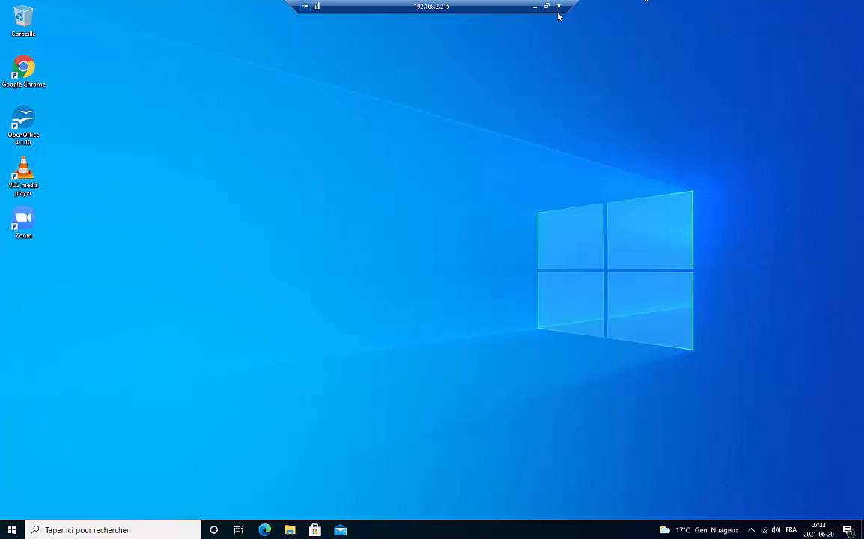
# Step: Switch to the 192.168.2.11 server session, close the GPM Editor, and minimize Group Policy Management
pyautogui.click(535, 7)
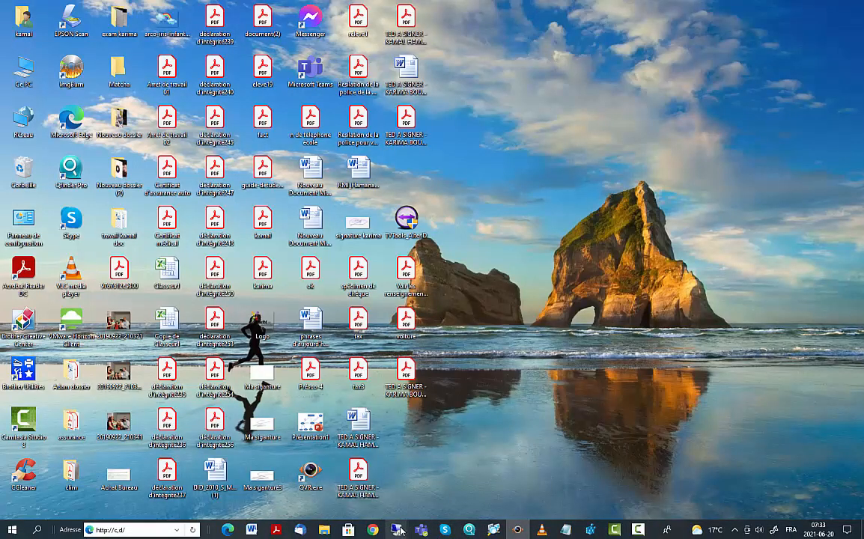
pyautogui.moveTo(399, 530)
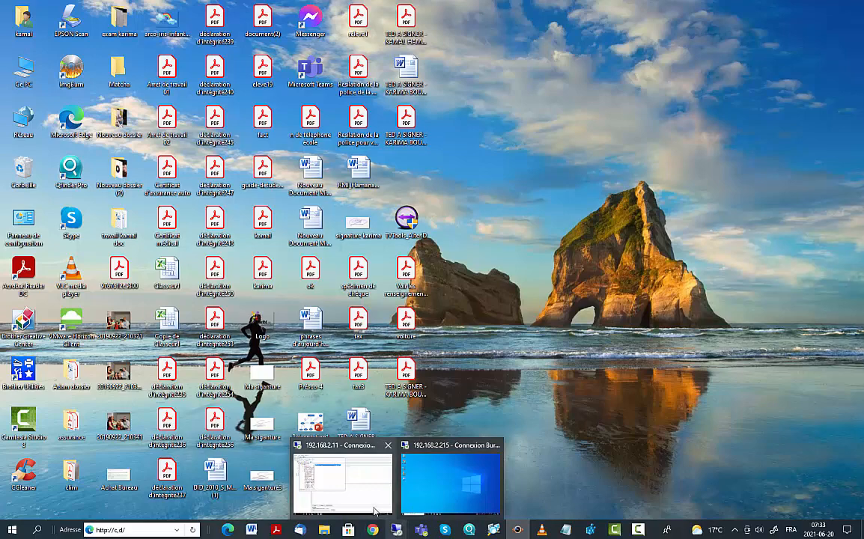
pyautogui.moveTo(375, 494)
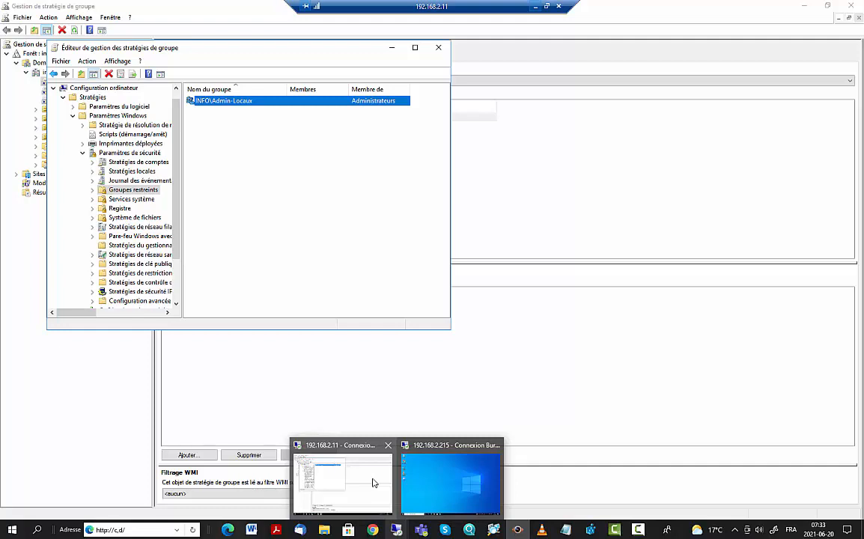
pyautogui.click(374, 483)
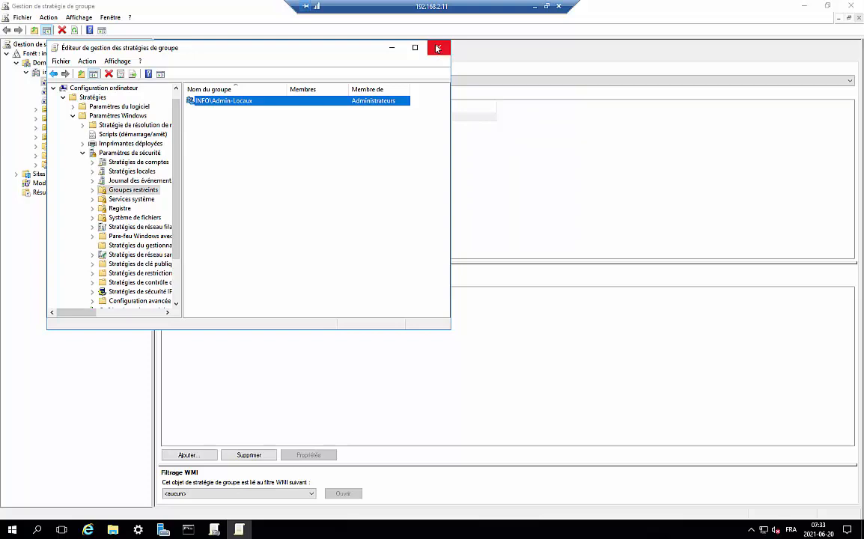
pyautogui.click(244, 146)
pyautogui.click(438, 48)
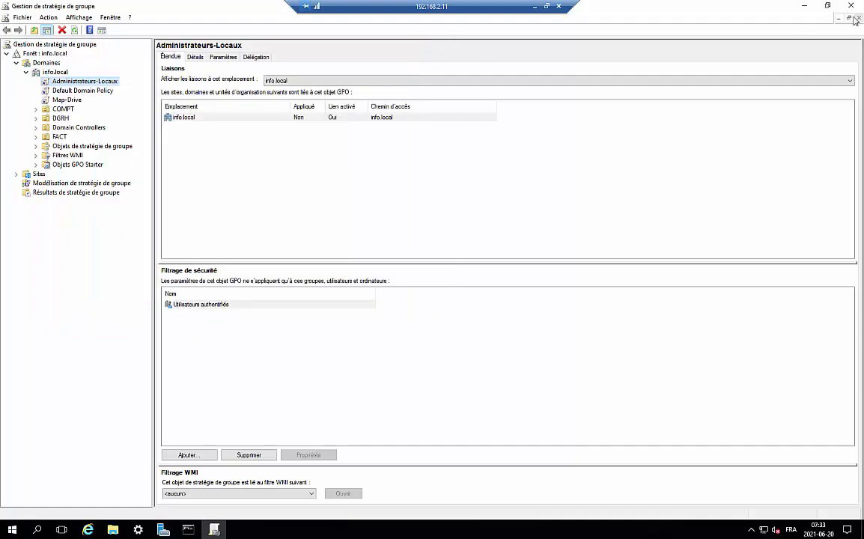
pyautogui.click(807, 9)
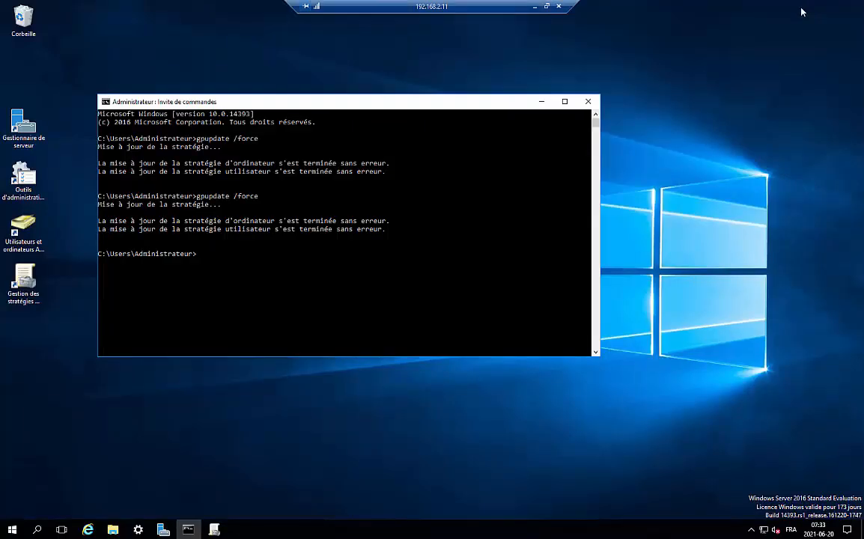
# Step: Open AD Users and Computers, expand info.local, browse COMPT cancelling a new user, and select Admin-Locaux
pyautogui.doubleClick(24, 238)
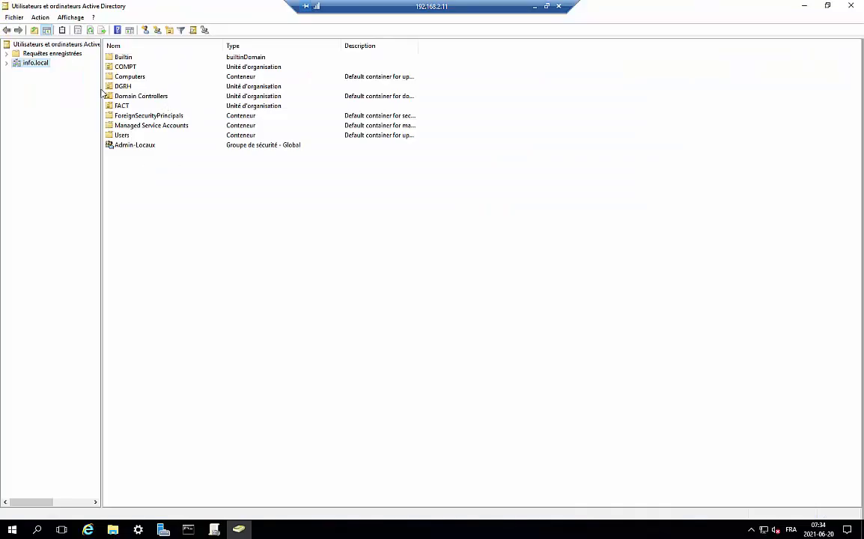
pyautogui.click(7, 63)
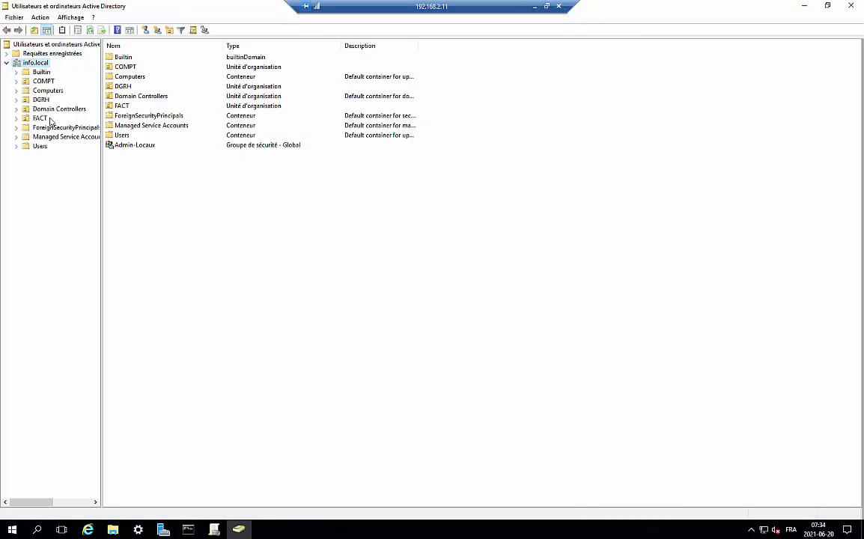
pyautogui.click(43, 80)
pyautogui.rightClick(231, 115)
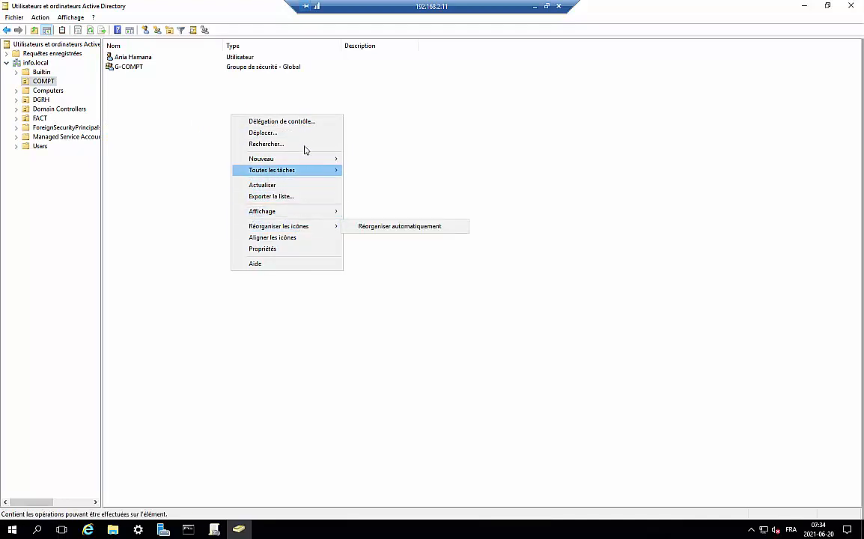
pyautogui.moveTo(302, 160)
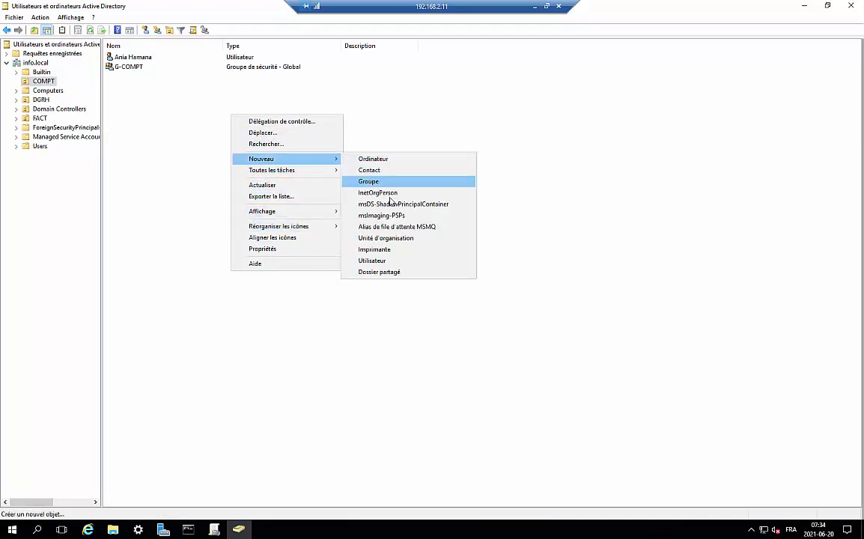
pyautogui.click(385, 261)
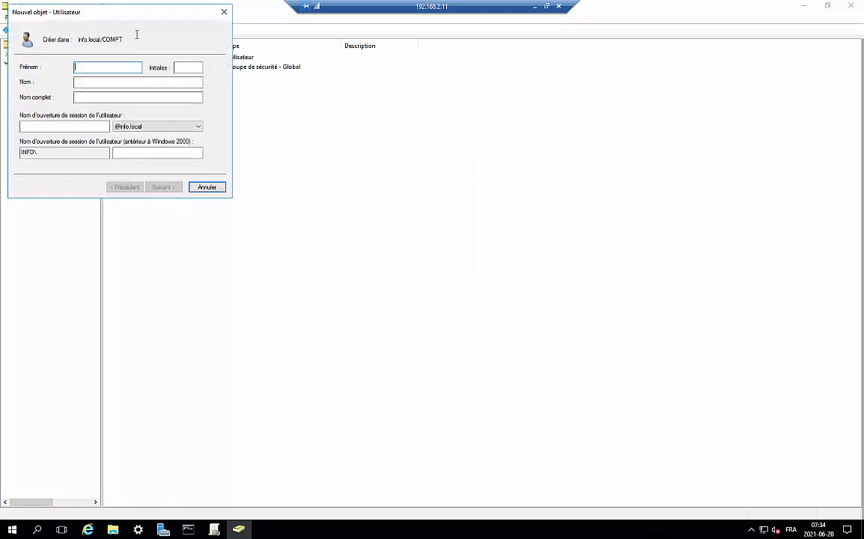
pyautogui.click(205, 188)
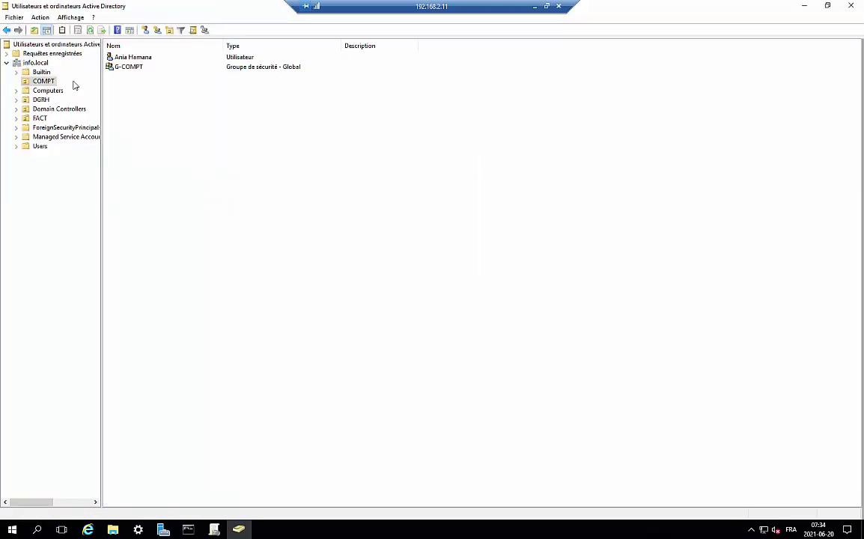
pyautogui.click(36, 62)
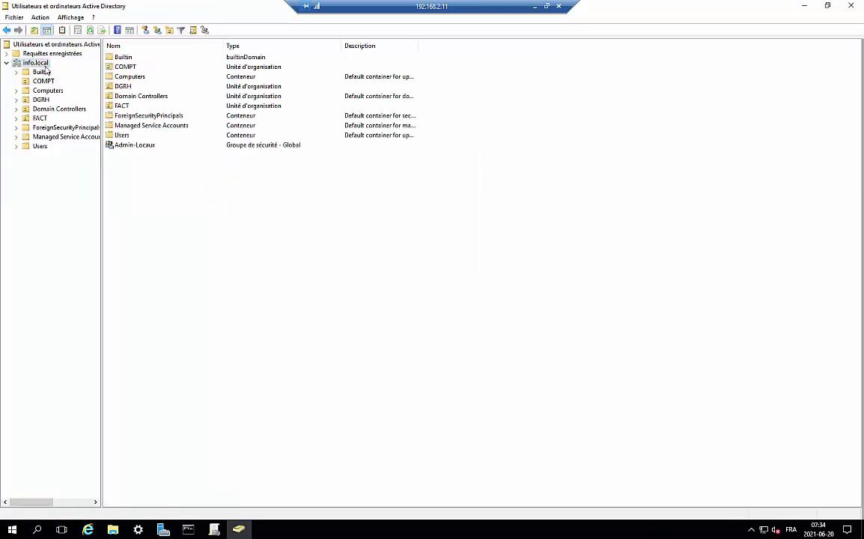
pyautogui.click(133, 144)
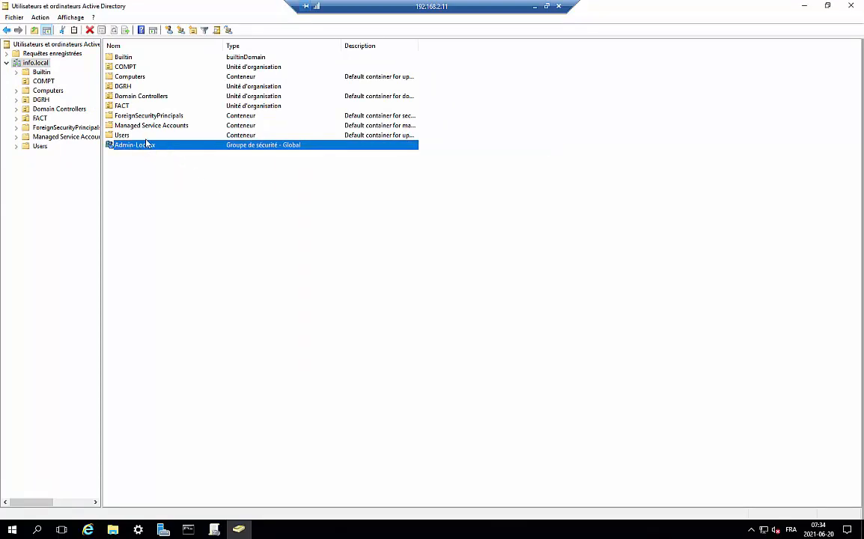
# Step: Open Admin-Locaux's members, start adding 'defdef' but cancel and close without changes
pyautogui.doubleClick(143, 146)
pyautogui.click(349, 166)
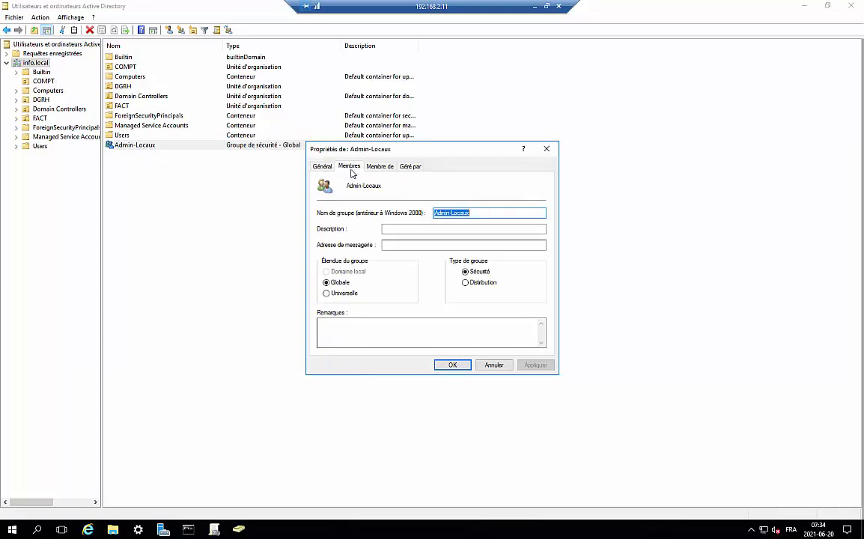
pyautogui.click(334, 335)
pyautogui.write('defdefer')
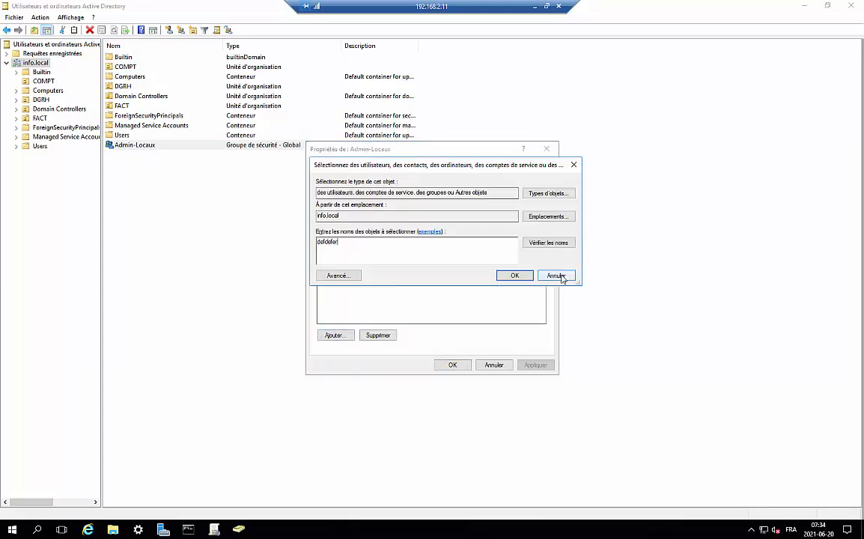
pyautogui.click(556, 275)
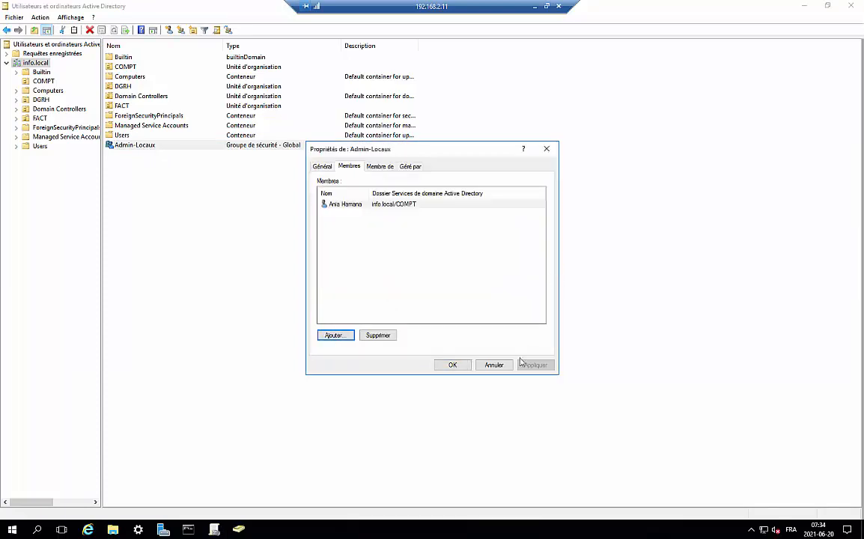
pyautogui.click(493, 365)
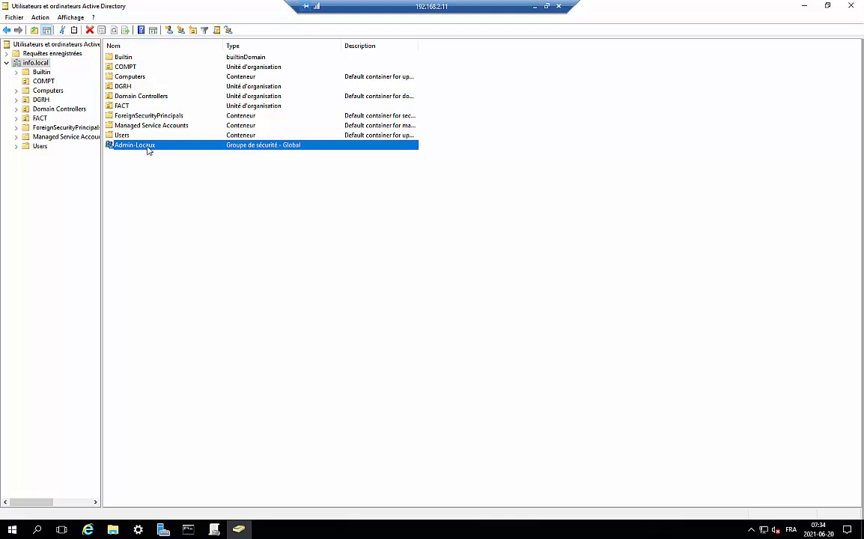
# Step: Remove the COMPT user from Admin-Locaux's members, confirm, apply and close the properties
pyautogui.doubleClick(148, 151)
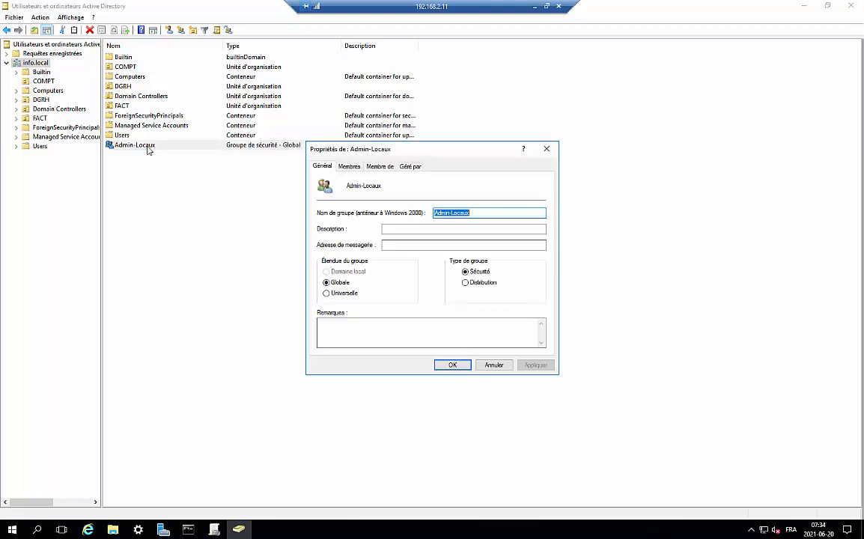
pyautogui.click(349, 166)
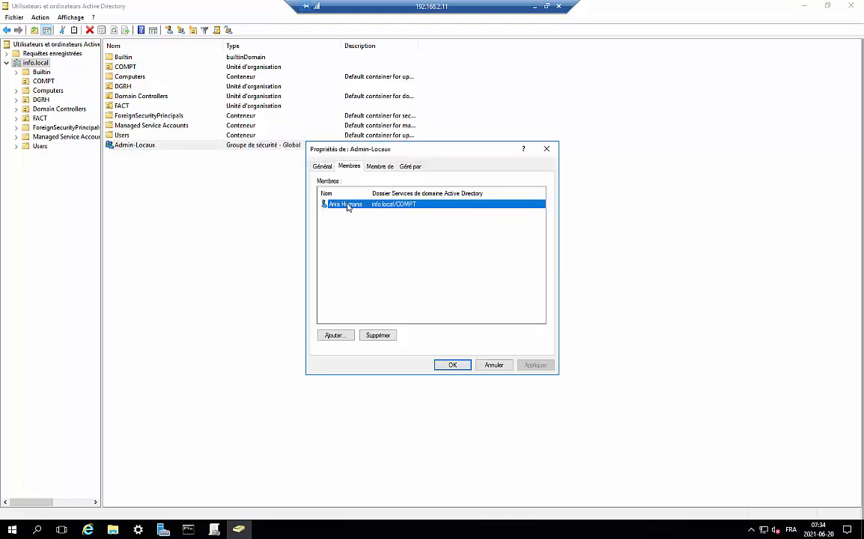
pyautogui.click(378, 335)
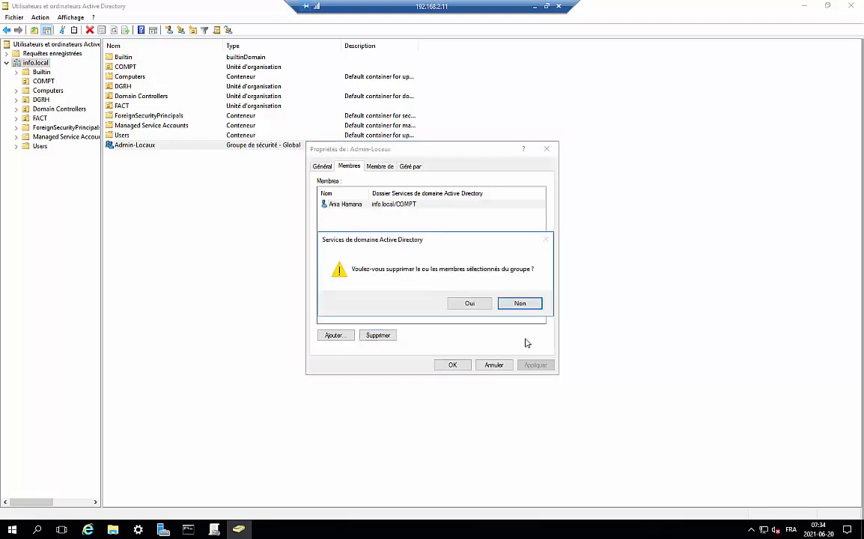
pyautogui.click(469, 303)
pyautogui.click(536, 366)
pyautogui.click(453, 365)
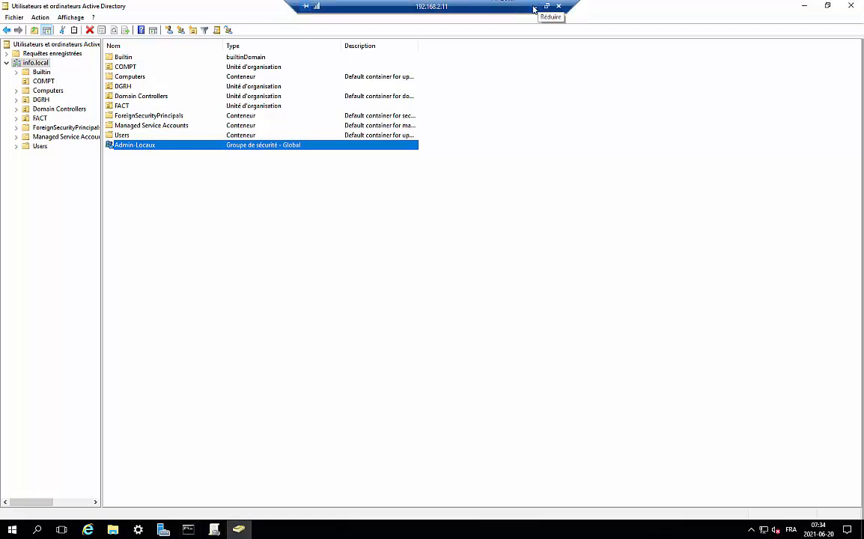
# Step: Clear the domain list selection, minimise the server remote session, and bring Camtasia Studio forward locally
pyautogui.click(261, 245)
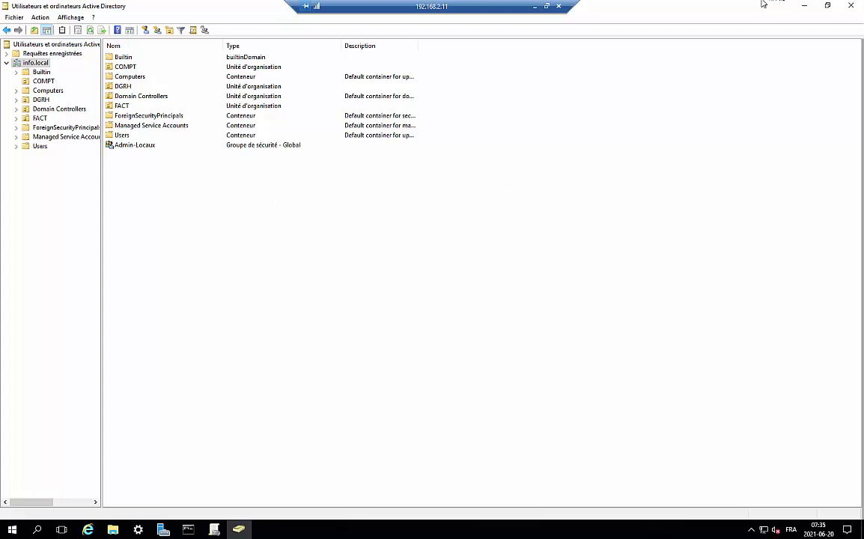
pyautogui.click(534, 7)
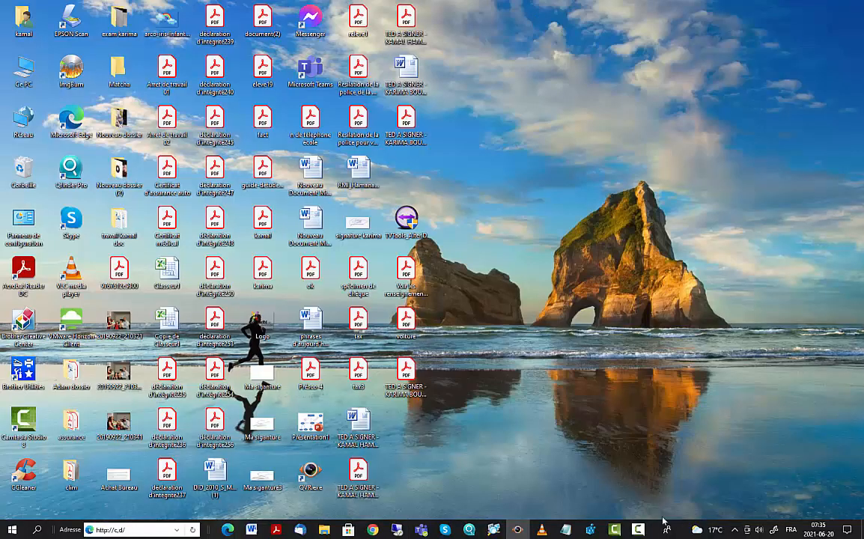
pyautogui.click(614, 530)
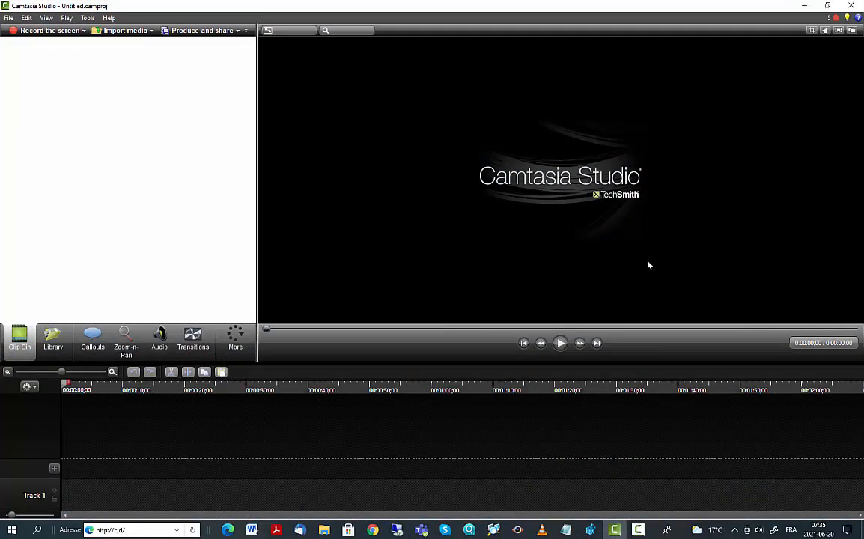